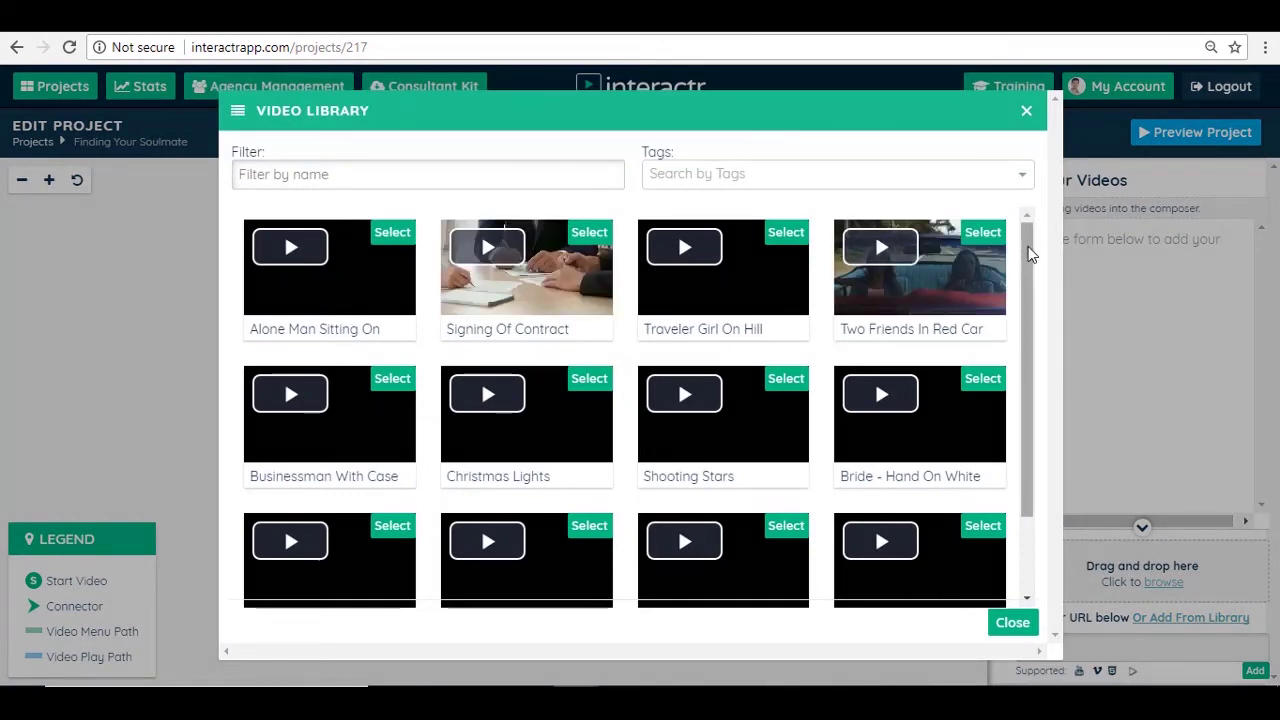
Look through the stock clips in the video library and close it without selecting one
{"action": "scroll", "coordinate": [1028, 262], "scroll_direction": "down", "scroll_amount": 1}
{"action": "scroll", "coordinate": [1036, 320], "scroll_direction": "up", "scroll_amount": 1}
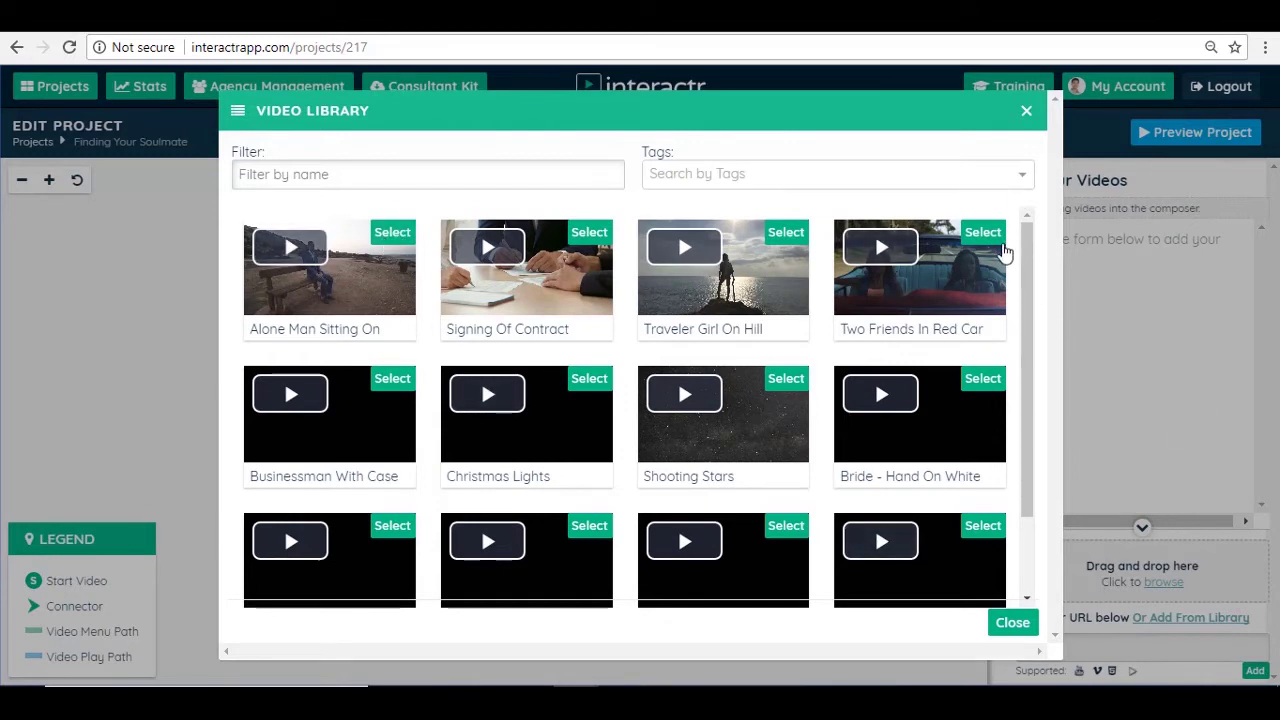
{"action": "left_click", "coordinate": [1012, 622]}
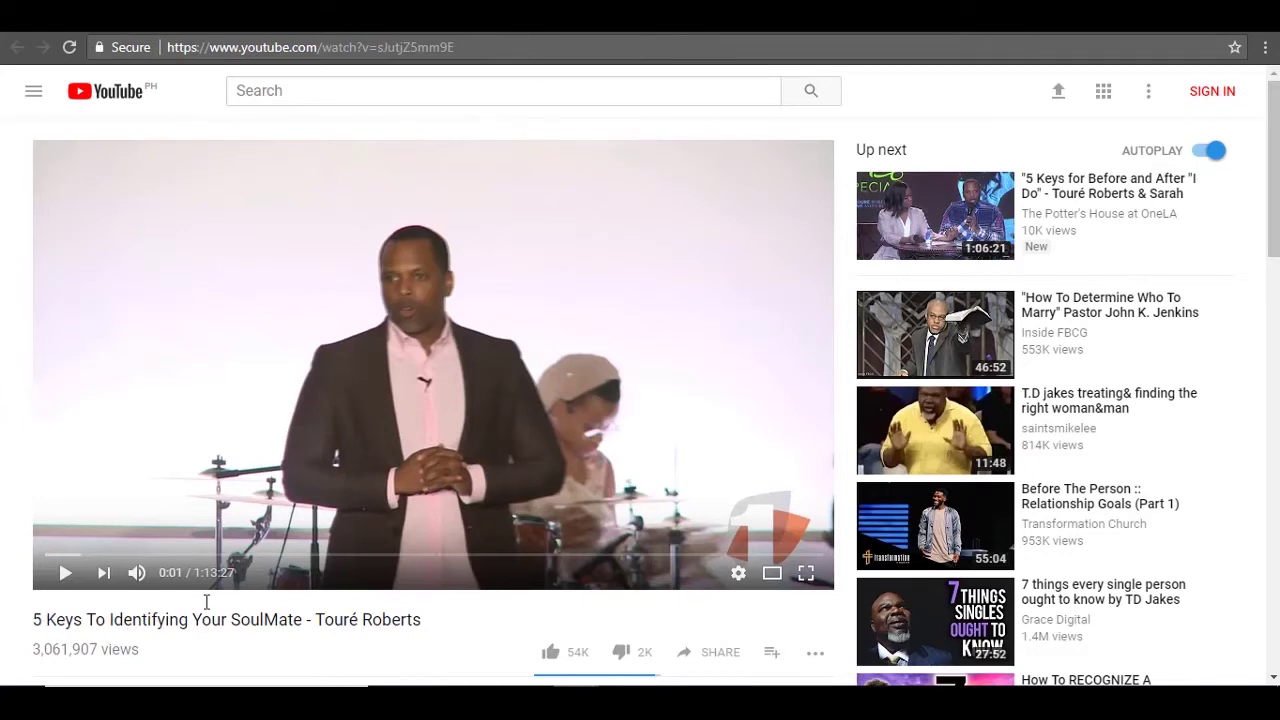
Copy the URL of the YouTube video "5 Keys To Identifying Your SoulMate" and add it to the project's videos
{"action": "left_click", "coordinate": [190, 56]}
{"action": "key", "text": "ctrl+c"}
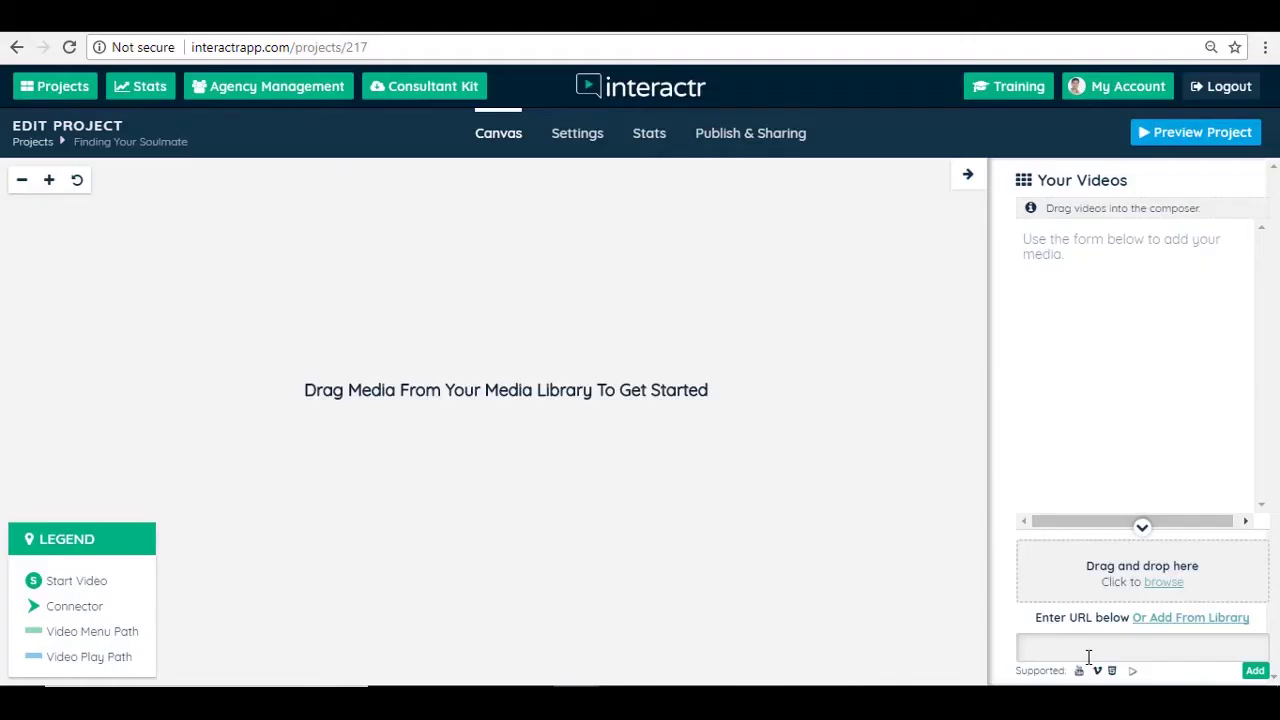
{"action": "left_click", "coordinate": [1086, 650]}
{"action": "key", "text": "ctrl+v"}
{"action": "left_click", "coordinate": [1255, 670]}
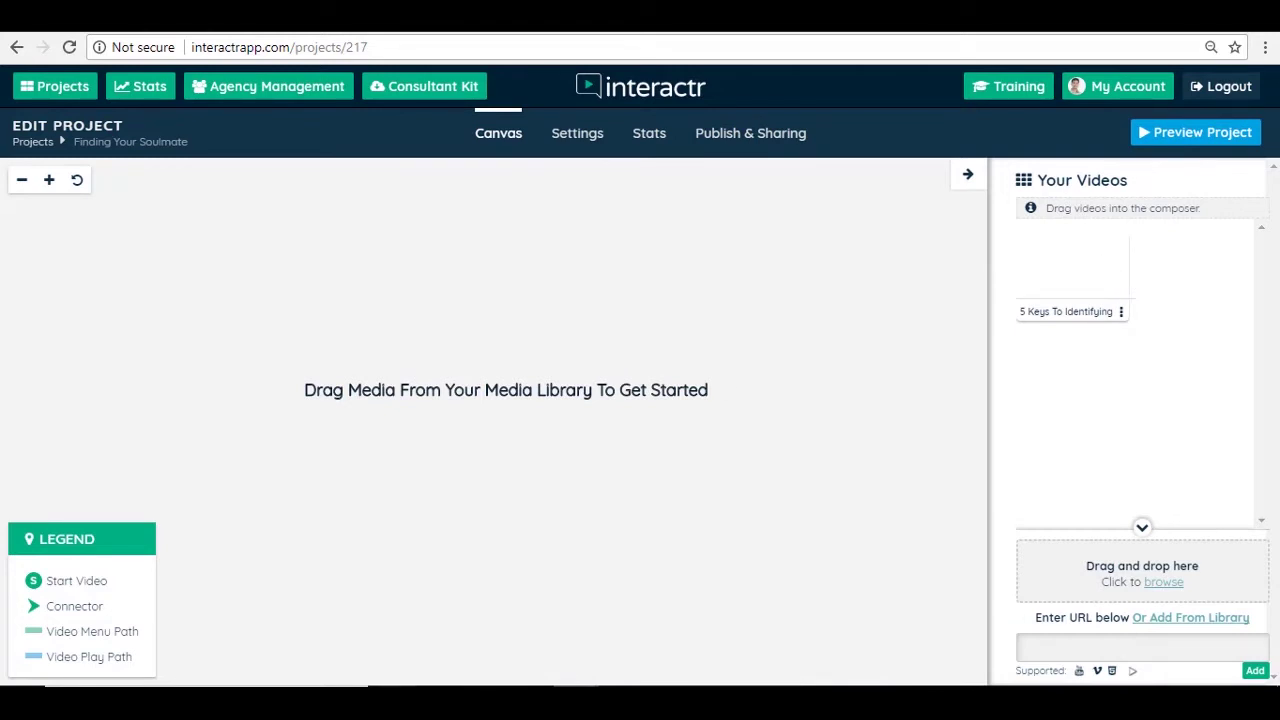
Add the YouTube video "Looking for a Spiritual Man to Marry" to the project's videos by its URL
{"action": "left_click", "coordinate": [673, 566]}
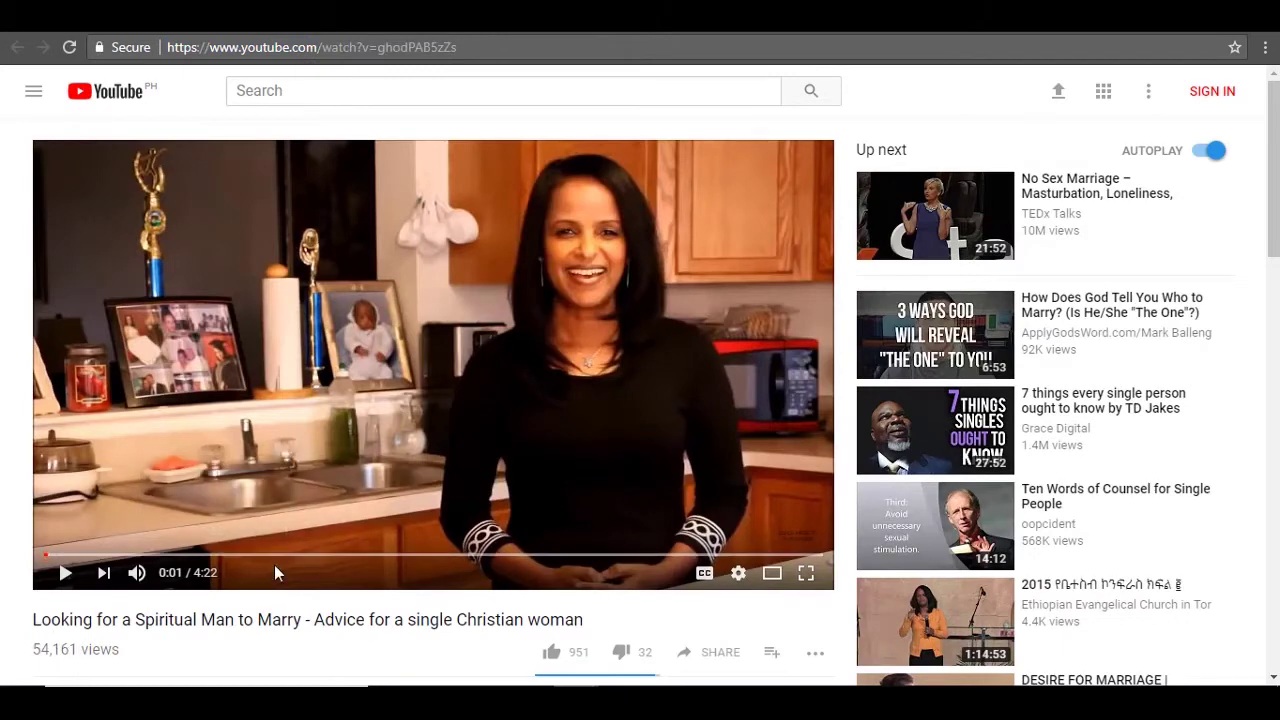
{"action": "left_click", "coordinate": [407, 48]}
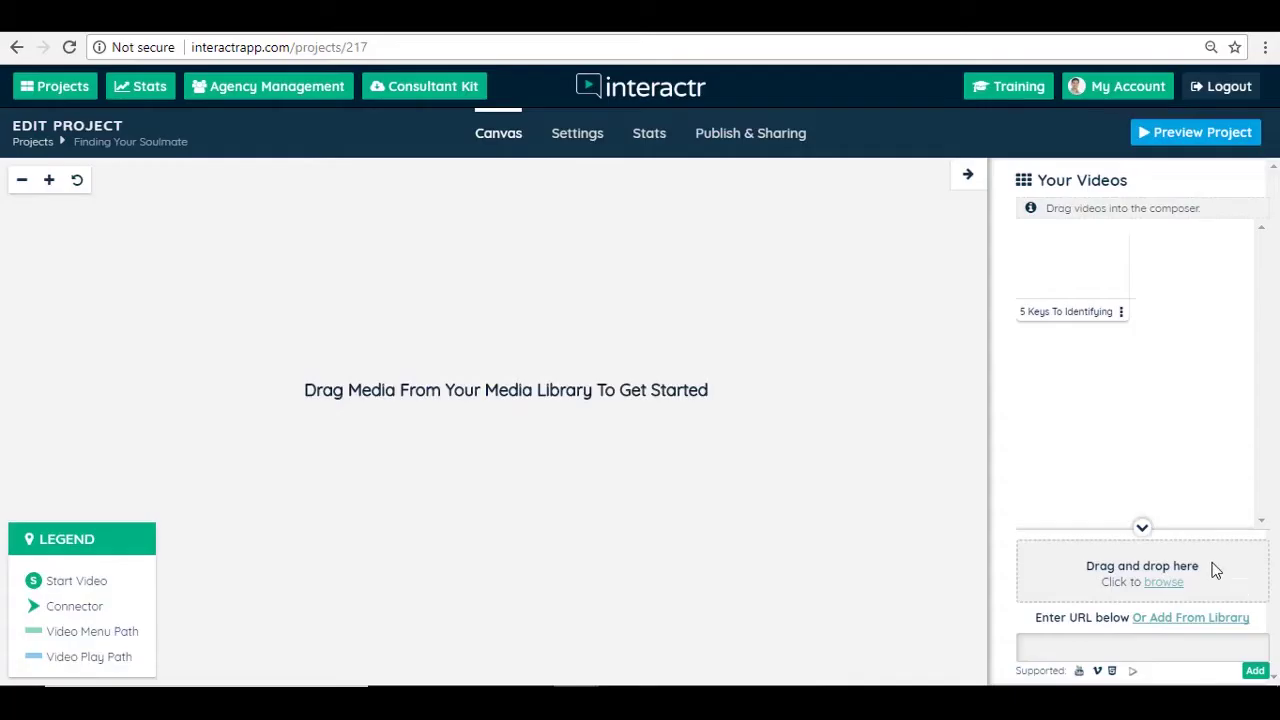
{"action": "left_click", "coordinate": [1135, 642]}
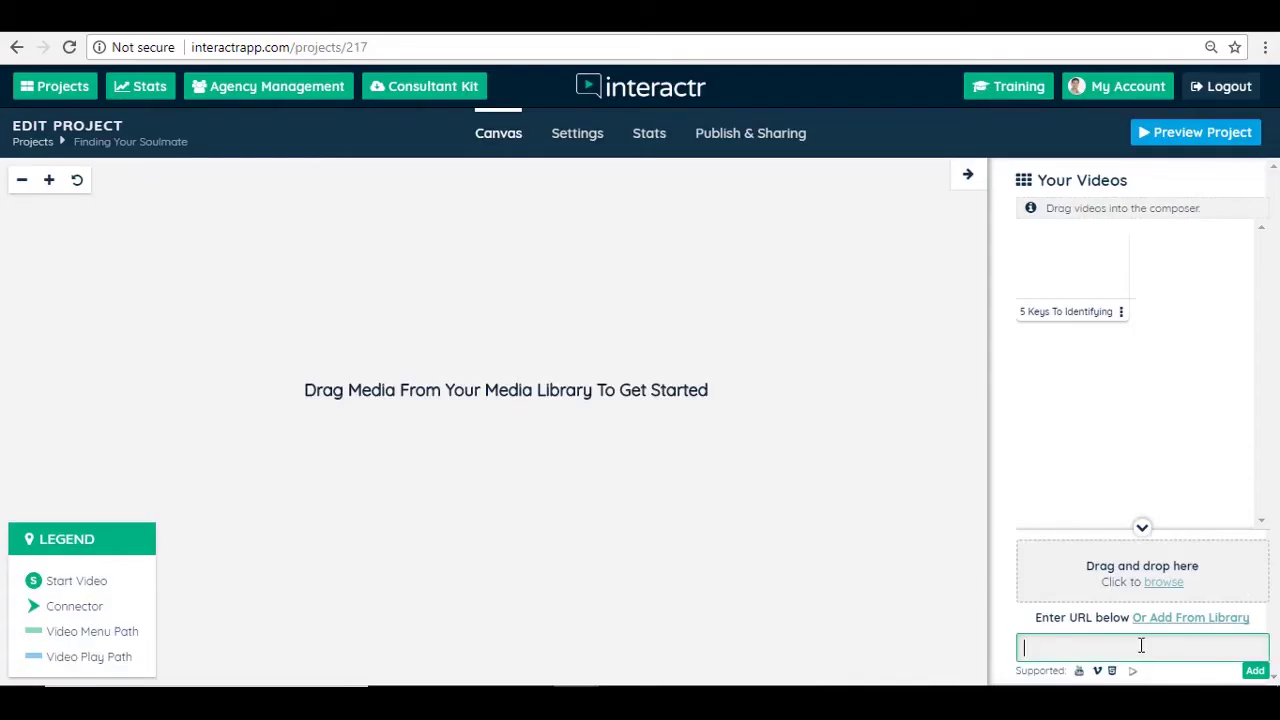
{"action": "key", "text": "ctrl+v"}
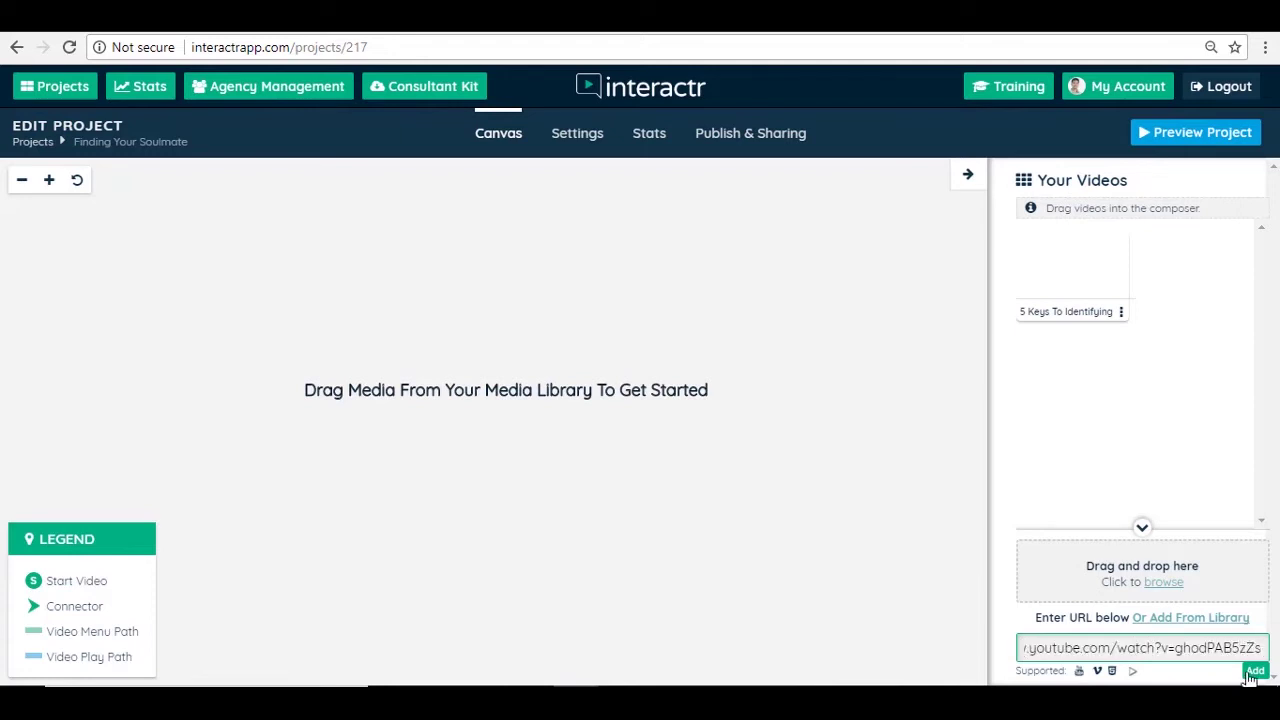
{"action": "left_click", "coordinate": [1250, 674]}
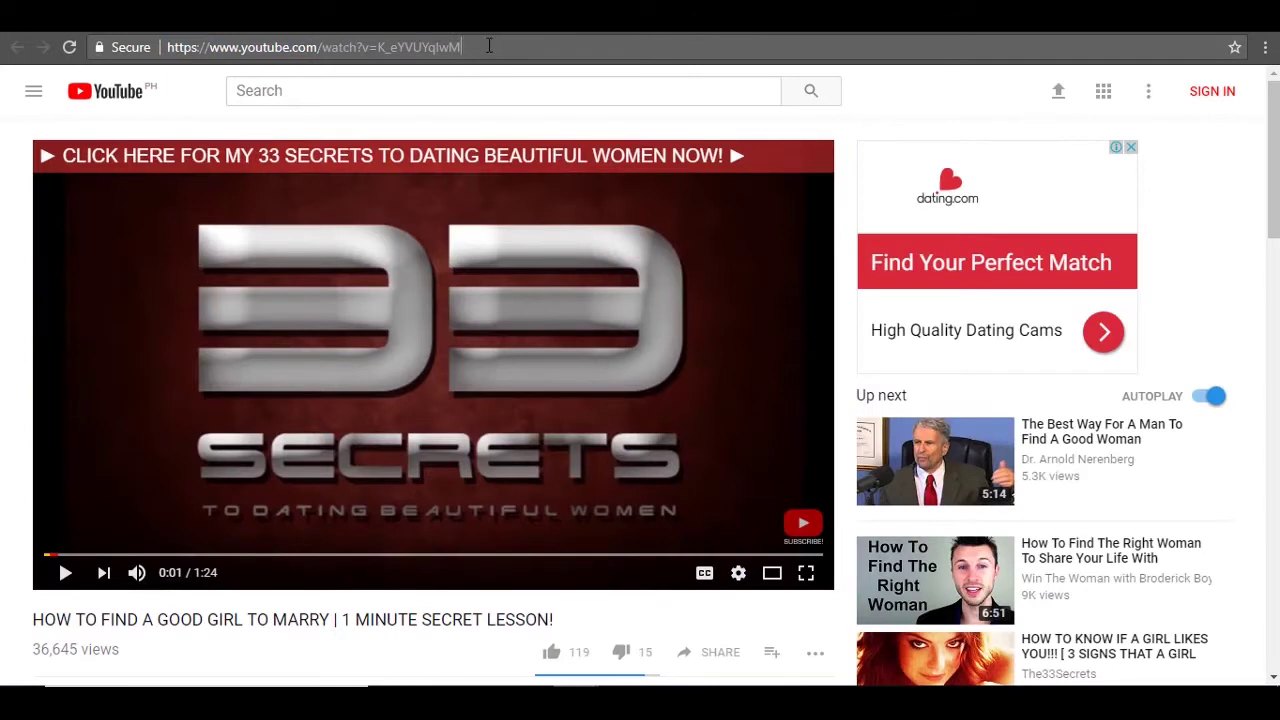
Add the YouTube video "HOW TO FIND A GOOD GIRL TO MARRY" to the project's videos by its URL
{"action": "left_click", "coordinate": [501, 44]}
{"action": "key", "text": "ctrl+c"}
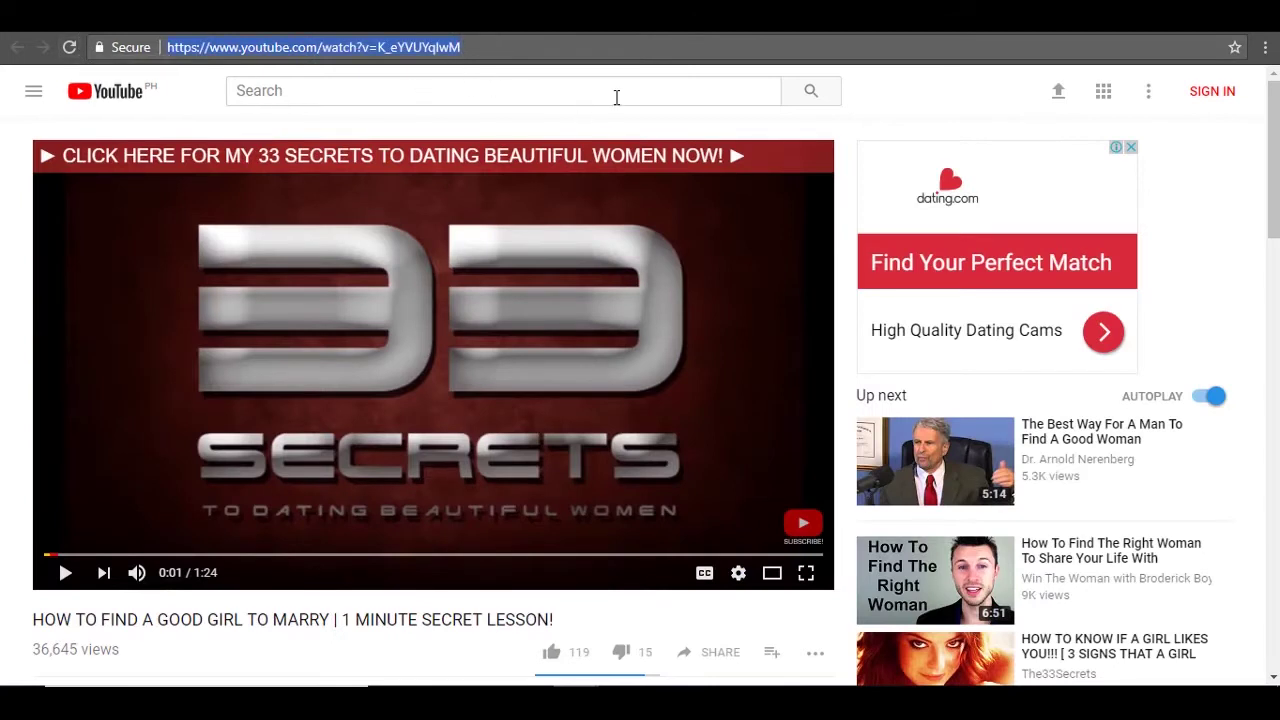
{"action": "mouse_move", "coordinate": [480, 686]}
{"action": "left_click", "coordinate": [480, 578]}
{"action": "left_click", "coordinate": [1190, 647]}
{"action": "key", "text": "ctrl+v"}
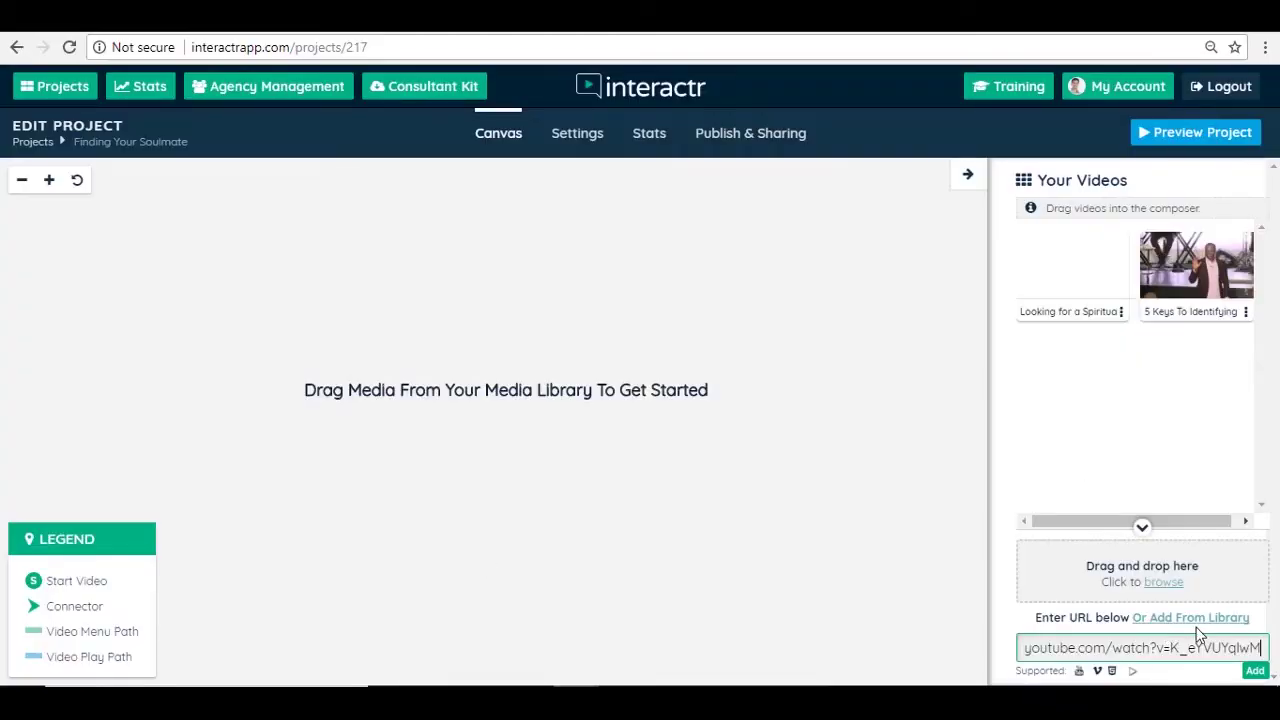
{"action": "left_click", "coordinate": [1254, 672]}
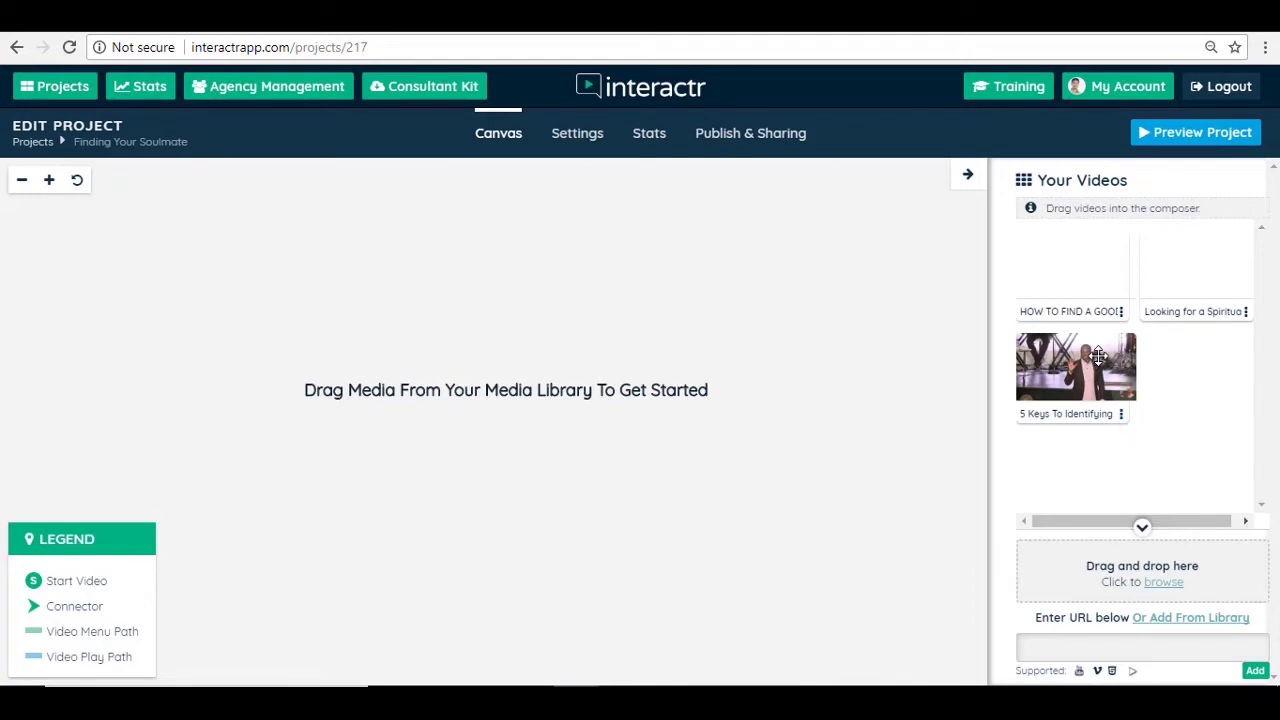
Place the three videos on the canvas as nodes, 5 Keys To Identifying first, and open that node for editing
{"action": "left_click_drag", "start_coordinate": [1098, 355], "coordinate": [343, 322]}
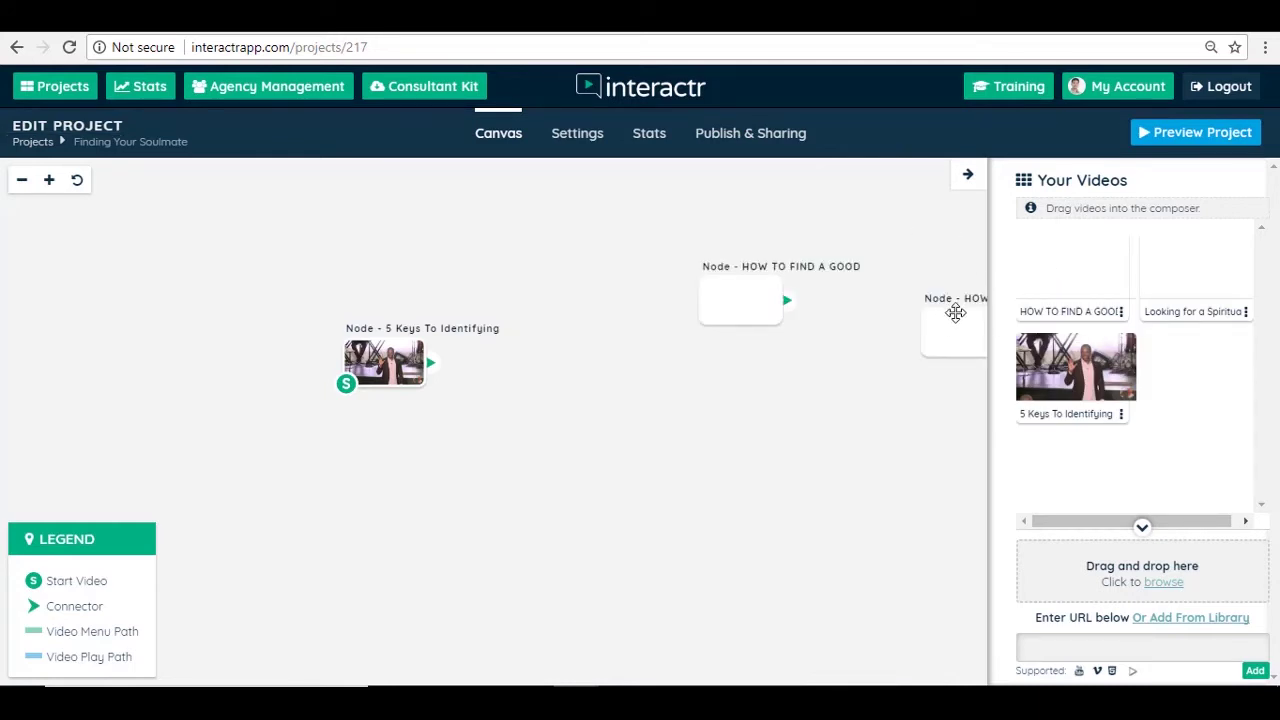
{"action": "left_click_drag", "start_coordinate": [935, 322], "coordinate": [634, 275]}
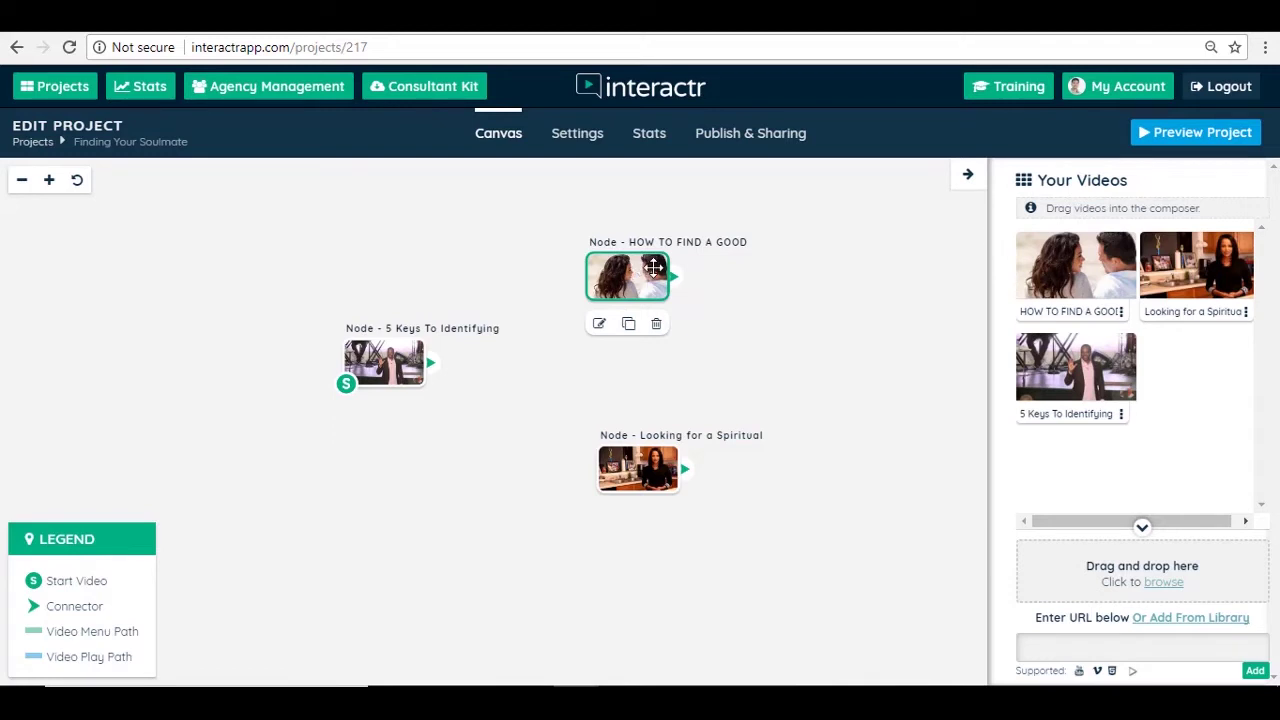
{"action": "double_click", "coordinate": [393, 362]}
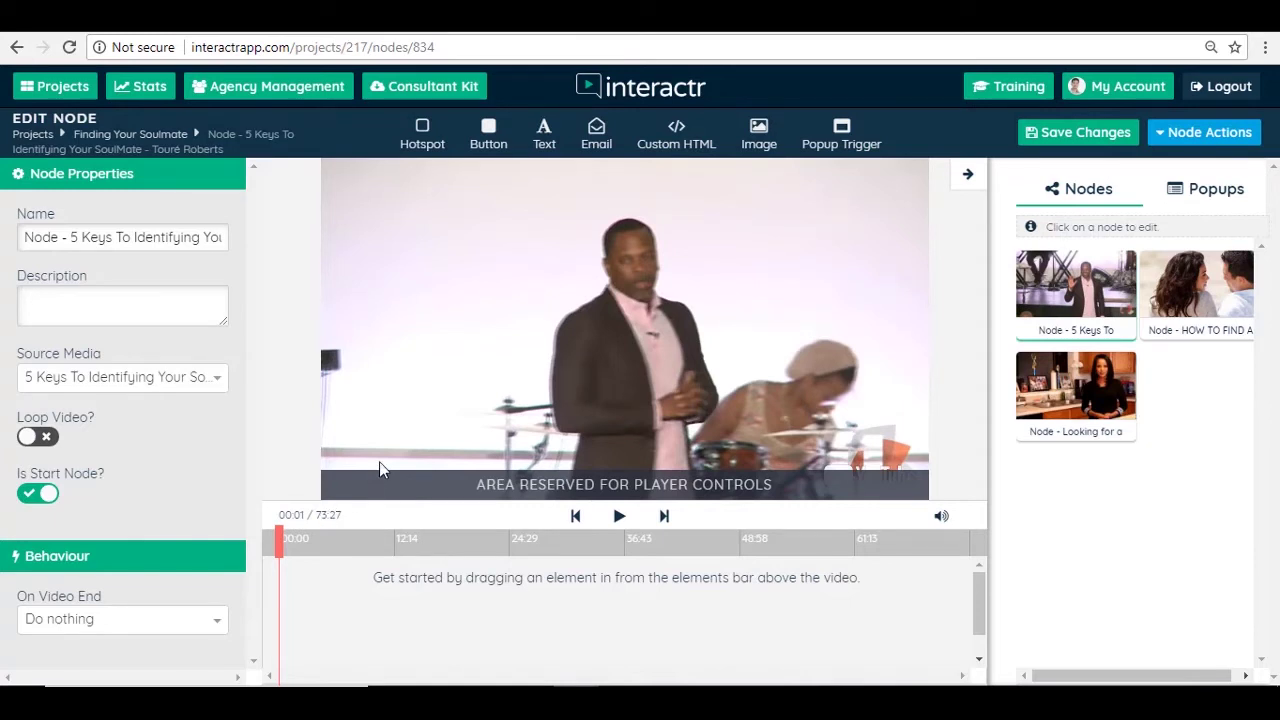
Add a hotspot starting at 00:27 of the video, then reposition it and enlarge it to about 84 px high
{"action": "mouse_move", "coordinate": [287, 543]}
{"action": "left_mouse_down"}
{"action": "mouse_move", "coordinate": [334, 539]}
{"action": "mouse_move", "coordinate": [270, 545]}
{"action": "left_mouse_up"}
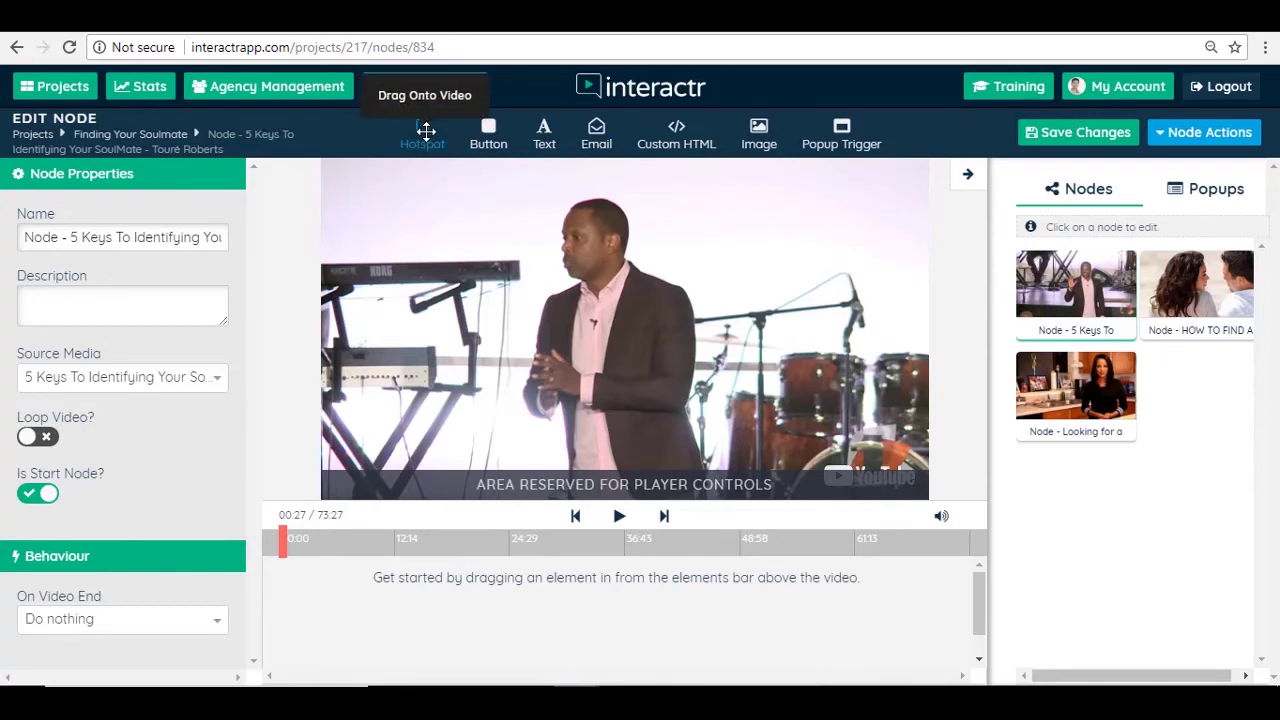
{"action": "left_click_drag", "start_coordinate": [417, 311], "coordinate": [512, 333]}
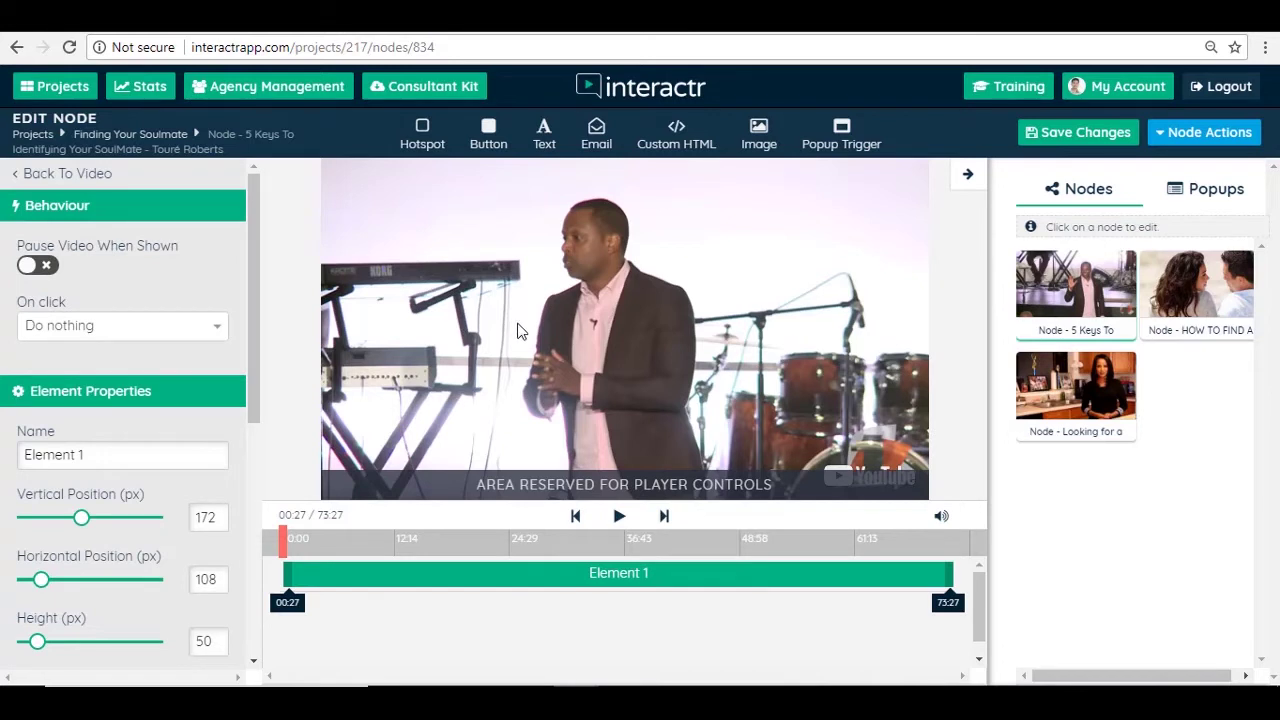
{"action": "left_click_drag", "start_coordinate": [285, 547], "coordinate": [290, 546]}
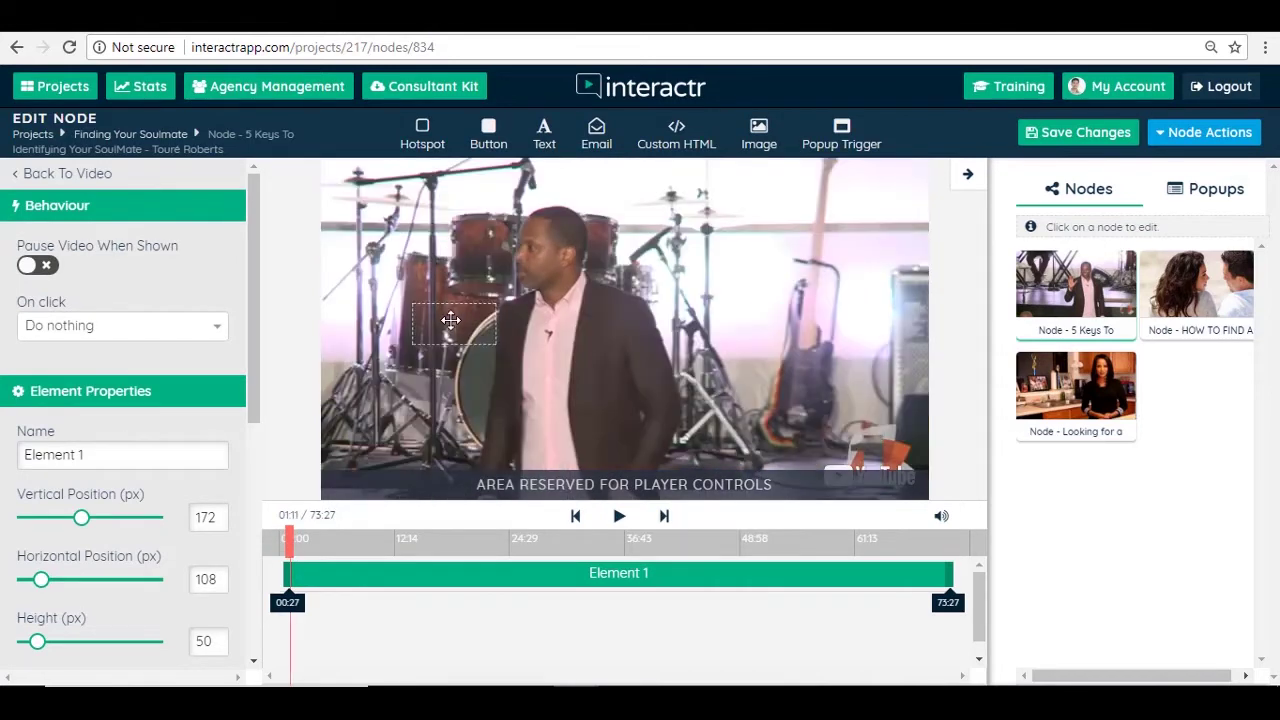
{"action": "left_click_drag", "start_coordinate": [463, 312], "coordinate": [394, 369]}
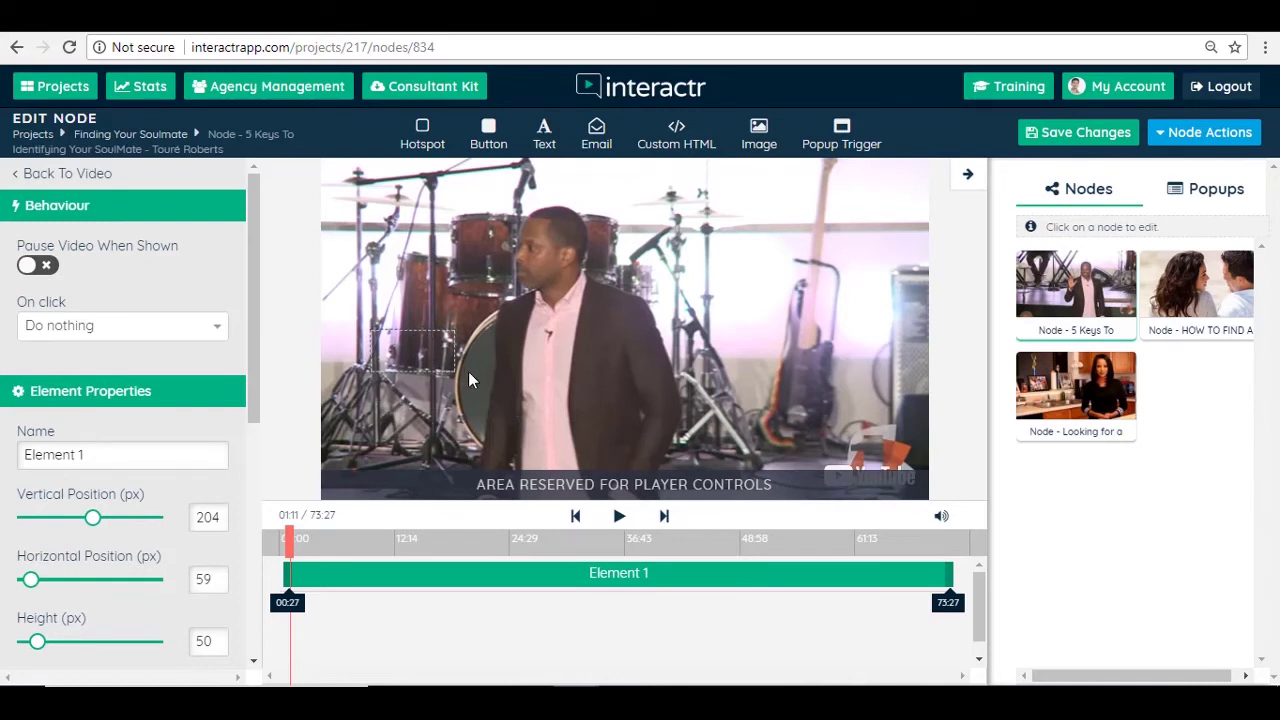
{"action": "left_click_drag", "start_coordinate": [428, 354], "coordinate": [466, 416]}
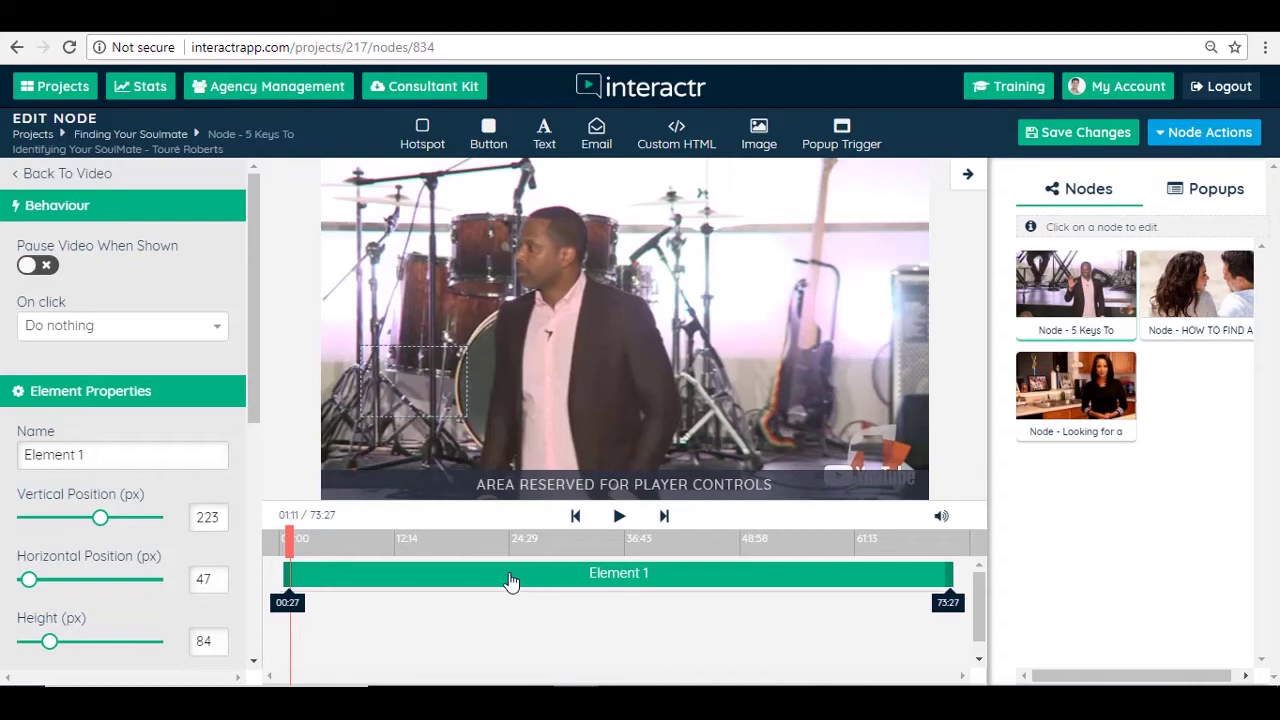
Delete the hotspot from the video
{"action": "key", "text": "Delete"}
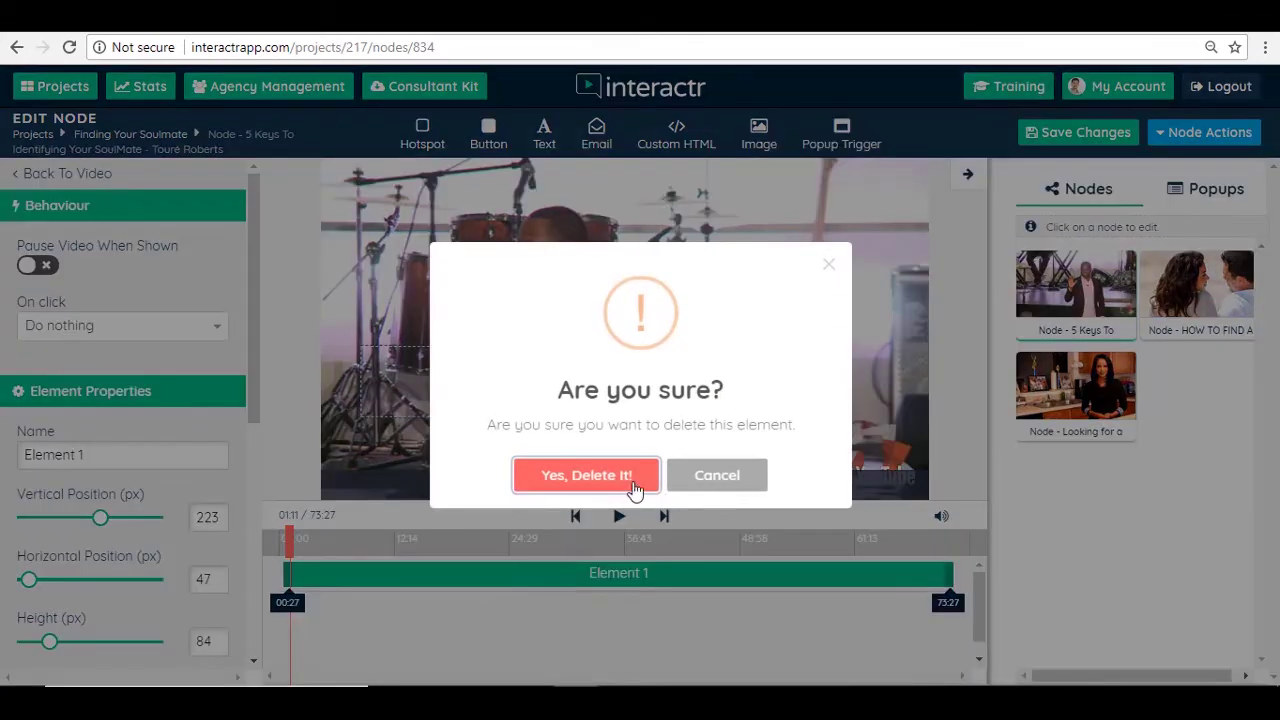
{"action": "left_click", "coordinate": [562, 474]}
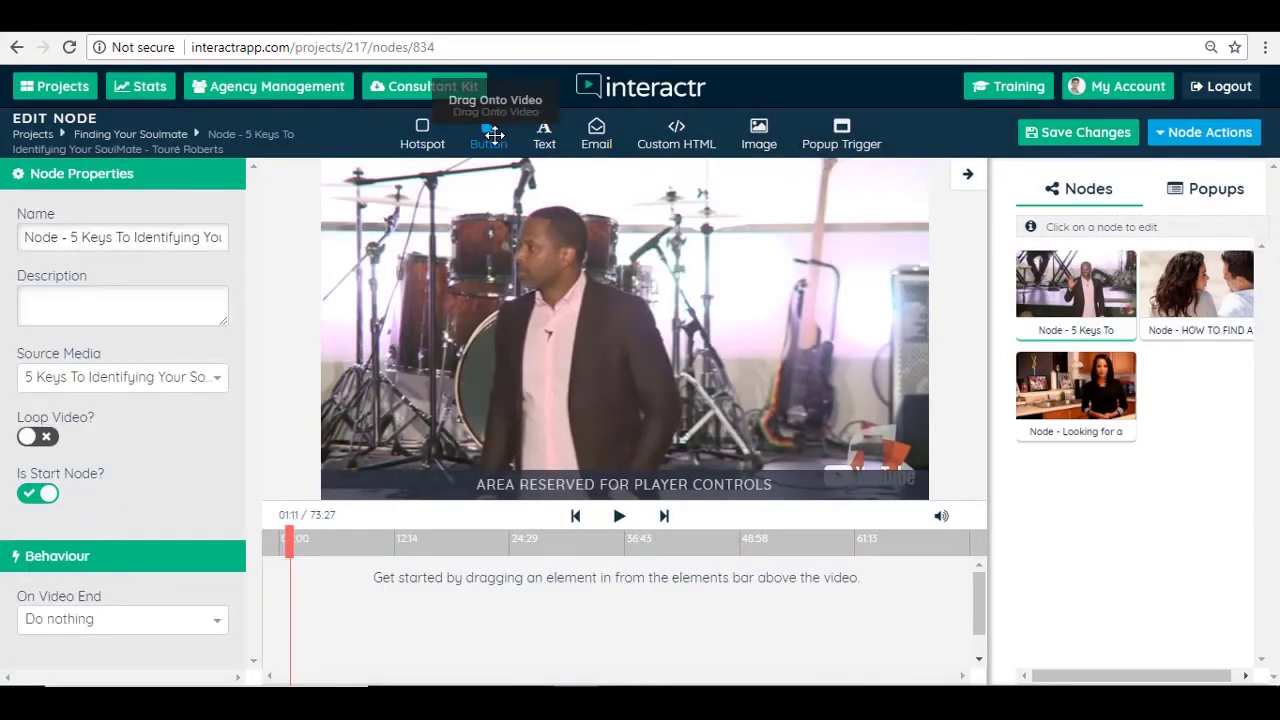
Add a button to the video starting at 01:11 and name the element "Looking for a man"
{"action": "left_click_drag", "start_coordinate": [487, 127], "coordinate": [488, 280]}
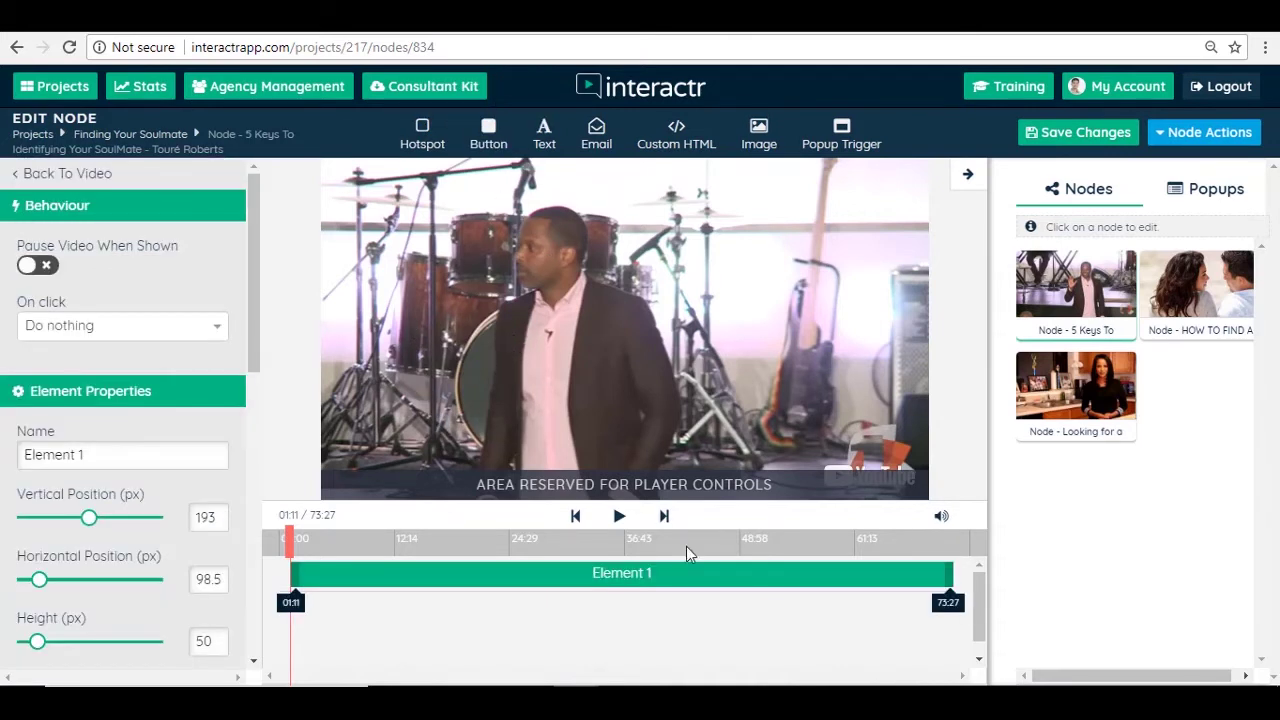
{"action": "left_click_drag", "start_coordinate": [290, 538], "coordinate": [299, 538]}
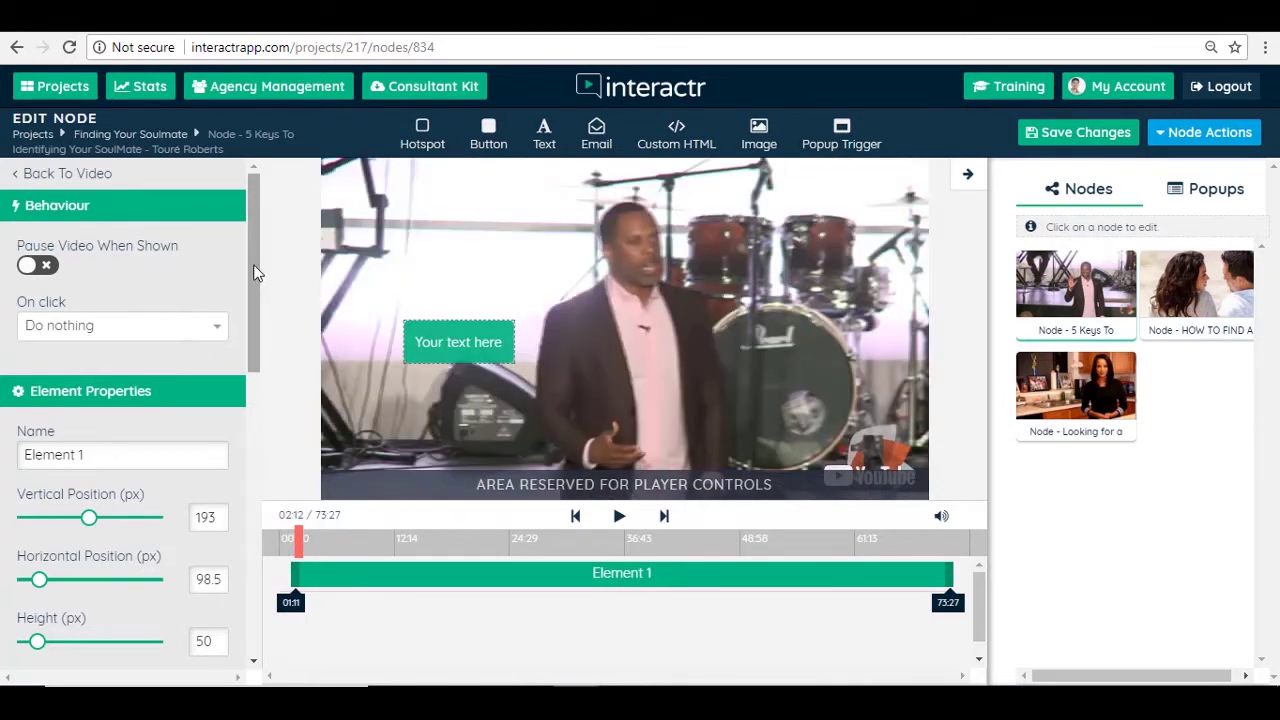
{"action": "left_click_drag", "start_coordinate": [116, 462], "coordinate": [3, 462]}
{"action": "type", "text": "Looking for a man"}
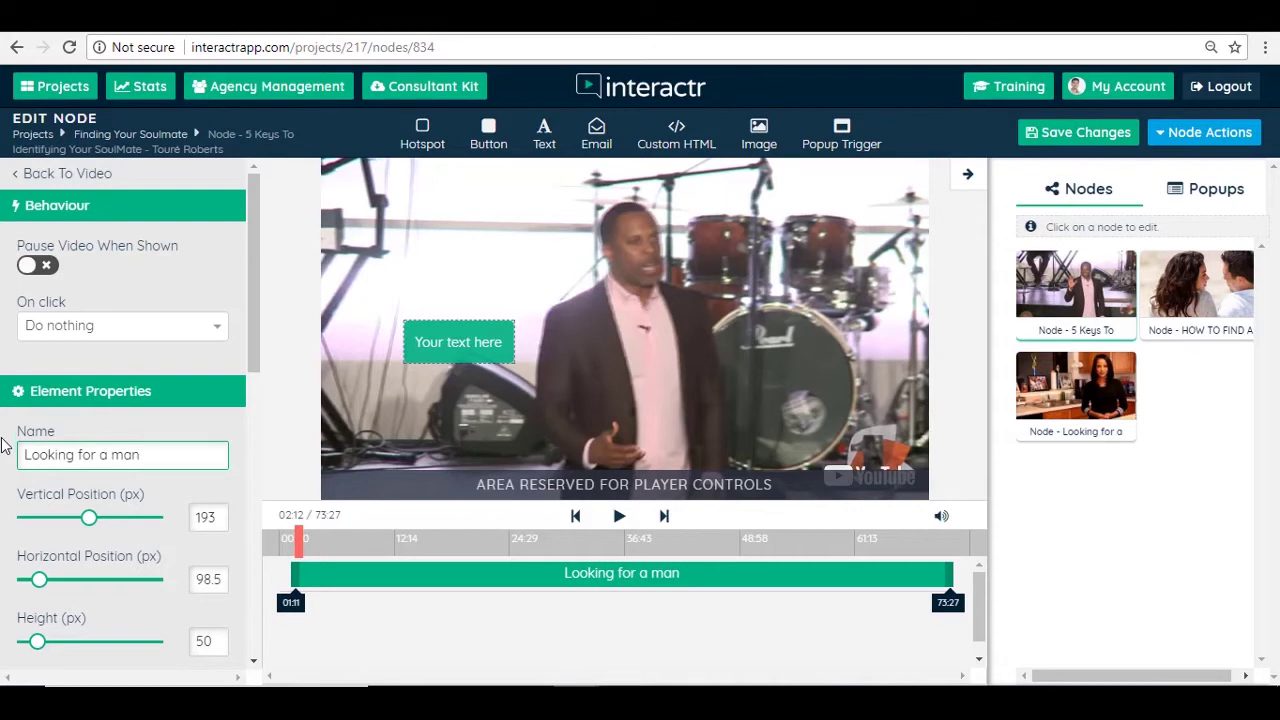
Widen the button and move it to about 282 px vertical and 50 px horizontal, beside the speaker
{"action": "left_click", "coordinate": [440, 322]}
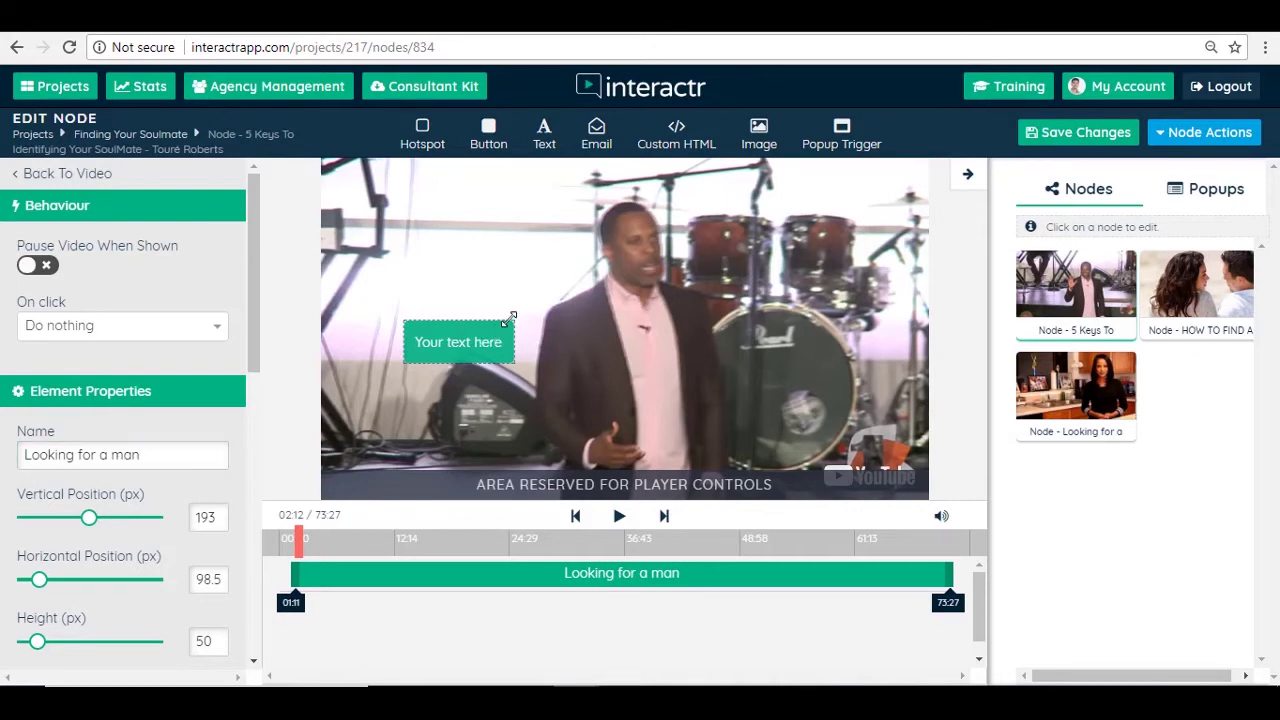
{"action": "left_click_drag", "start_coordinate": [515, 320], "coordinate": [555, 323]}
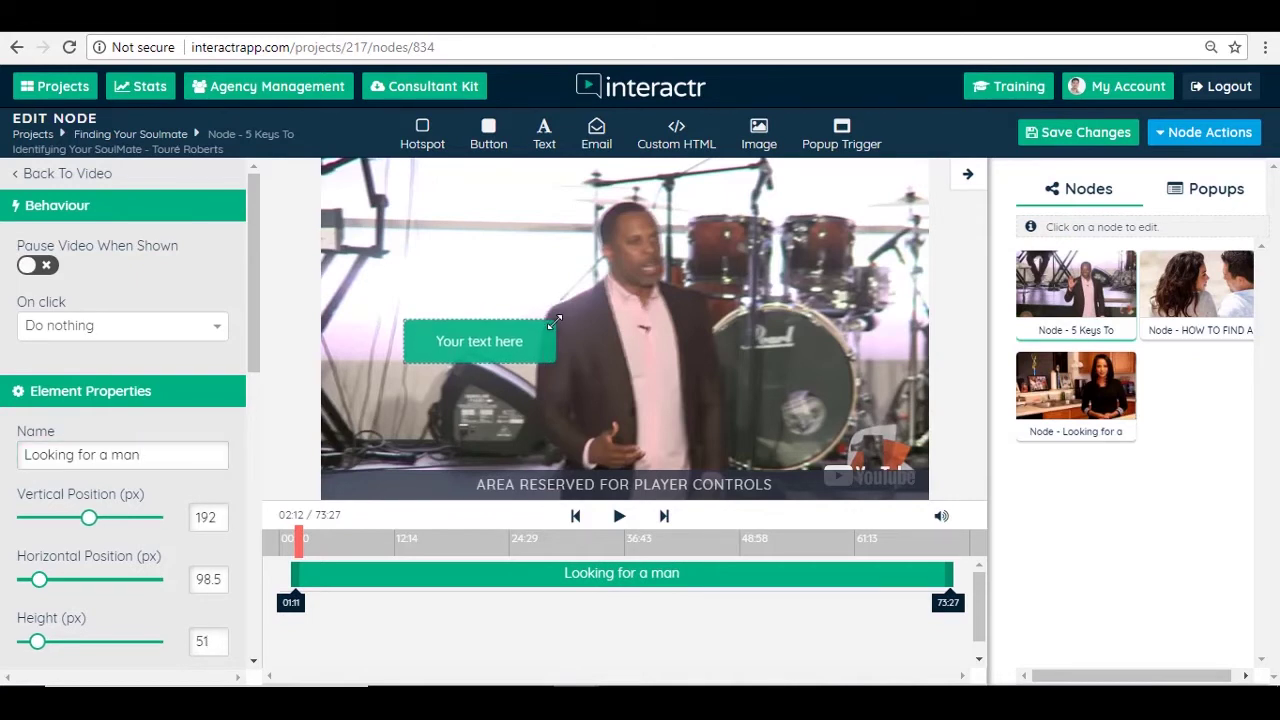
{"action": "left_click", "coordinate": [572, 313]}
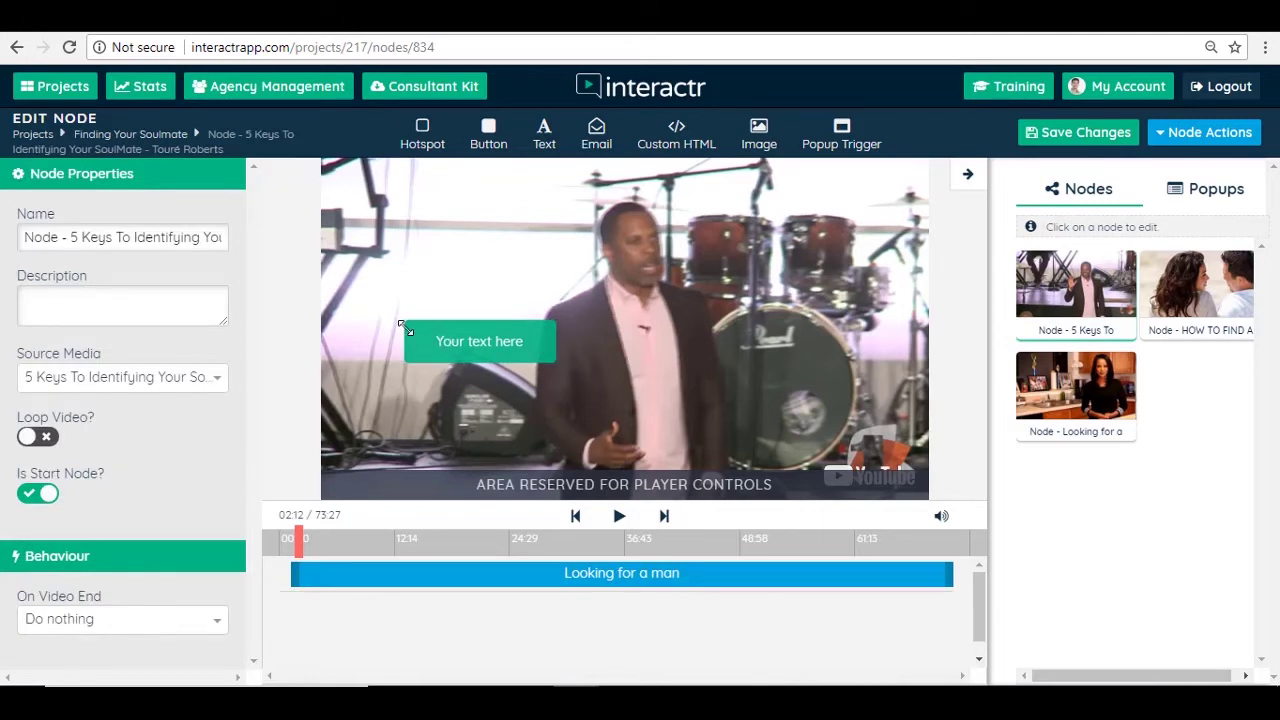
{"action": "left_click_drag", "start_coordinate": [451, 343], "coordinate": [478, 416]}
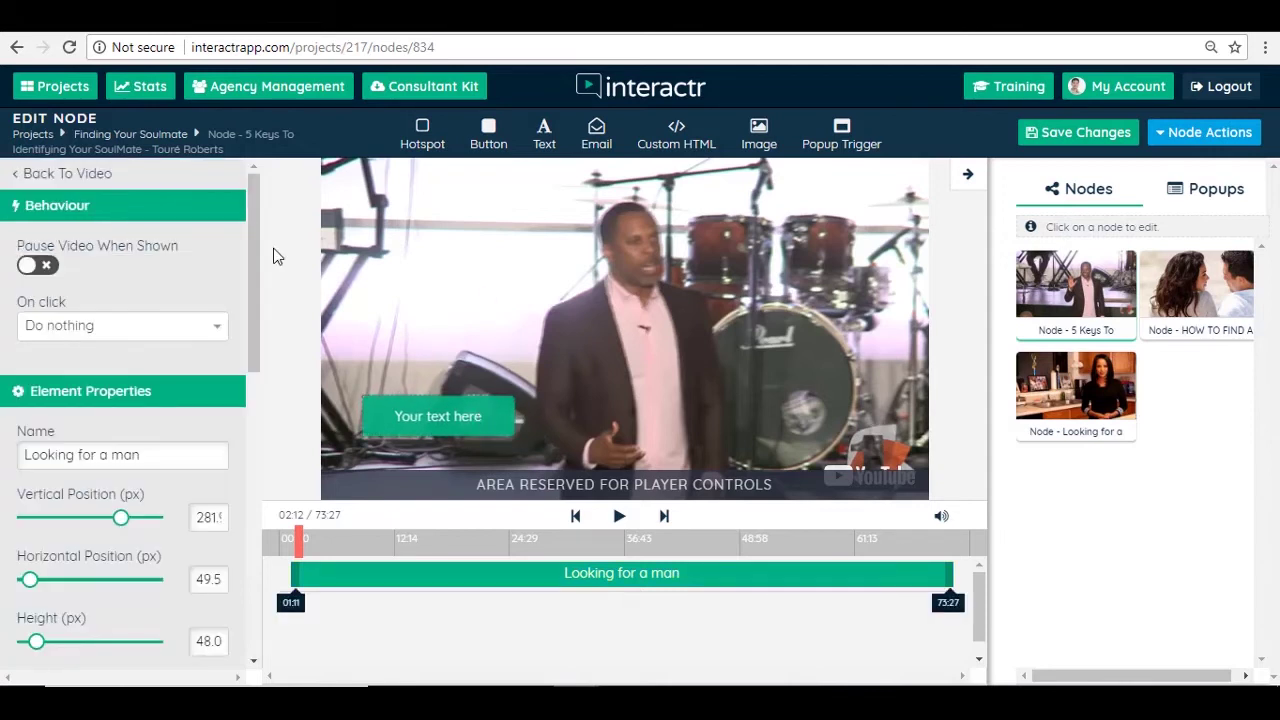
Replace the button's placeholder text with "I'm looking for a man"
{"action": "left_click", "coordinate": [481, 421]}
{"action": "type", "text": "I'm looking for a man"}
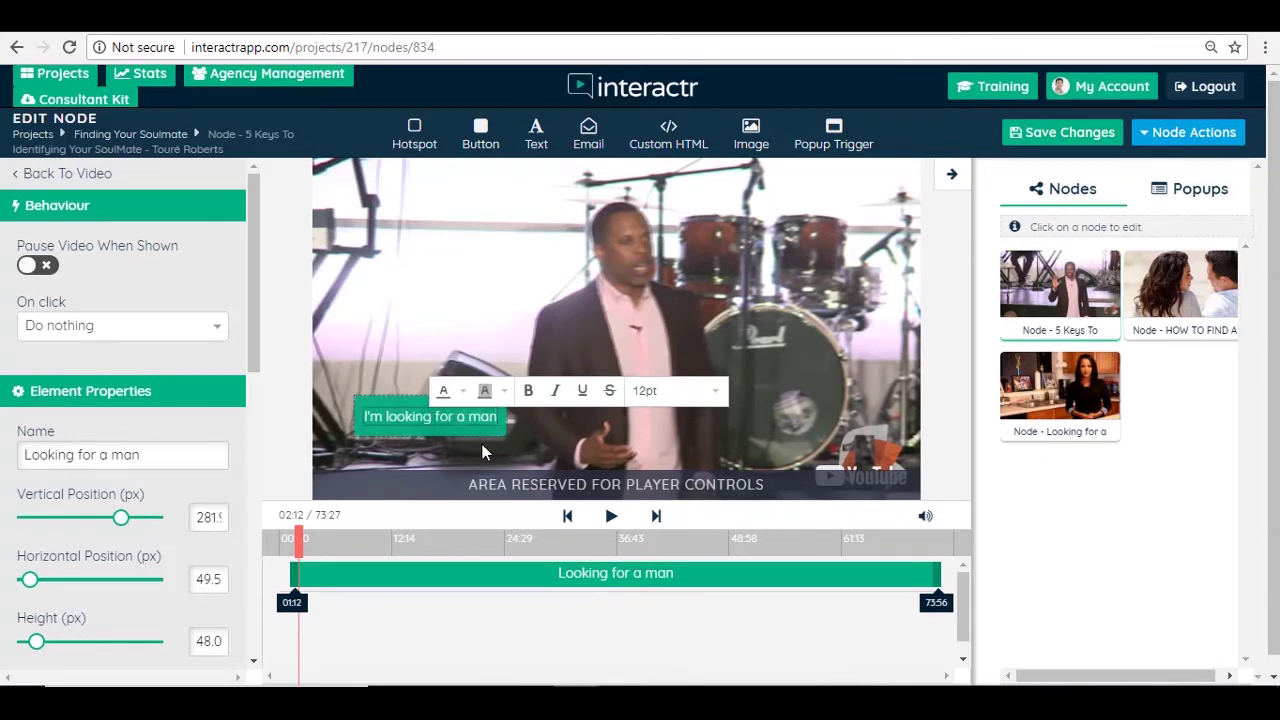
{"action": "left_click", "coordinate": [474, 430]}
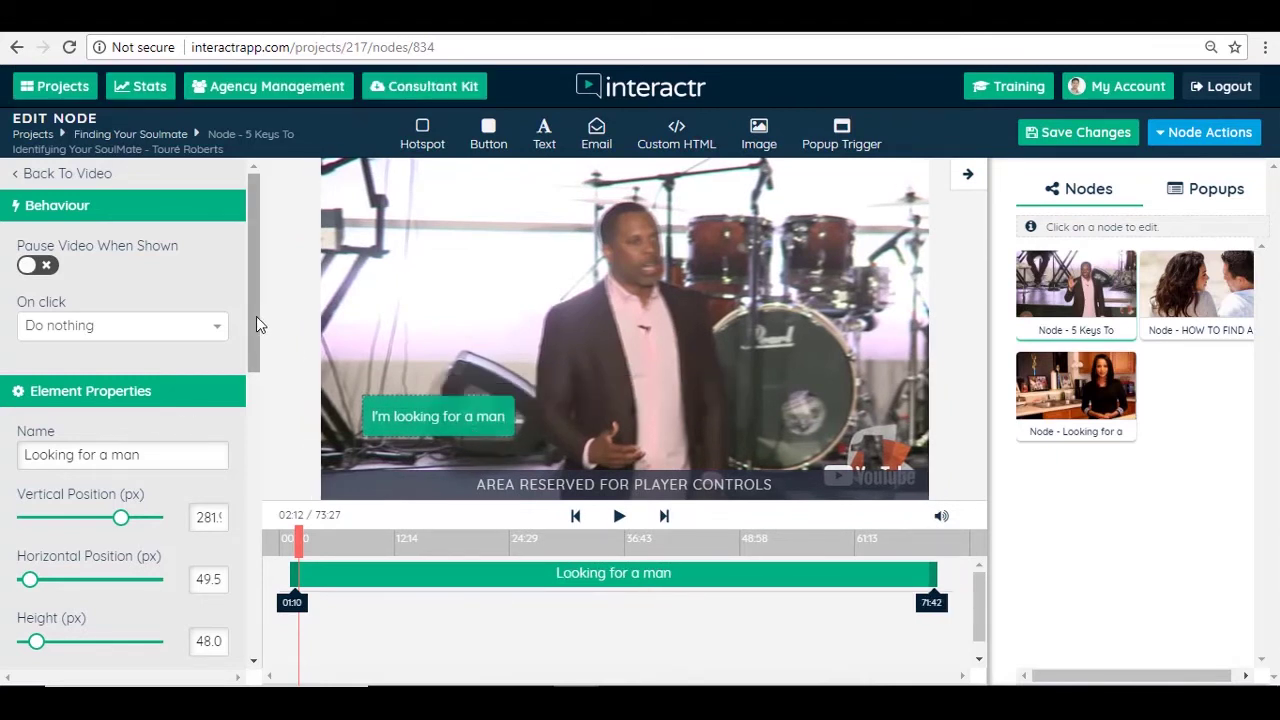
Set the button's background color to red, rgba(208, 2, 27, 1)
{"action": "scroll", "coordinate": [253, 352], "scroll_direction": "down", "scroll_amount": 1}
{"action": "left_click_drag", "start_coordinate": [253, 344], "coordinate": [273, 550]}
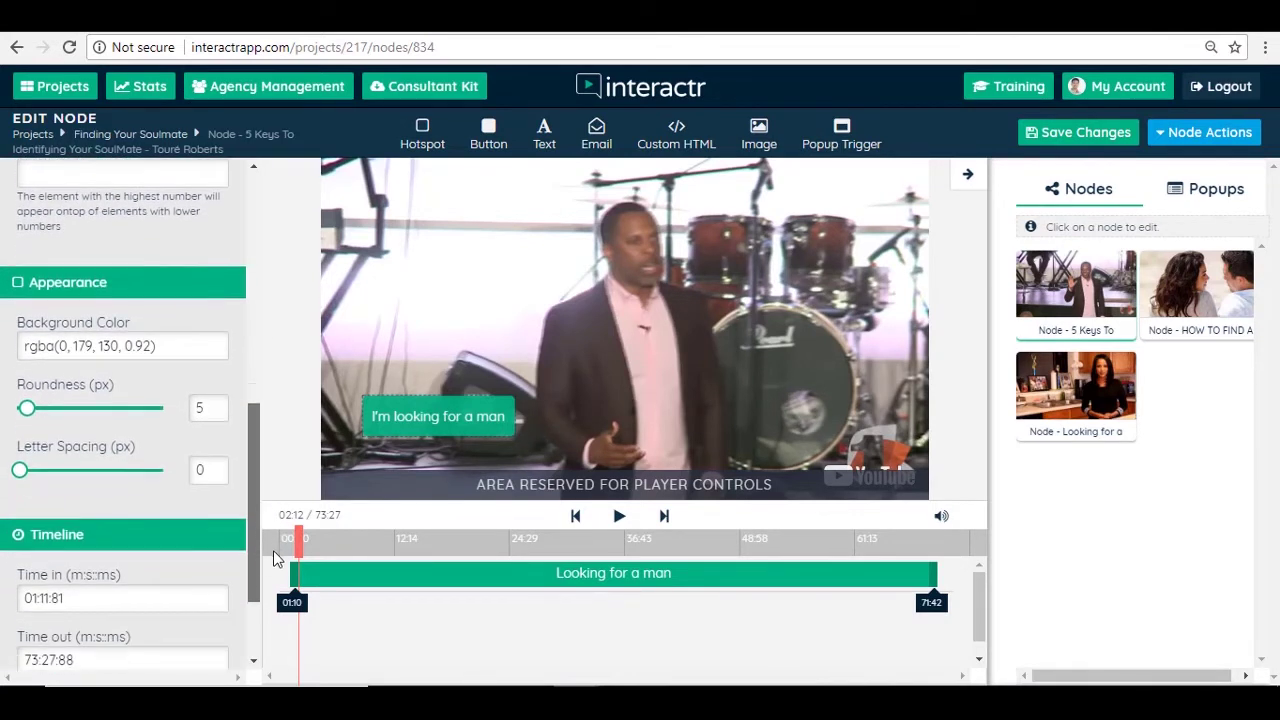
{"action": "left_click", "coordinate": [173, 337]}
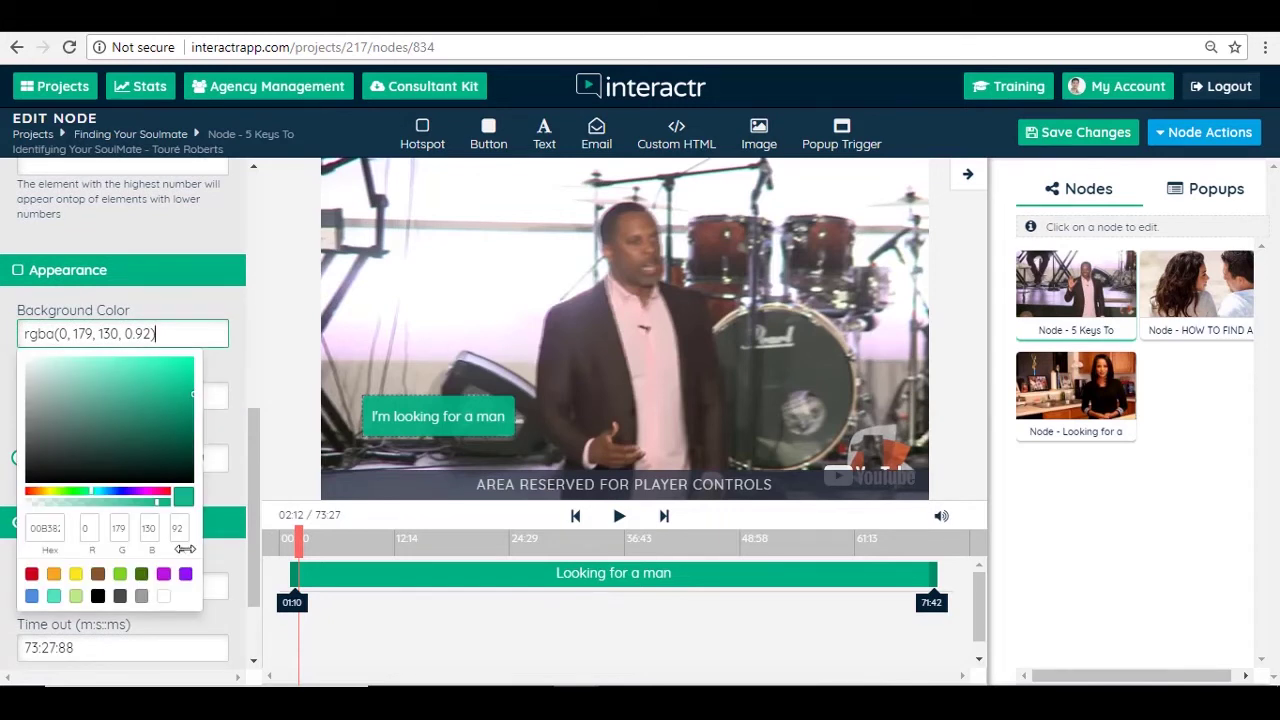
{"action": "left_click", "coordinate": [31, 573]}
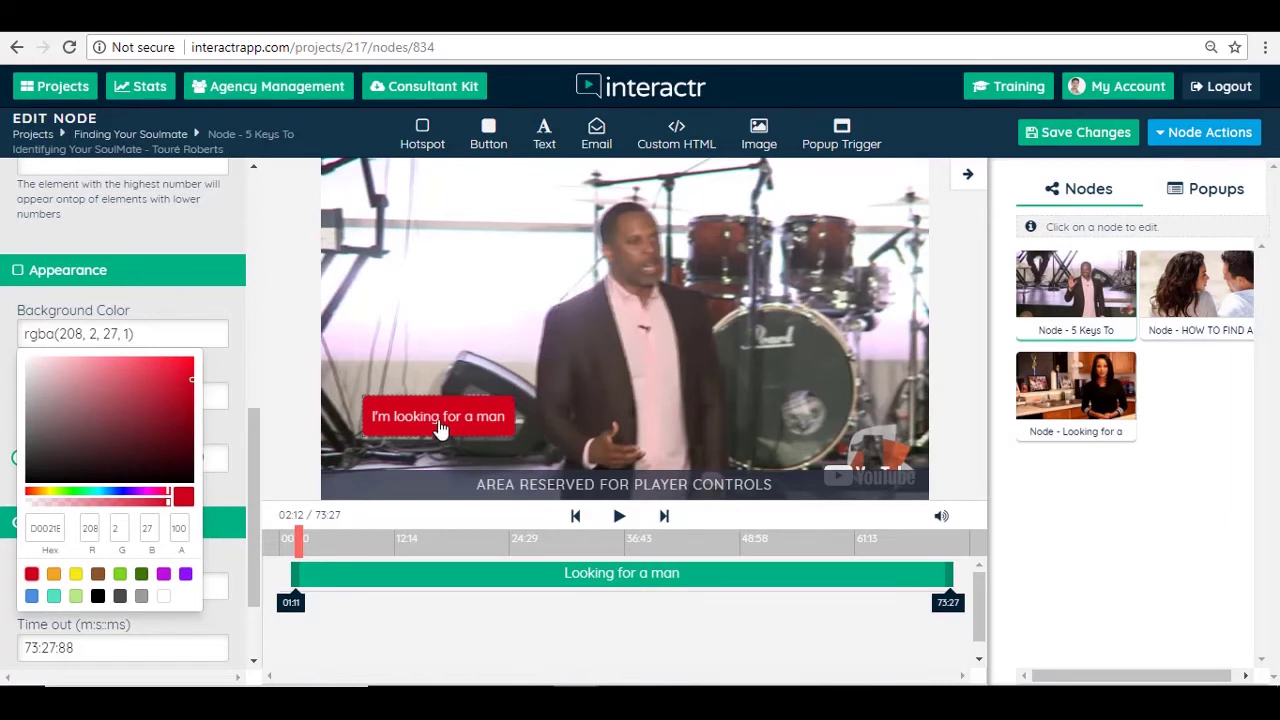
{"action": "left_click_drag", "start_coordinate": [253, 490], "coordinate": [253, 535]}
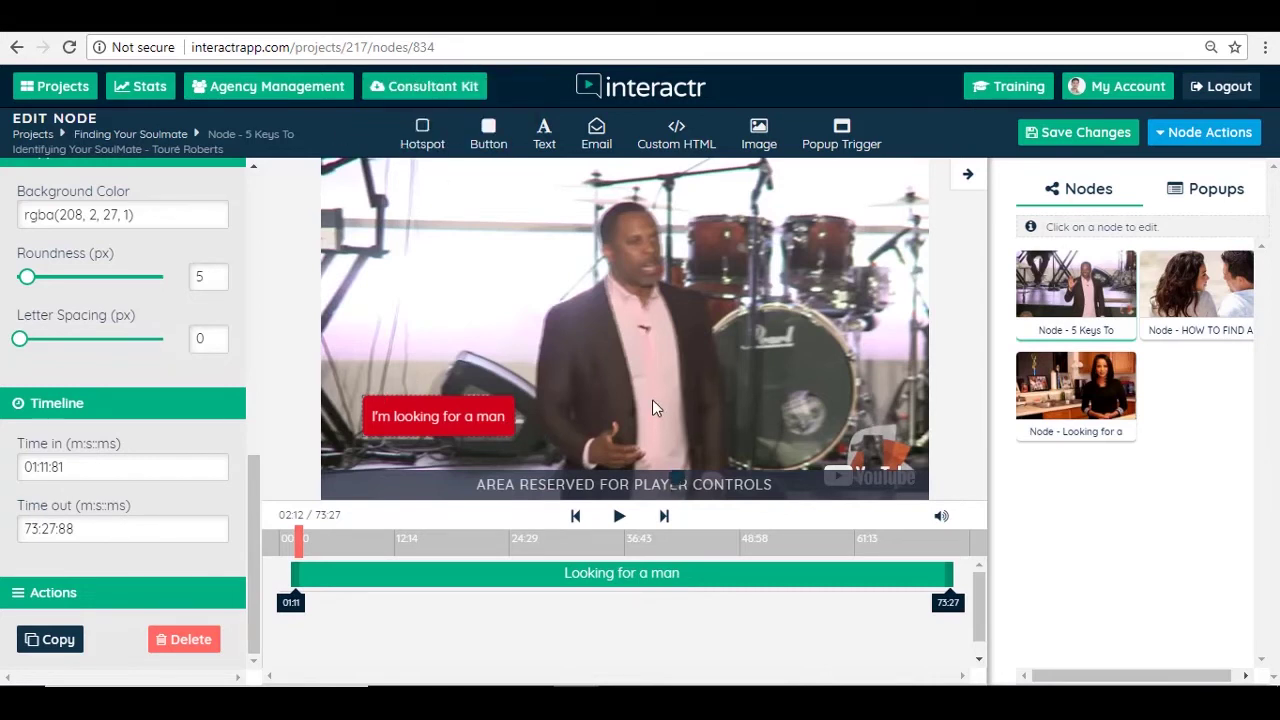
Add a second button to the video and extend both buttons' time ranges back to start at 00:00
{"action": "left_click_drag", "start_coordinate": [673, 384], "coordinate": [701, 397]}
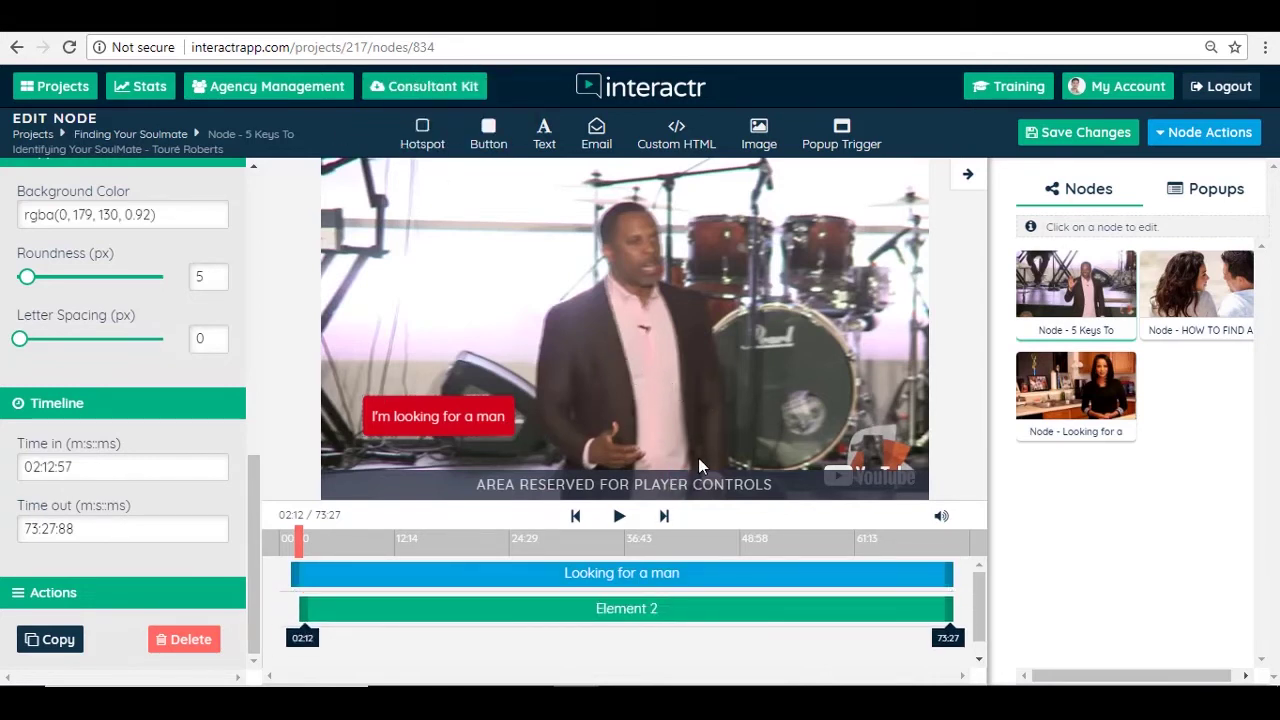
{"action": "left_click", "coordinate": [296, 546]}
{"action": "left_click_drag", "start_coordinate": [299, 608], "coordinate": [273, 574]}
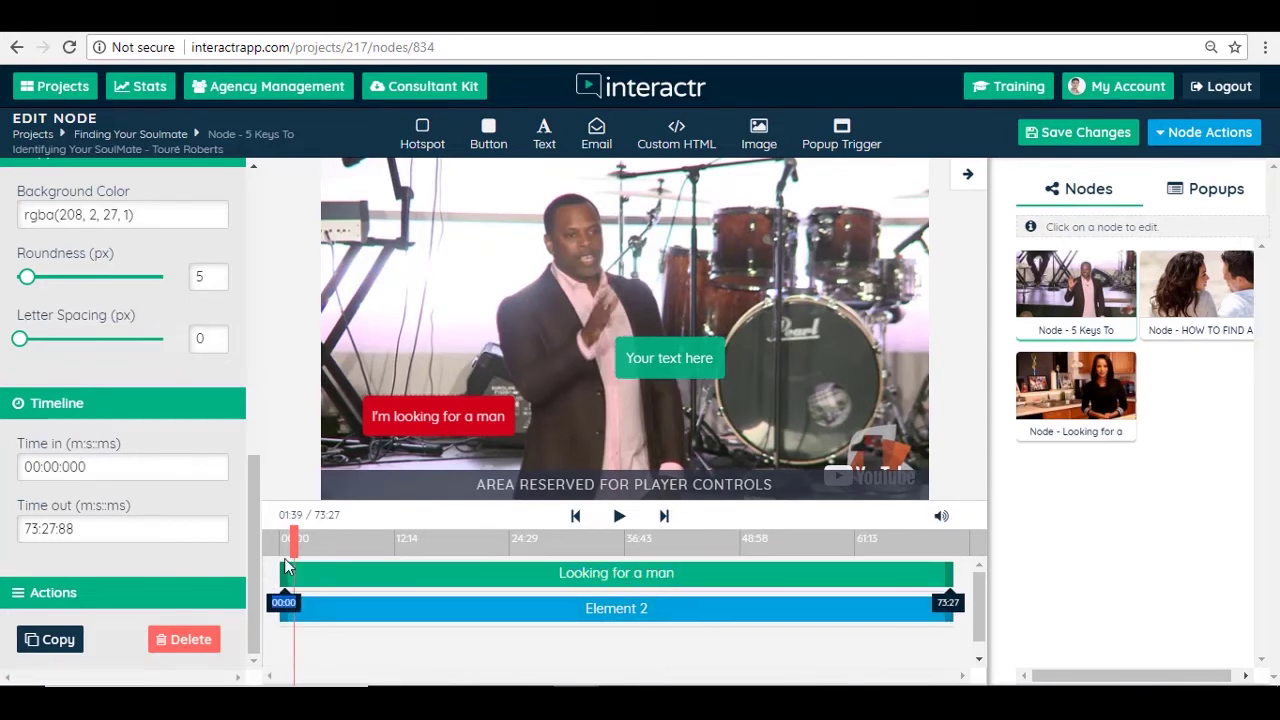
{"action": "mouse_move", "coordinate": [283, 571]}
{"action": "left_mouse_down"}
{"action": "mouse_move", "coordinate": [365, 575]}
{"action": "mouse_move", "coordinate": [281, 579]}
{"action": "left_mouse_up"}
Move the new button level with the red one, beside it, and name its element "Looking for a woman"
{"action": "left_click_drag", "start_coordinate": [681, 362], "coordinate": [622, 420]}
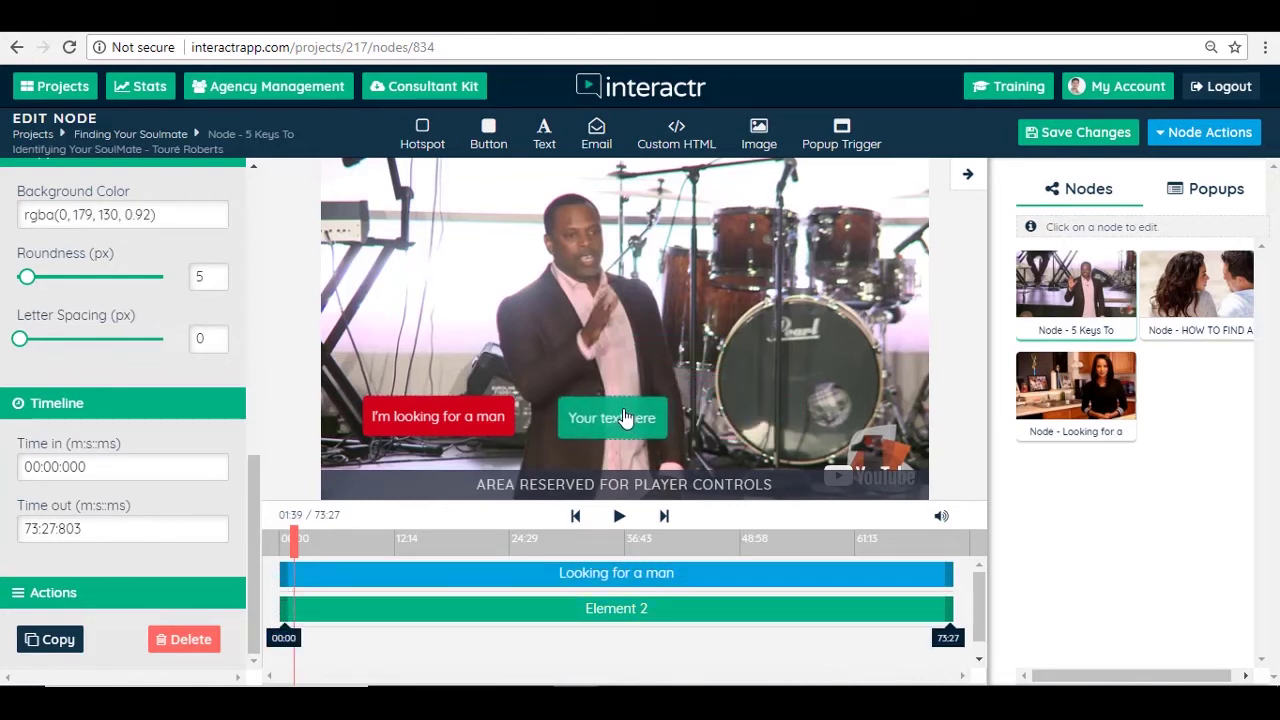
{"action": "scroll", "coordinate": [233, 248], "scroll_direction": "up", "scroll_amount": 5}
{"action": "left_click_drag", "start_coordinate": [95, 352], "coordinate": [4, 330]}
{"action": "type", "text": "Lo"}
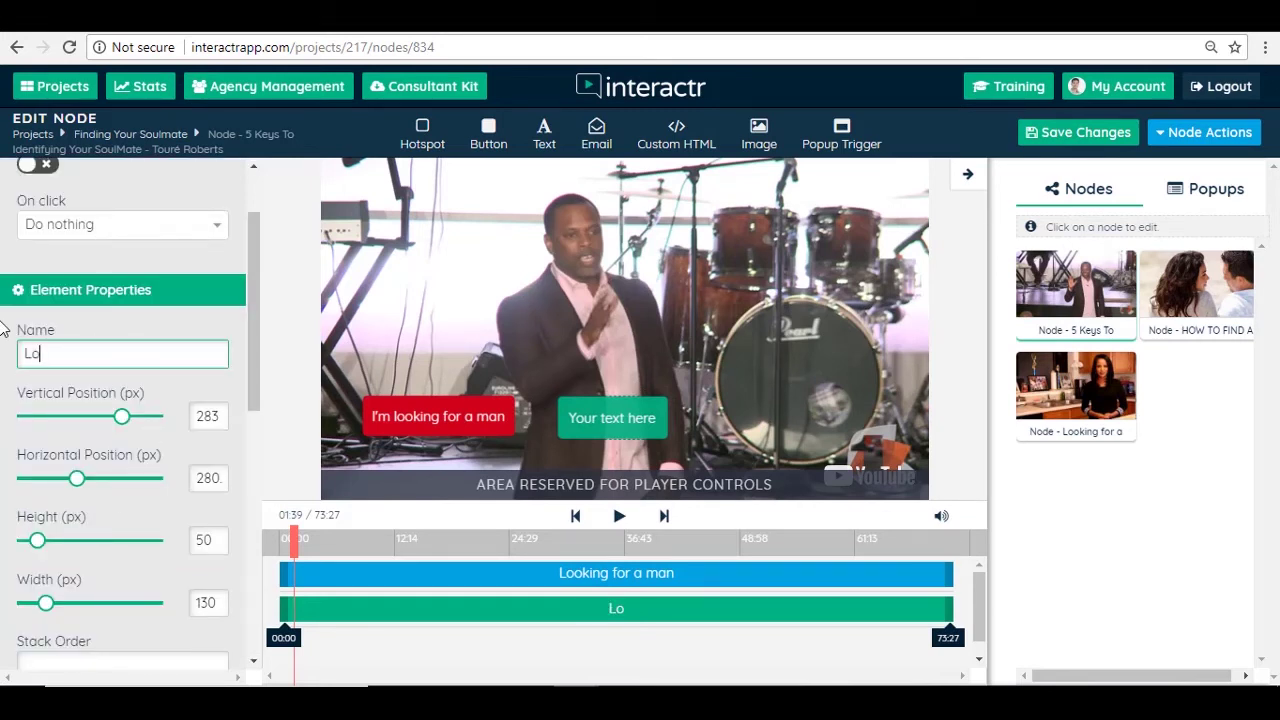
{"action": "type", "text": "oking for a woman"}
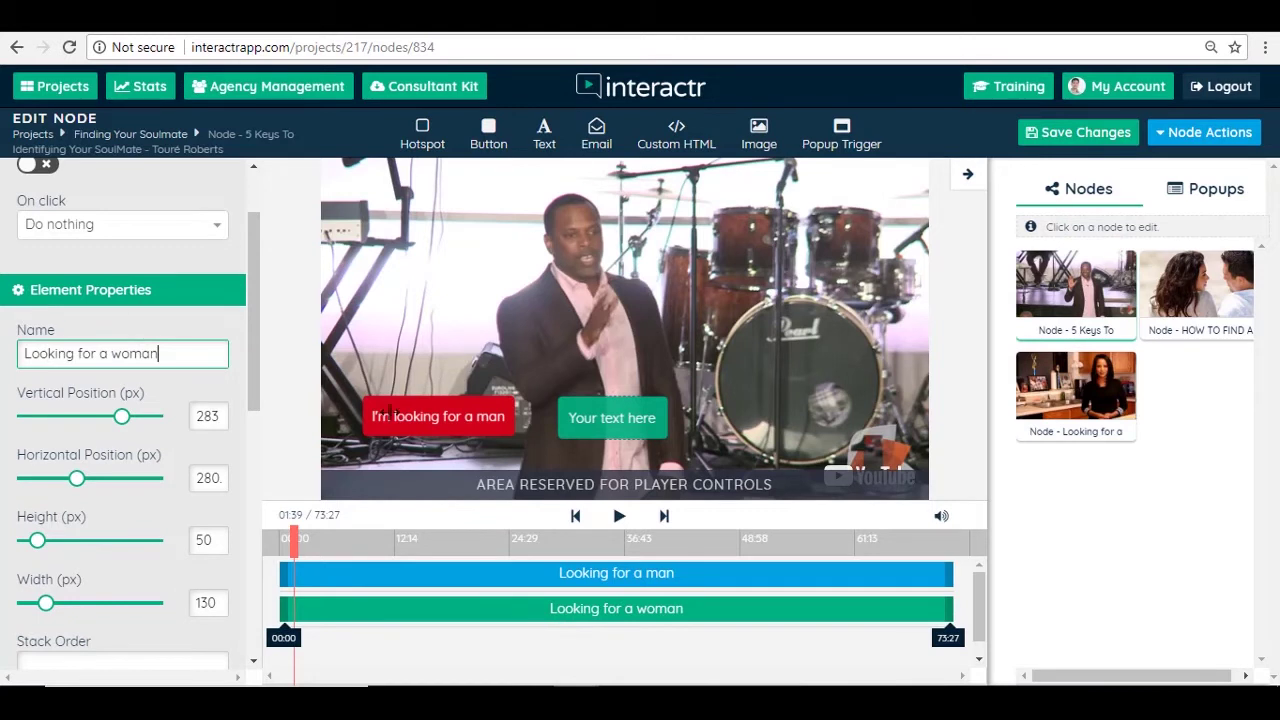
Replace the second button's placeholder text with "I'm looking for a woman"
{"action": "left_click", "coordinate": [583, 418]}
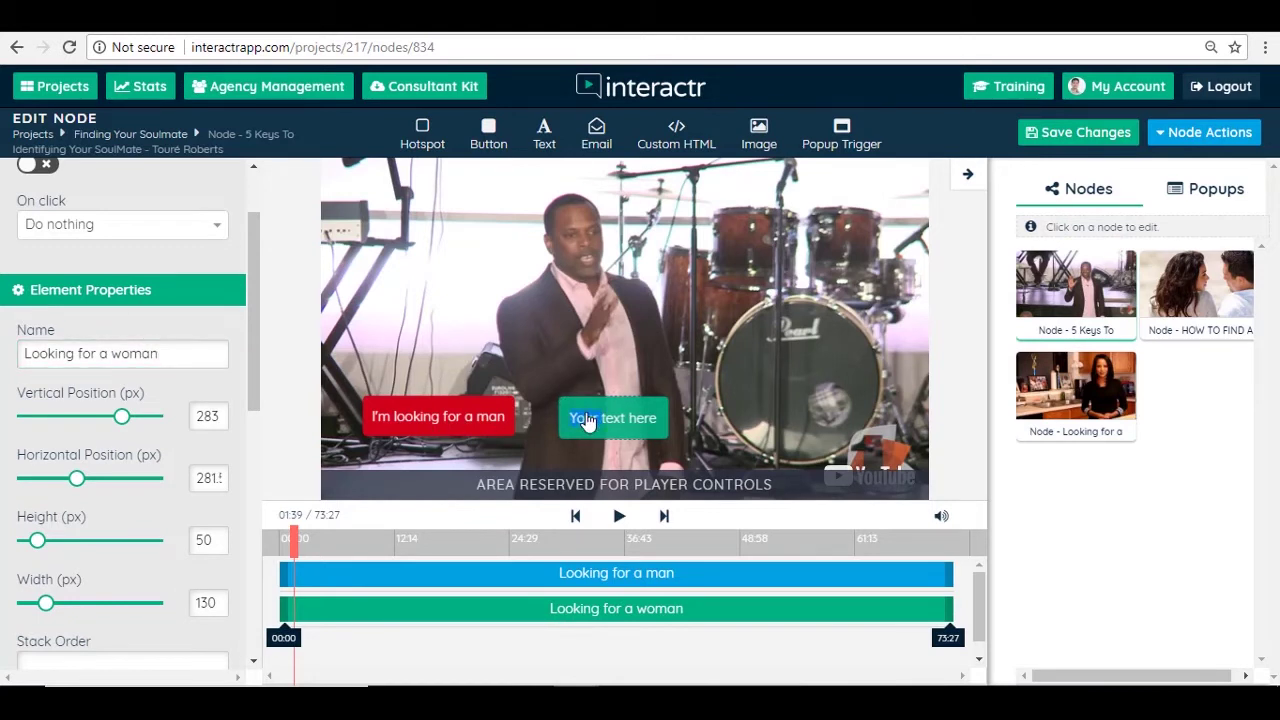
{"action": "double_click", "coordinate": [572, 418]}
{"action": "left_click_drag", "start_coordinate": [572, 418], "coordinate": [658, 420]}
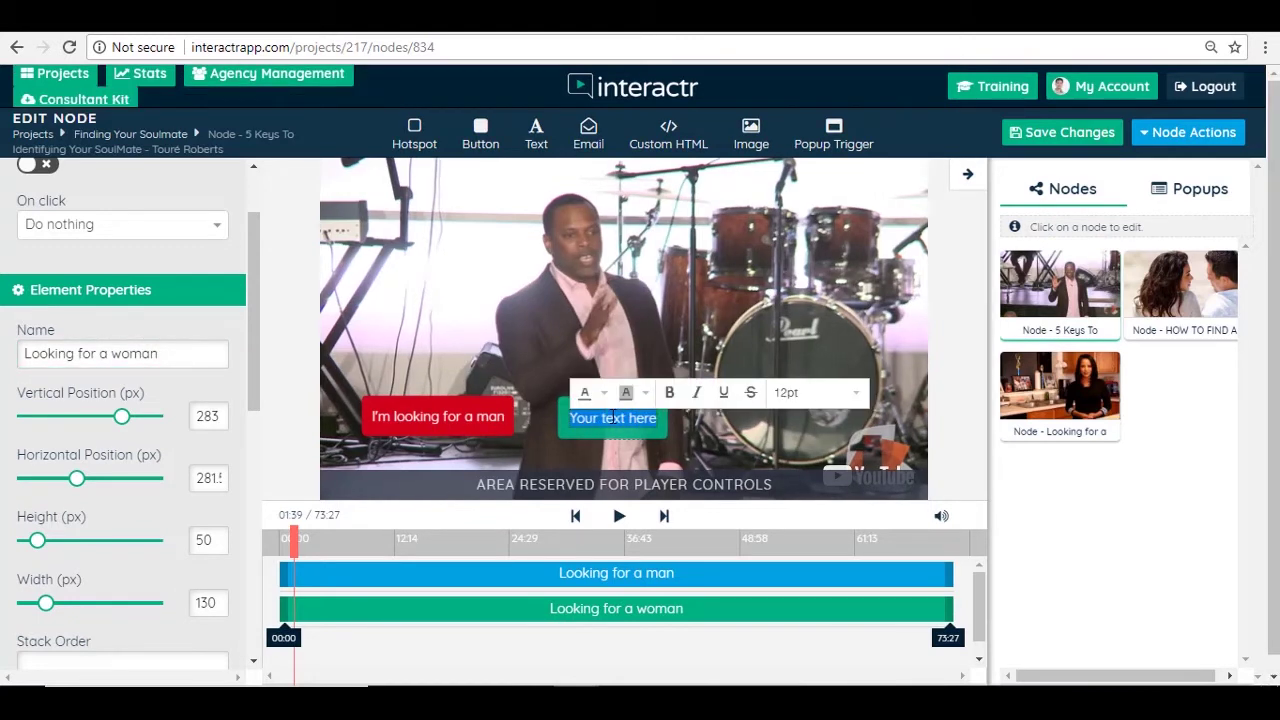
{"action": "type", "text": "Loo"}
{"action": "key", "text": "BackSpace"}
{"action": "key", "text": "BackSpace"}
{"action": "key", "text": "BackSpace"}
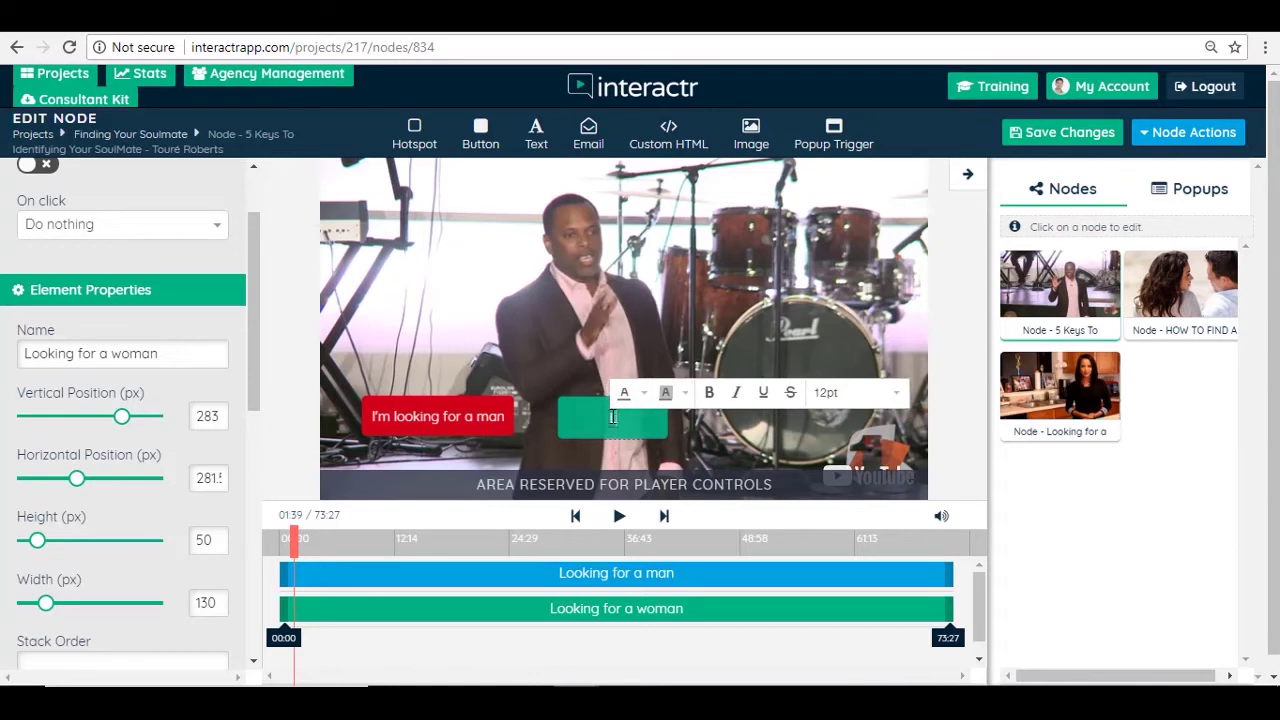
{"action": "type", "text": "I'm looking for a woman"}
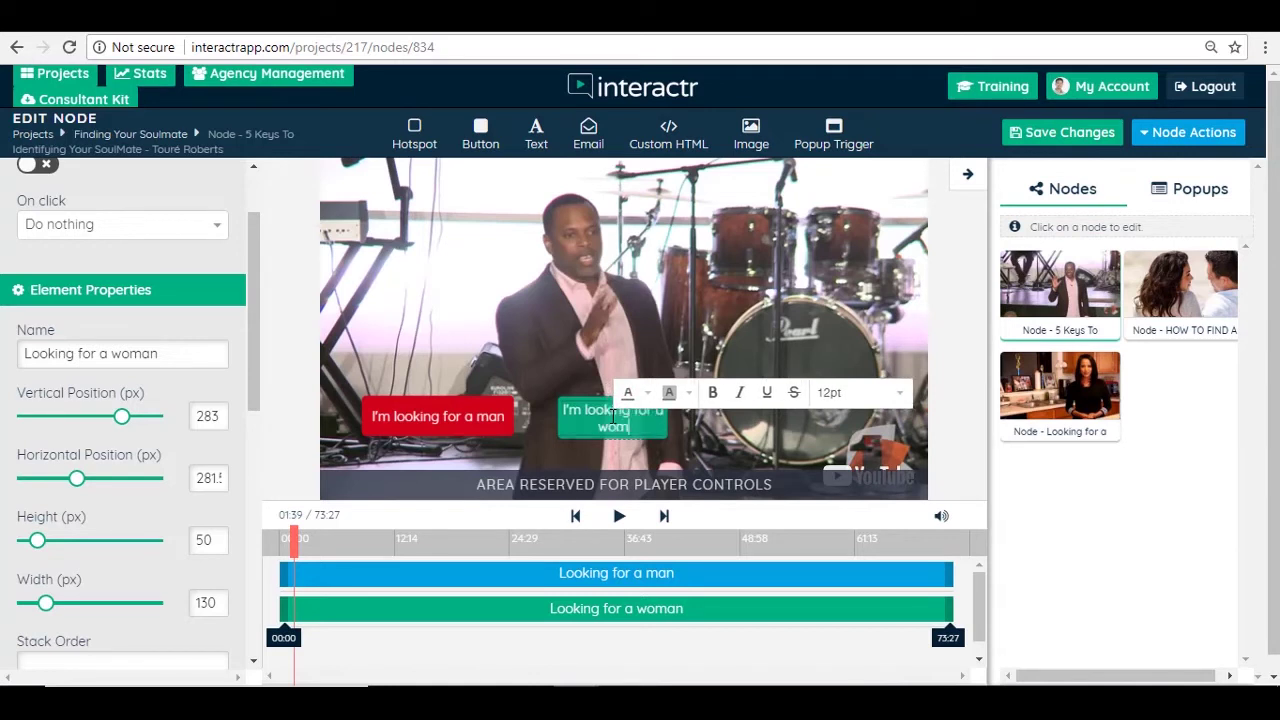
Widen the second button to about 218 px and move it to about 282 px vertical and 262 px horizontal
{"action": "left_click", "coordinate": [677, 425]}
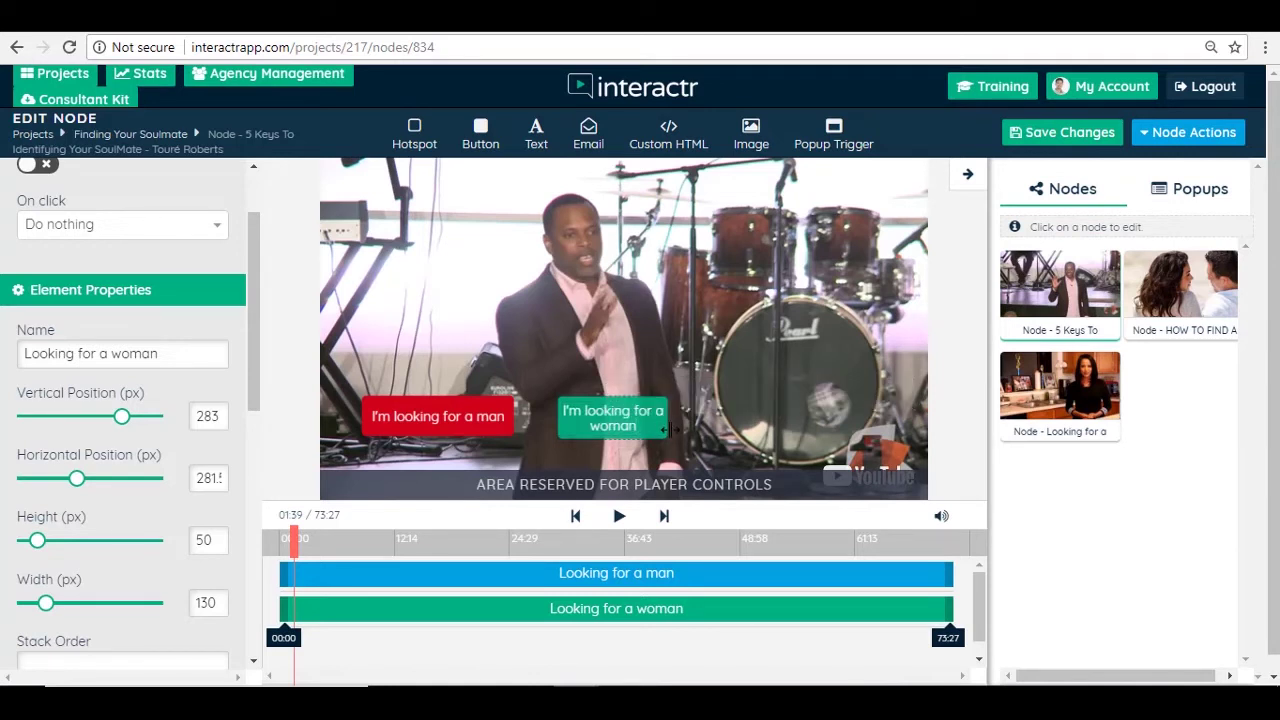
{"action": "left_click_drag", "start_coordinate": [672, 421], "coordinate": [737, 416]}
{"action": "left_click_drag", "start_coordinate": [651, 418], "coordinate": [636, 417]}
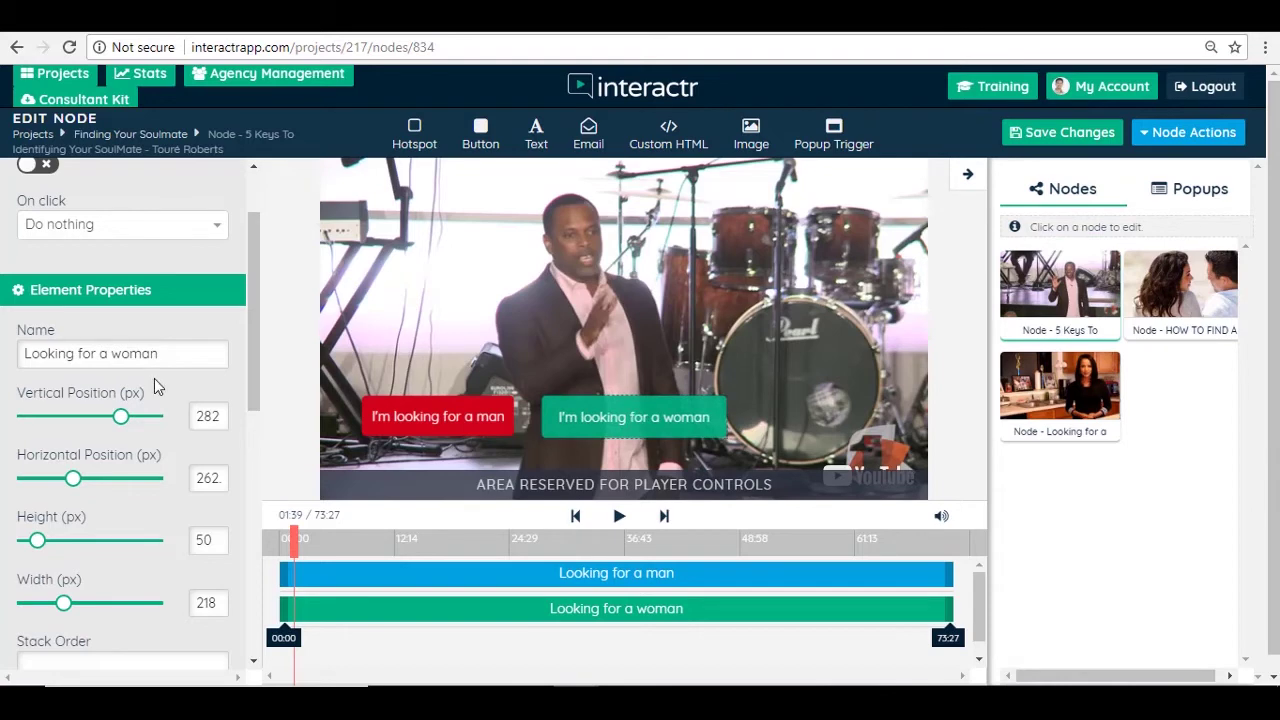
Set the second button's background color to red, rgba(208, 2, 27, 1), and nudge it to about 279 px vertical and 257 px horizontal
{"action": "left_click_drag", "start_coordinate": [254, 346], "coordinate": [254, 576]}
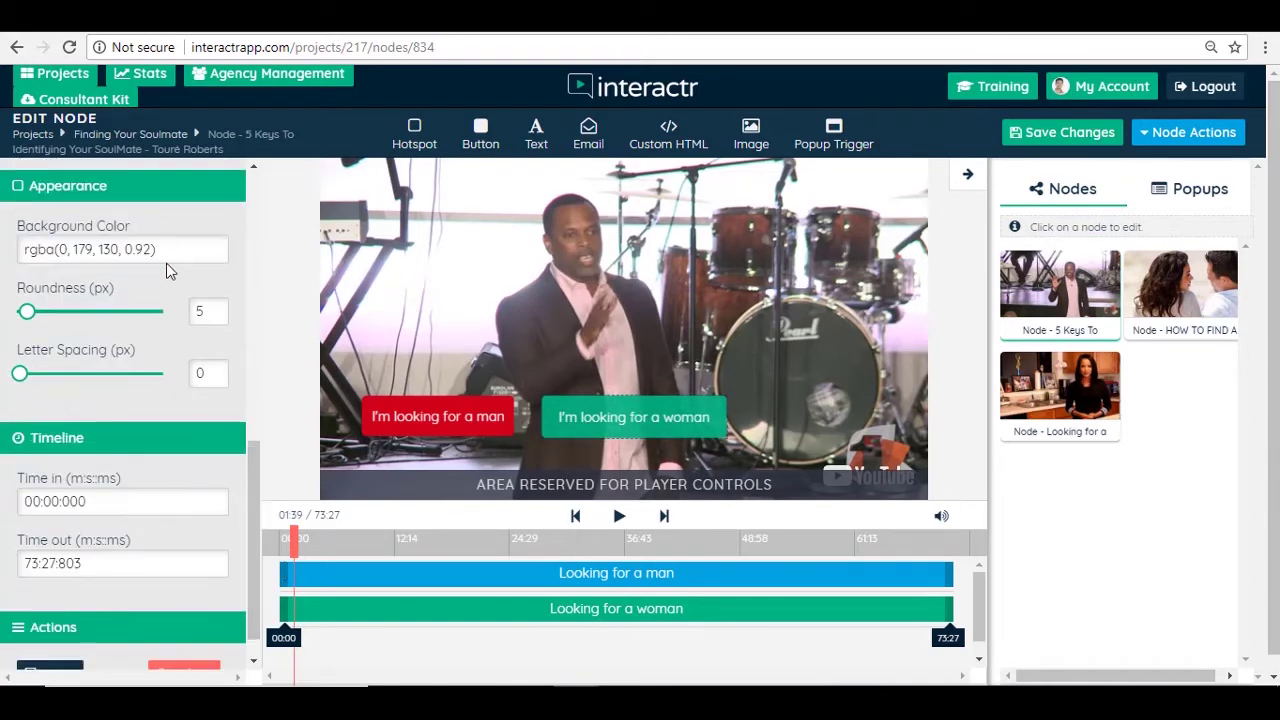
{"action": "left_click", "coordinate": [191, 254]}
{"action": "left_click", "coordinate": [31, 489]}
{"action": "left_click_drag", "start_coordinate": [588, 416], "coordinate": [587, 414]}
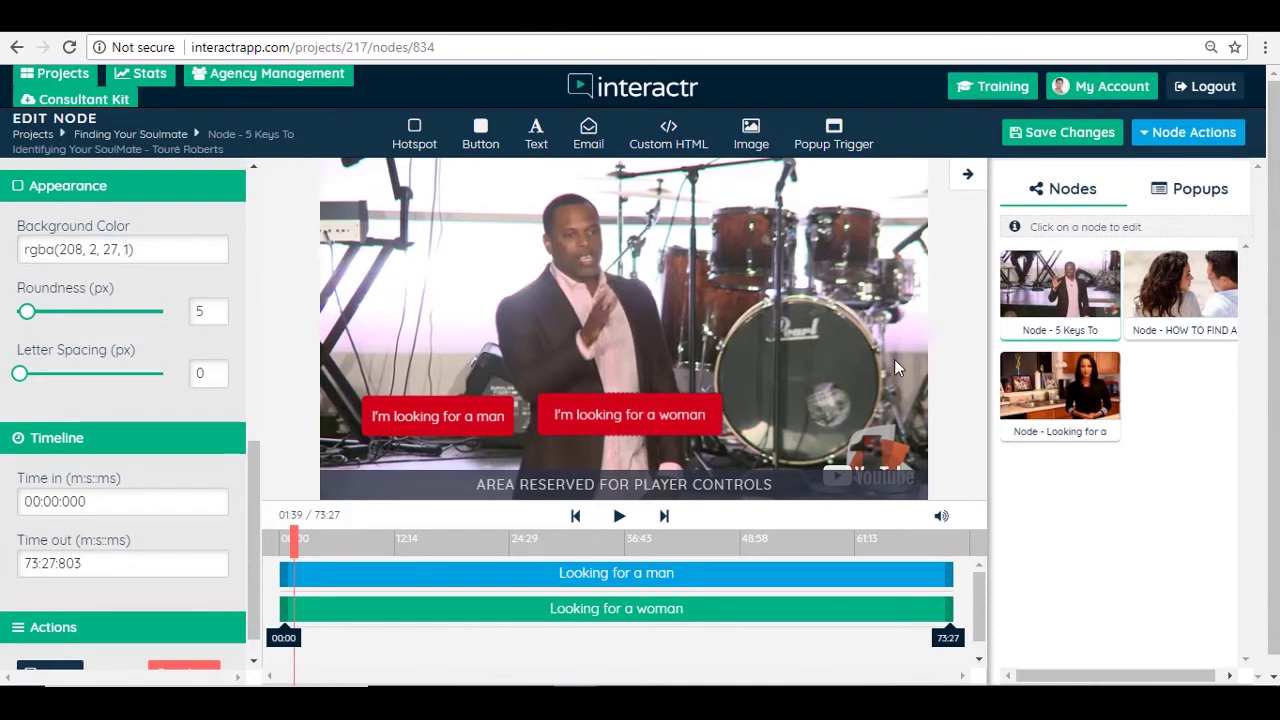
Make the "I'm looking for a man" button play the node "Looking for a Spiritual Man to Marry - Advice for a single Christian woman" on click
{"action": "left_click", "coordinate": [452, 416]}
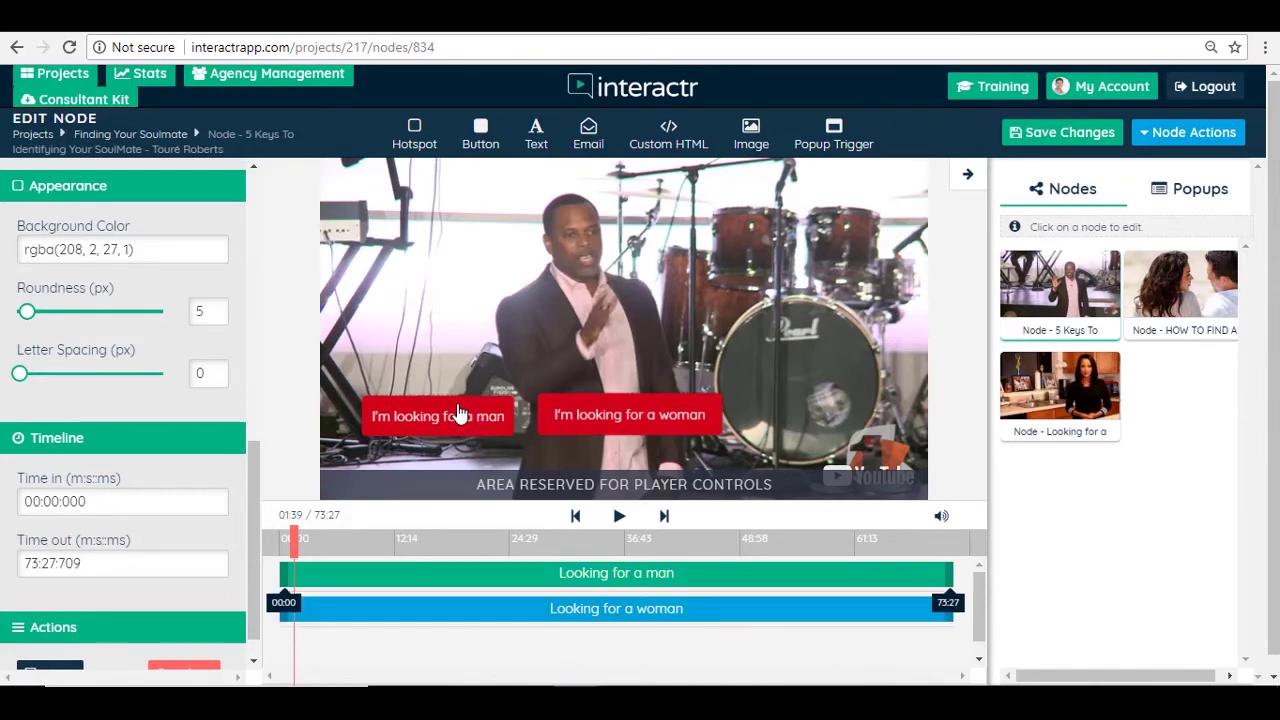
{"action": "left_click_drag", "start_coordinate": [261, 457], "coordinate": [252, 206]}
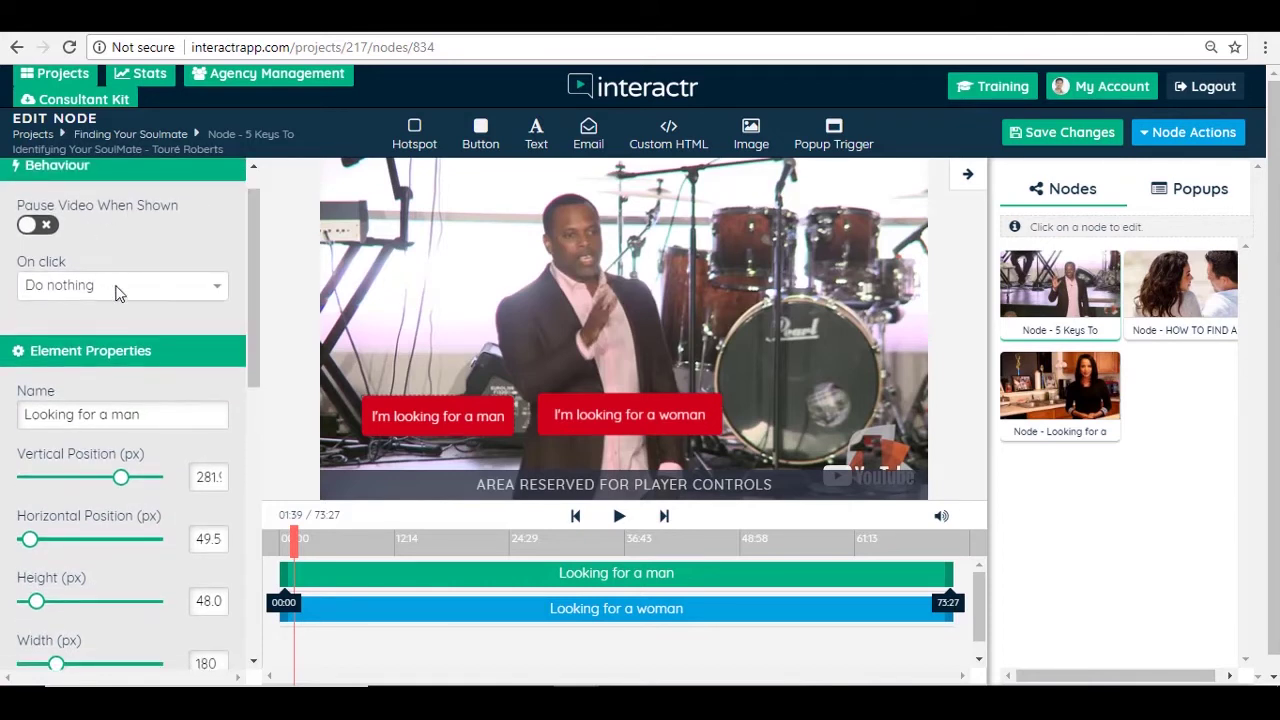
{"action": "left_click", "coordinate": [172, 293]}
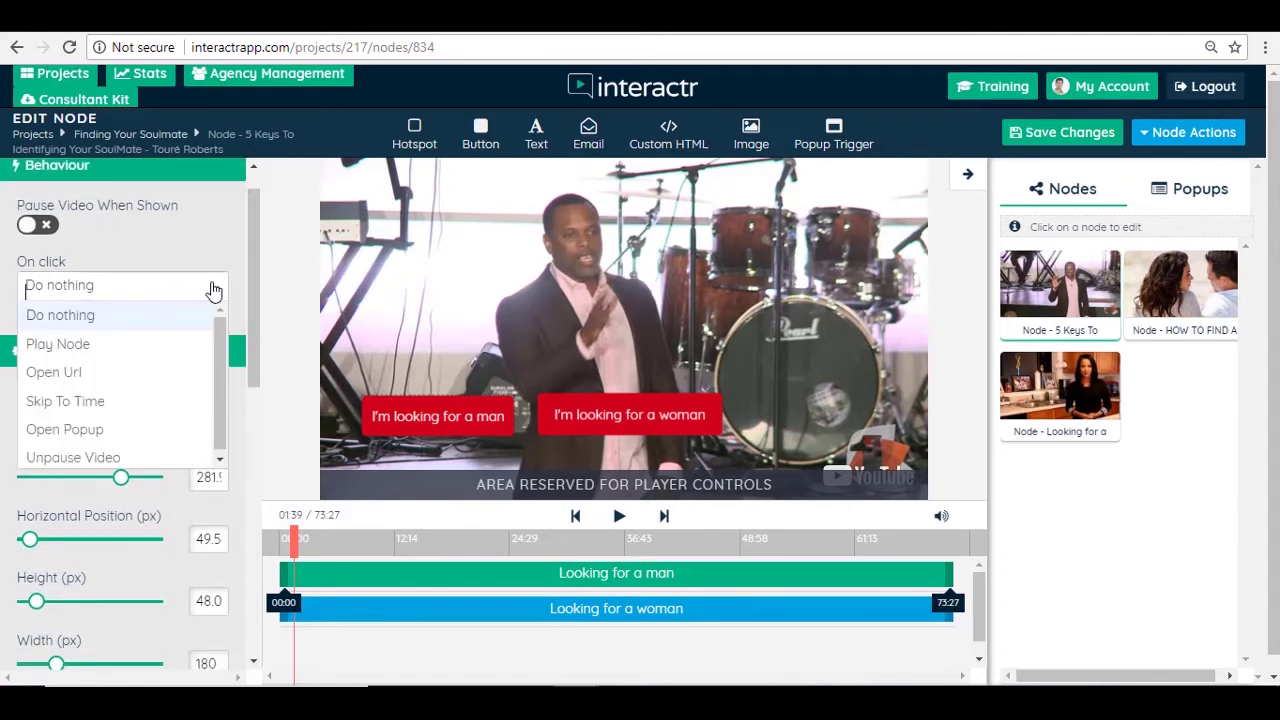
{"action": "left_click", "coordinate": [85, 348]}
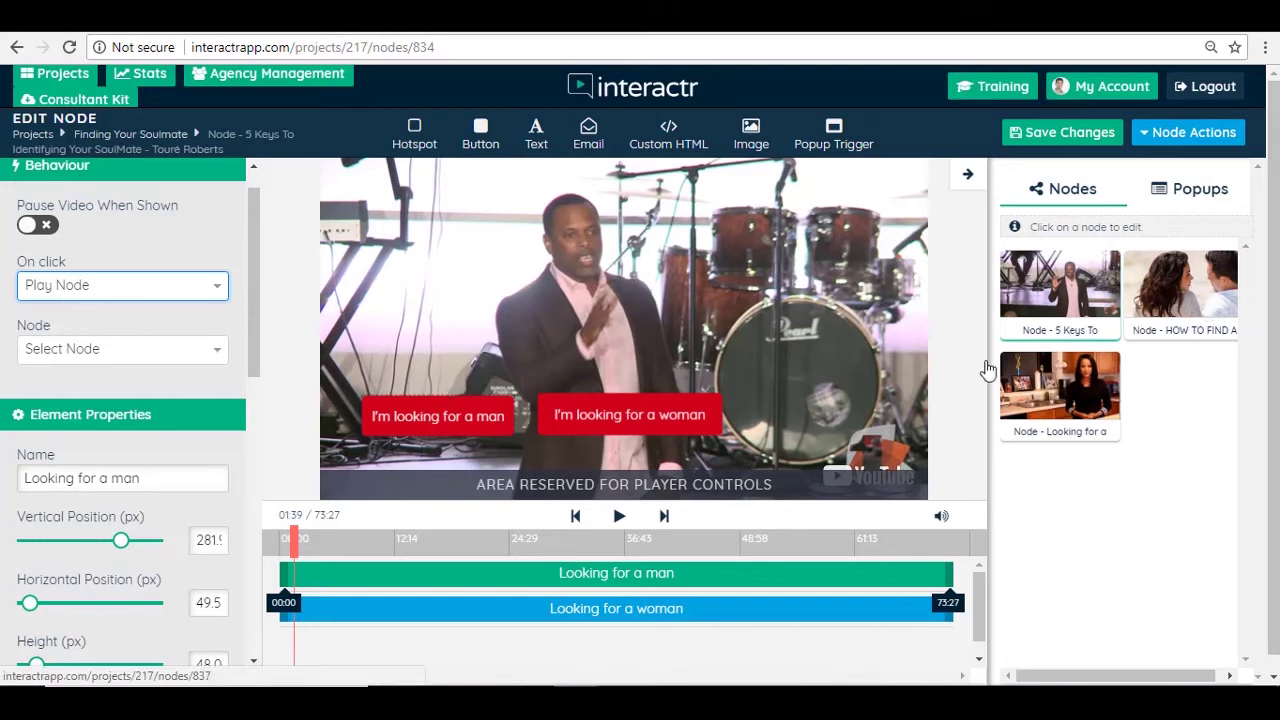
{"action": "left_click", "coordinate": [214, 356]}
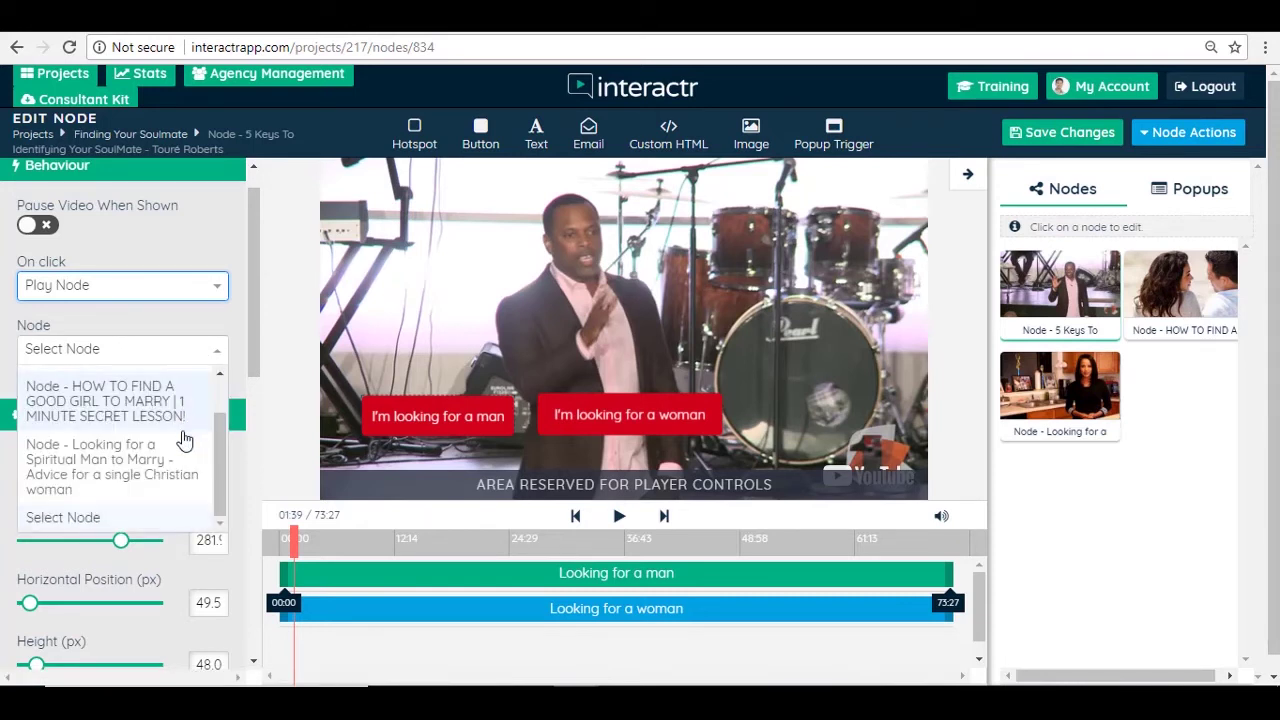
{"action": "left_click", "coordinate": [130, 476]}
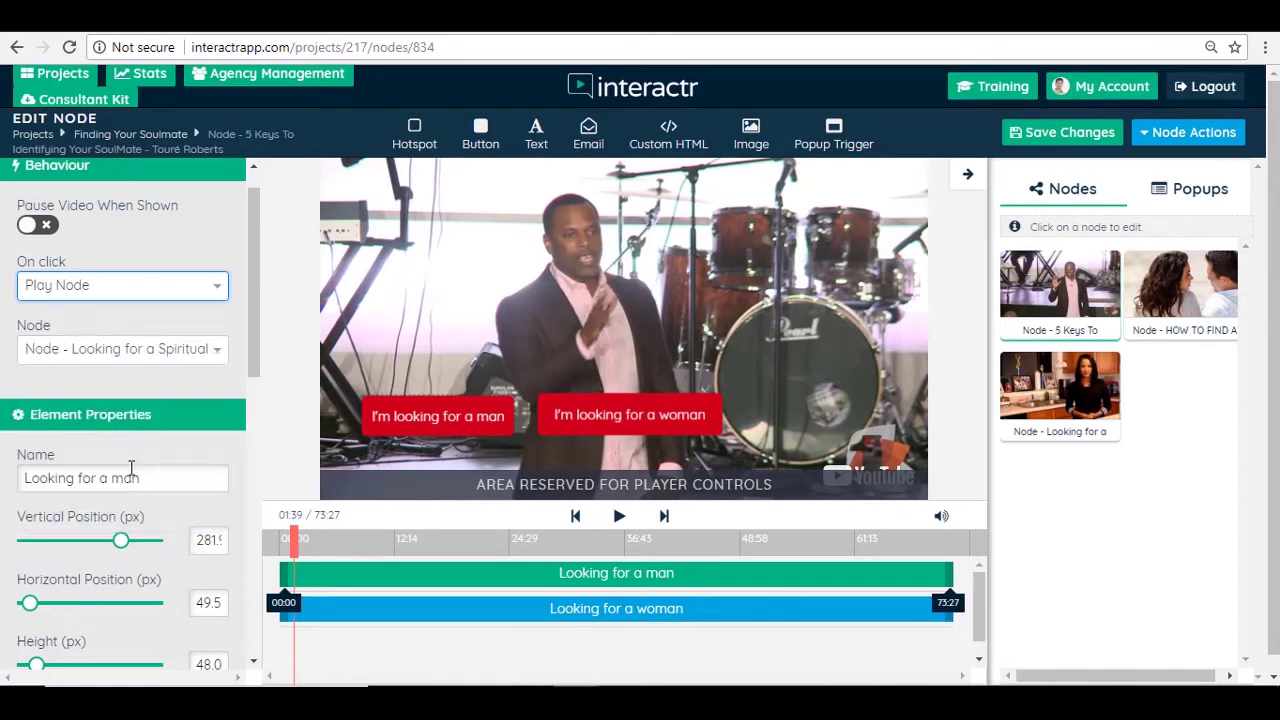
Make the "I'm looking for a woman" button play the node "HOW TO FIND A GOOD GIRL TO MARRY" on click, and save the changes
{"action": "left_click", "coordinate": [569, 413]}
{"action": "left_click", "coordinate": [210, 289]}
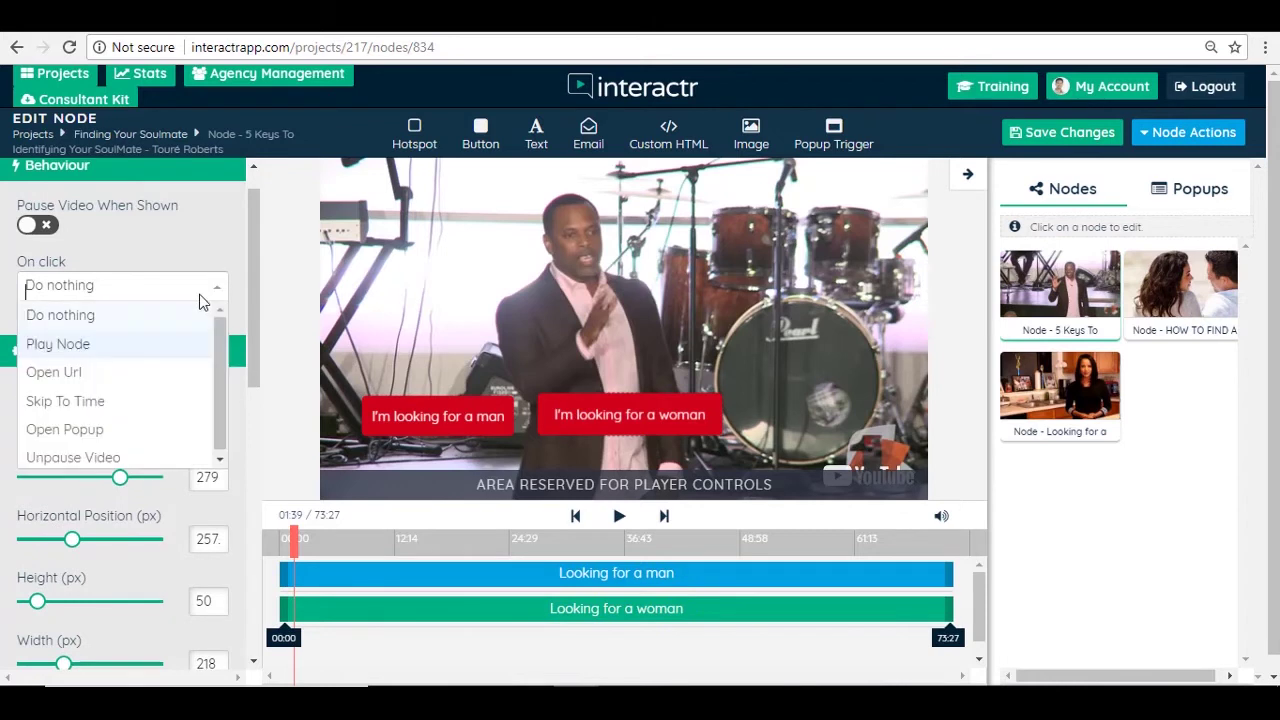
{"action": "left_click", "coordinate": [80, 348]}
{"action": "left_click", "coordinate": [107, 353]}
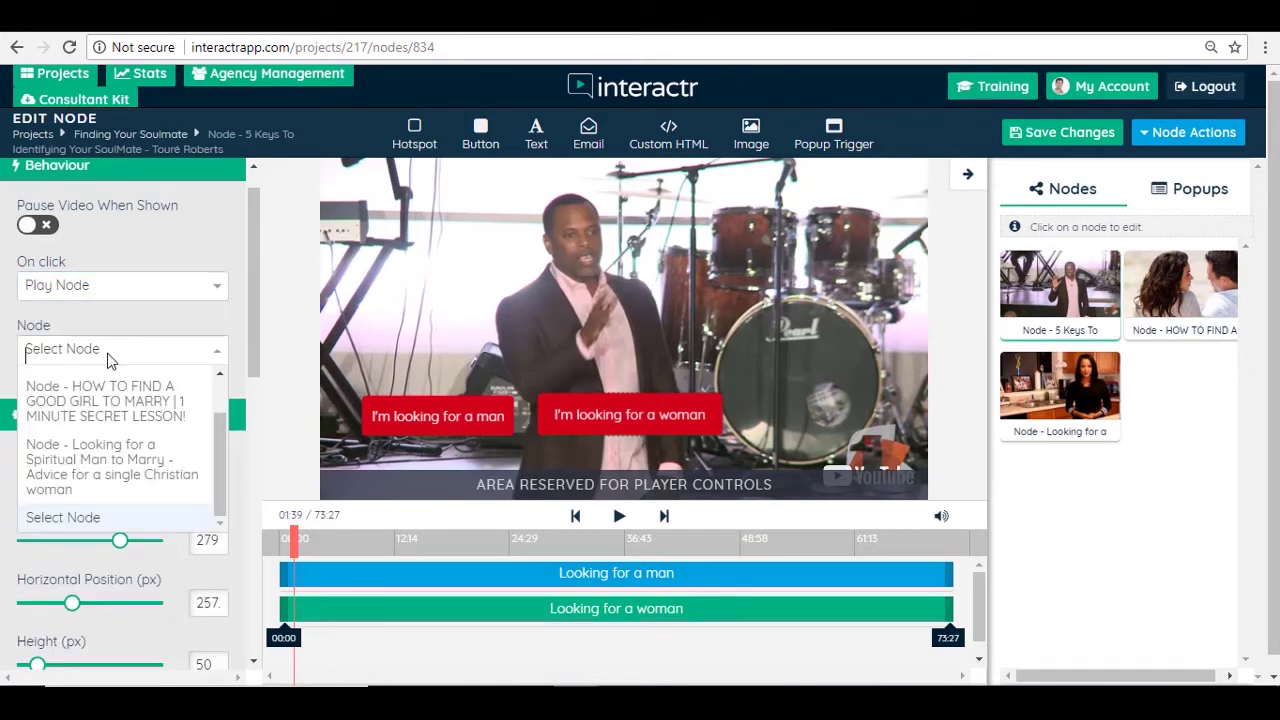
{"action": "left_click", "coordinate": [145, 405]}
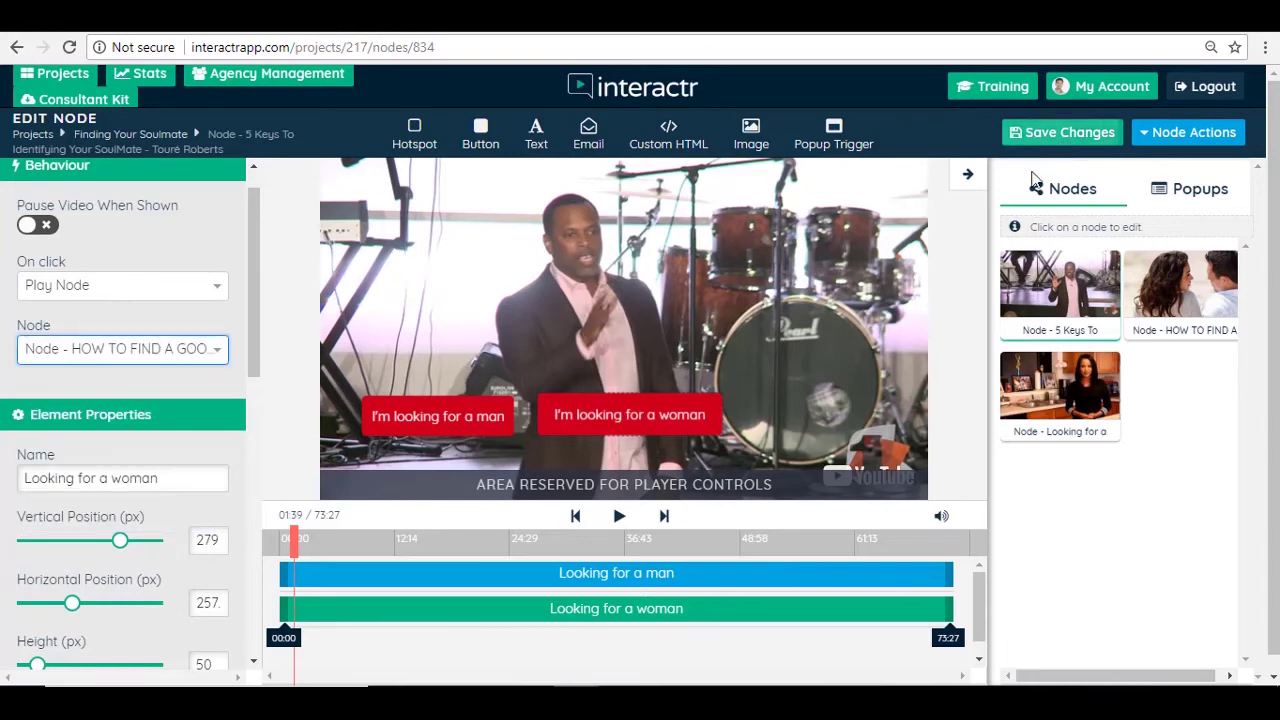
{"action": "left_click", "coordinate": [1067, 130]}
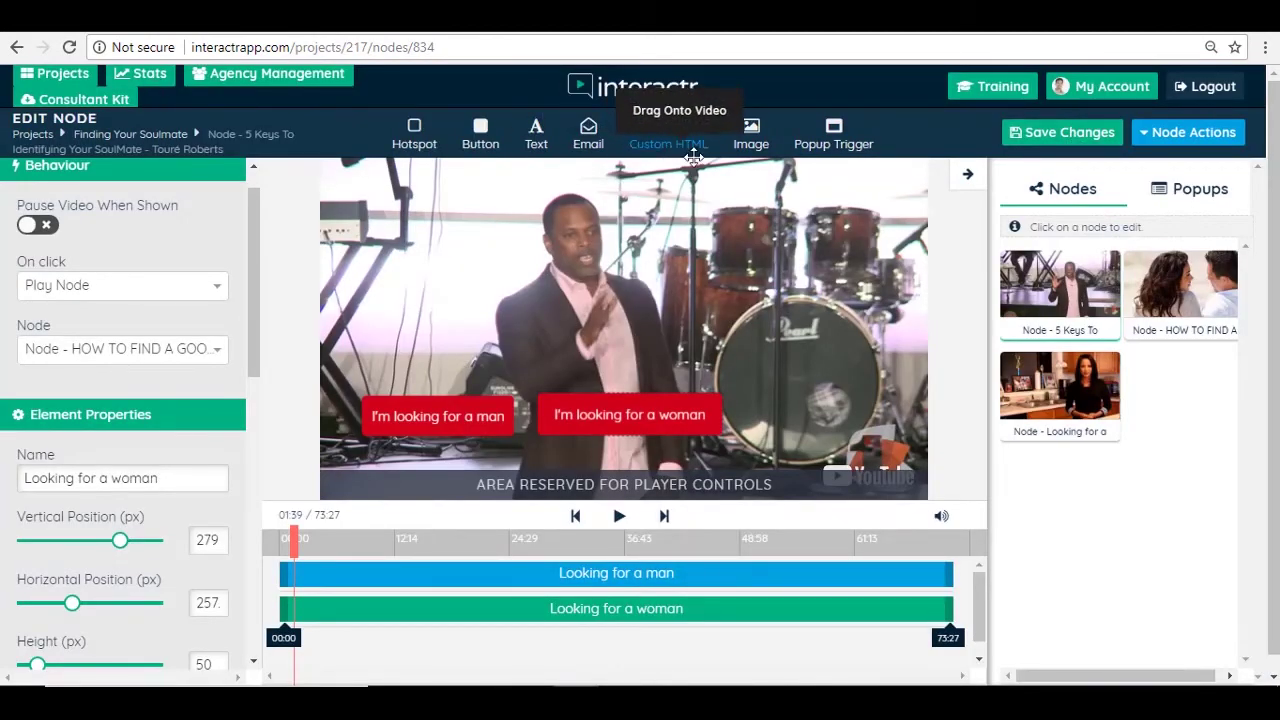
Return to the "Finding Your Soulmate" project canvas and open the "HOW TO FIND A GOOD GIRL TO MARRY" node with its video paused near the start
{"action": "left_click", "coordinate": [118, 138]}
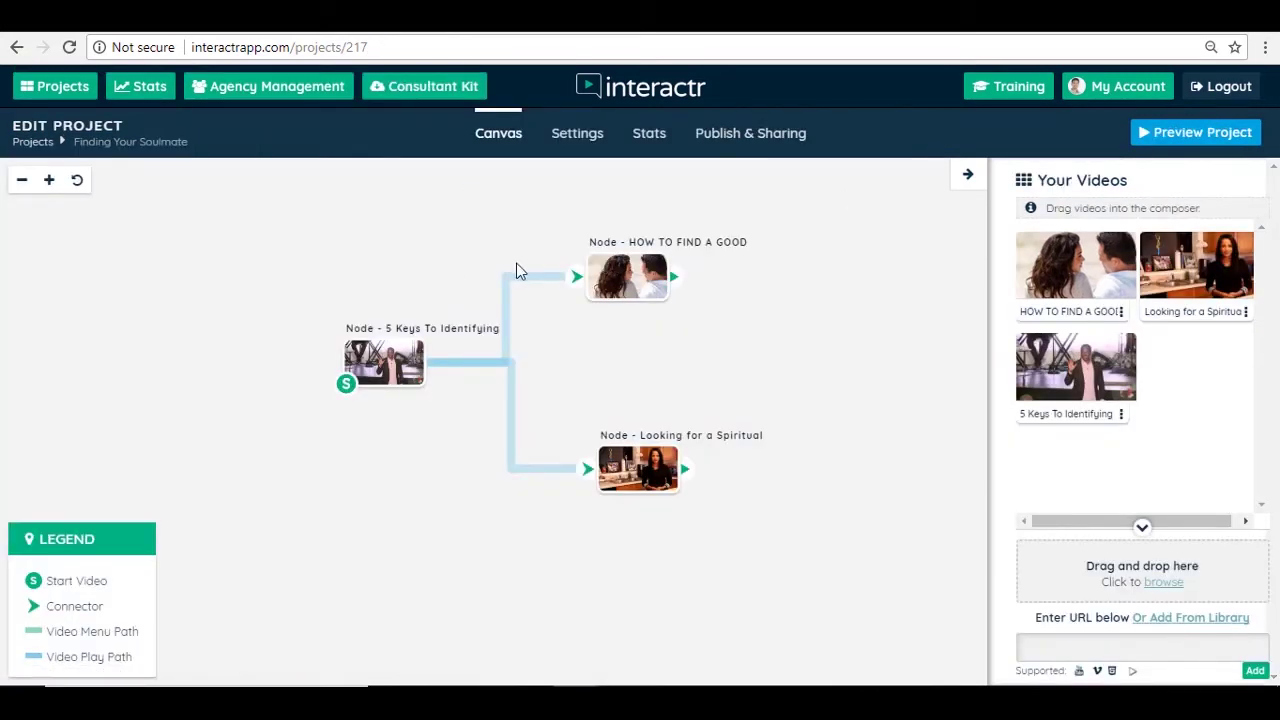
{"action": "left_click", "coordinate": [645, 268]}
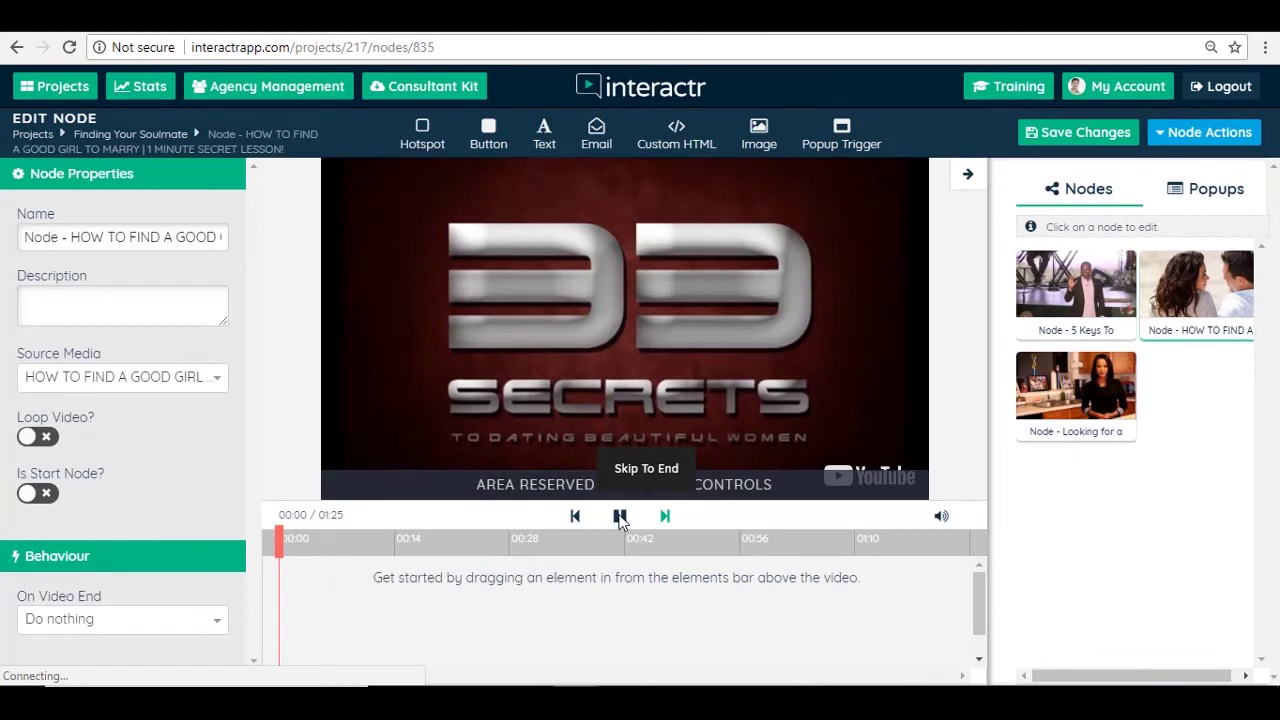
{"action": "left_click", "coordinate": [621, 516]}
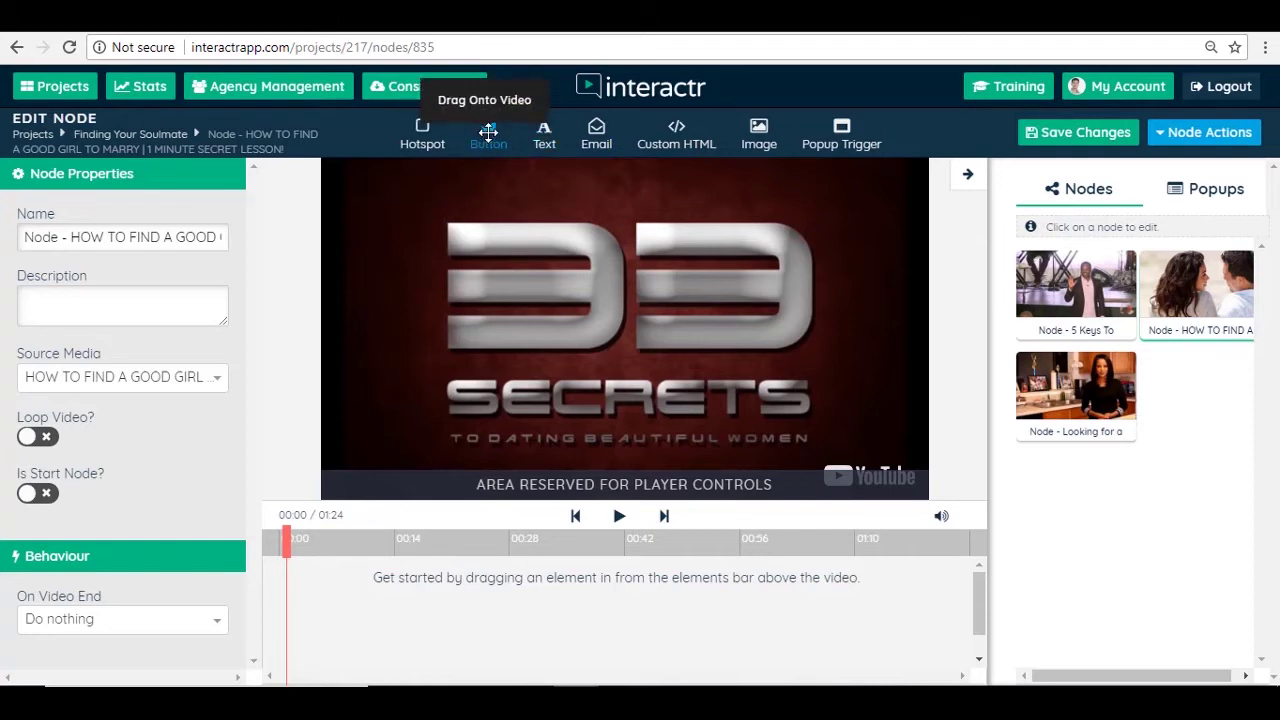
Add a button to this video, set its click action to Open Url, and move it to about 248 px vertical and 76.5 px horizontal
{"action": "left_click_drag", "start_coordinate": [451, 271], "coordinate": [408, 343]}
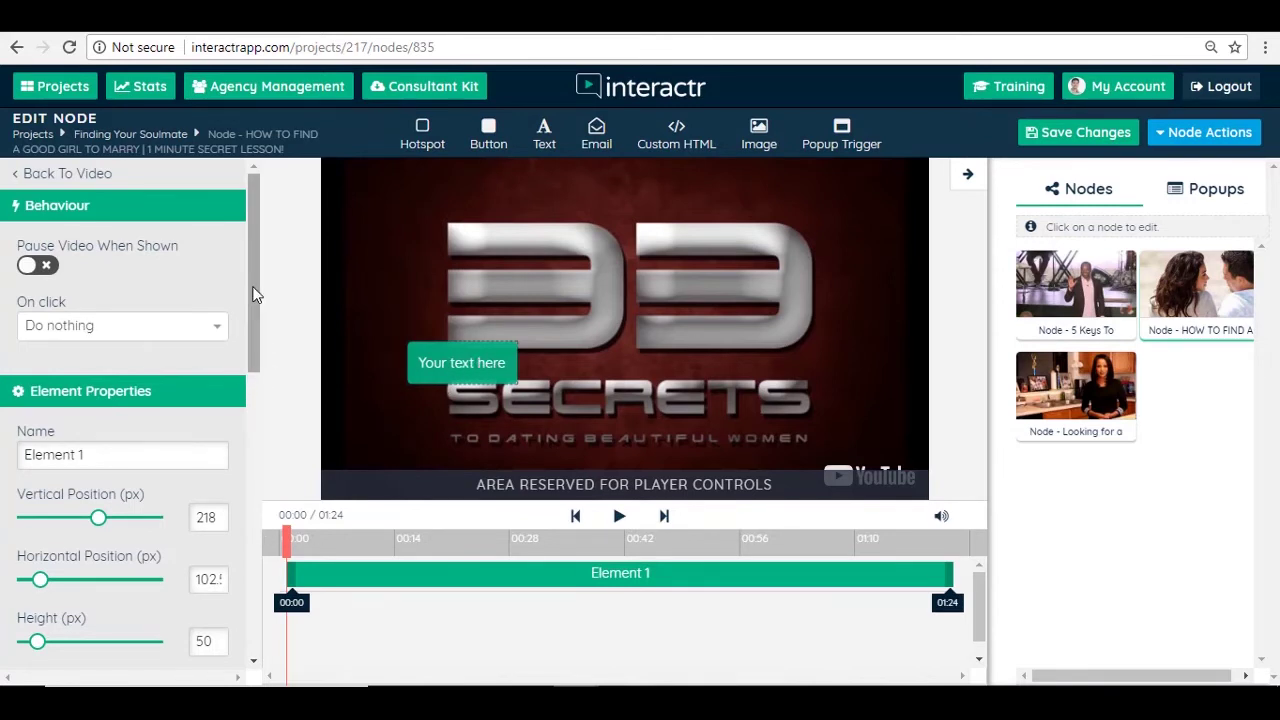
{"action": "scroll", "coordinate": [200, 287], "scroll_direction": "down", "scroll_amount": 1}
{"action": "left_click", "coordinate": [200, 283]}
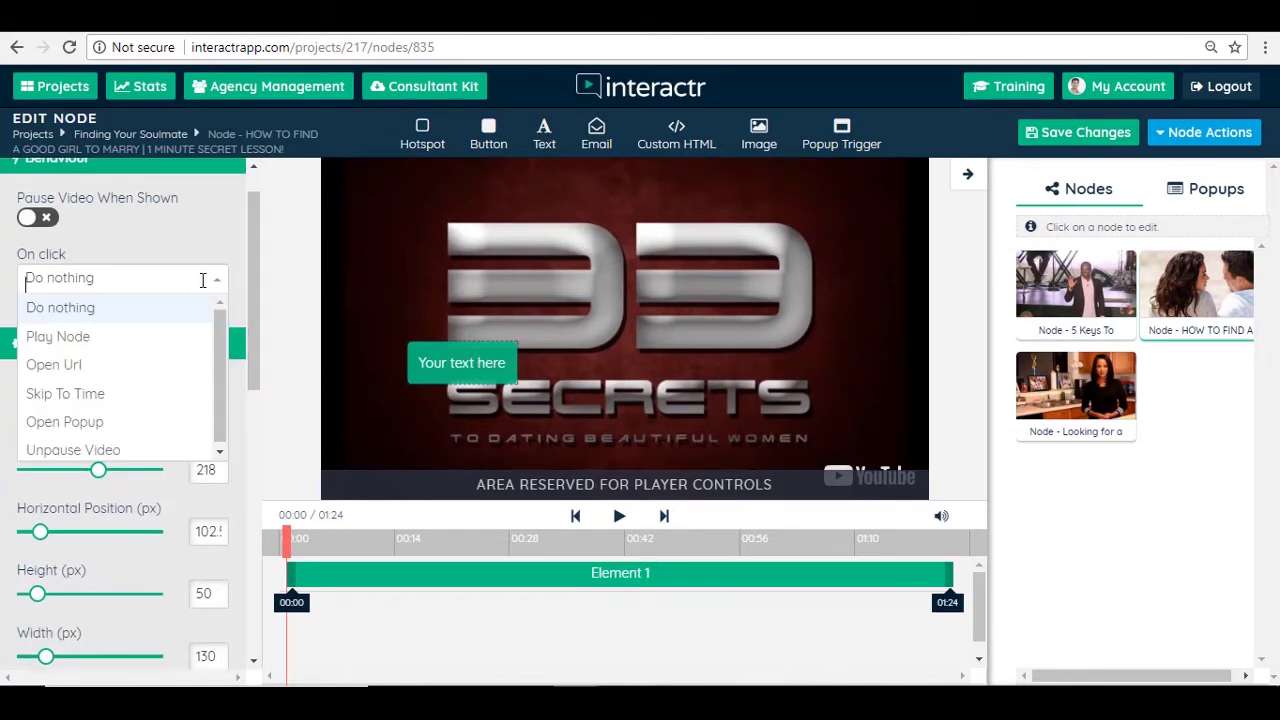
{"action": "left_click", "coordinate": [62, 367]}
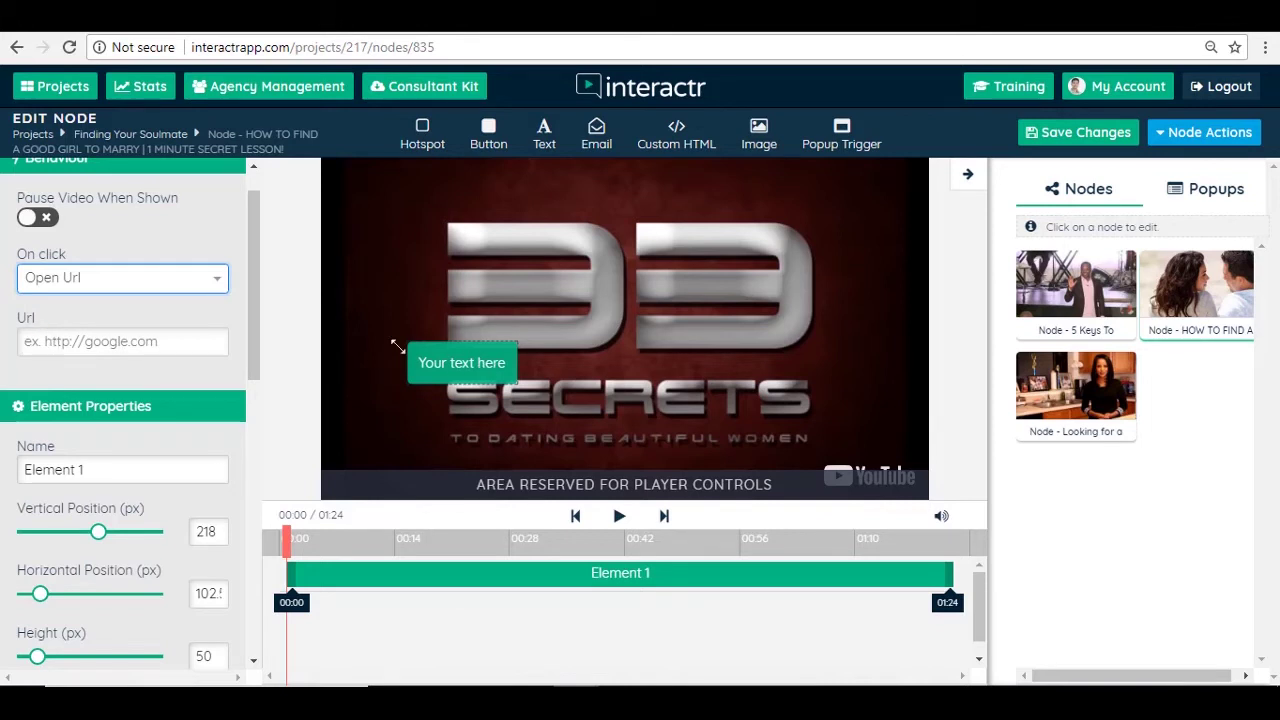
{"action": "left_click_drag", "start_coordinate": [430, 362], "coordinate": [408, 388]}
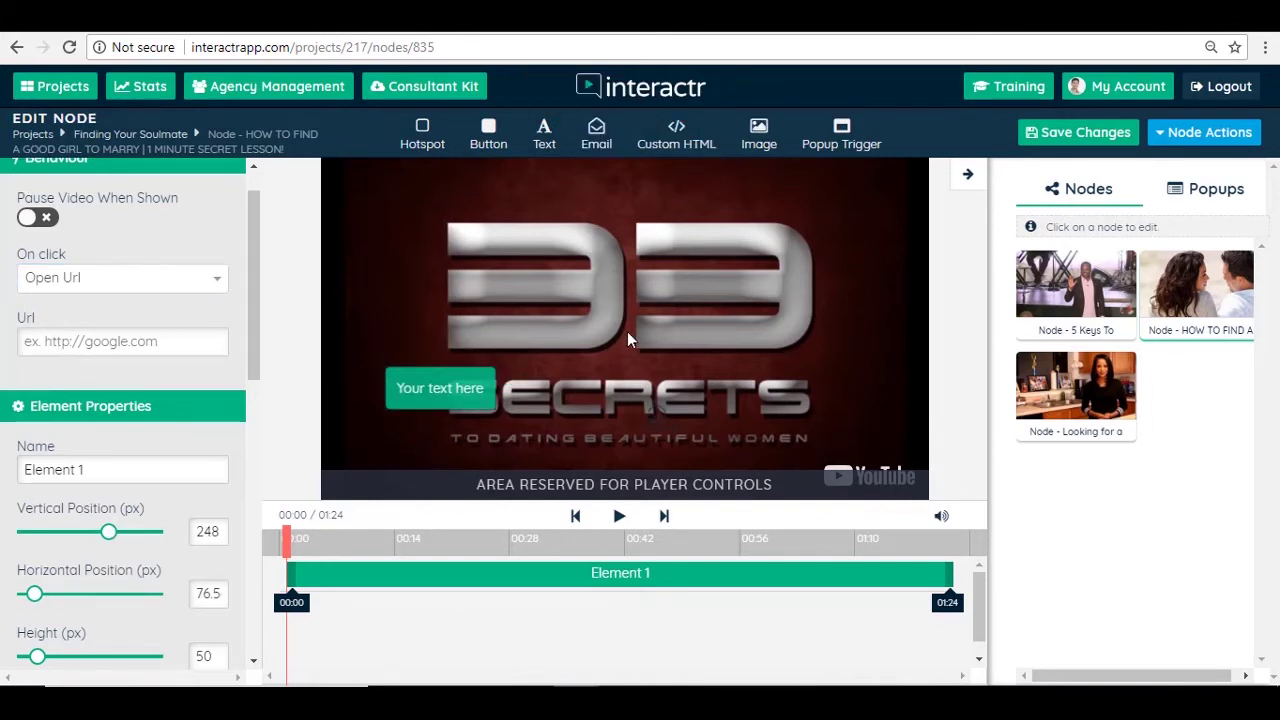
Add an email form beside the button, at about 252 px vertical and 277 px horizontal, and review its settings
{"action": "left_click_drag", "start_coordinate": [661, 338], "coordinate": [809, 383]}
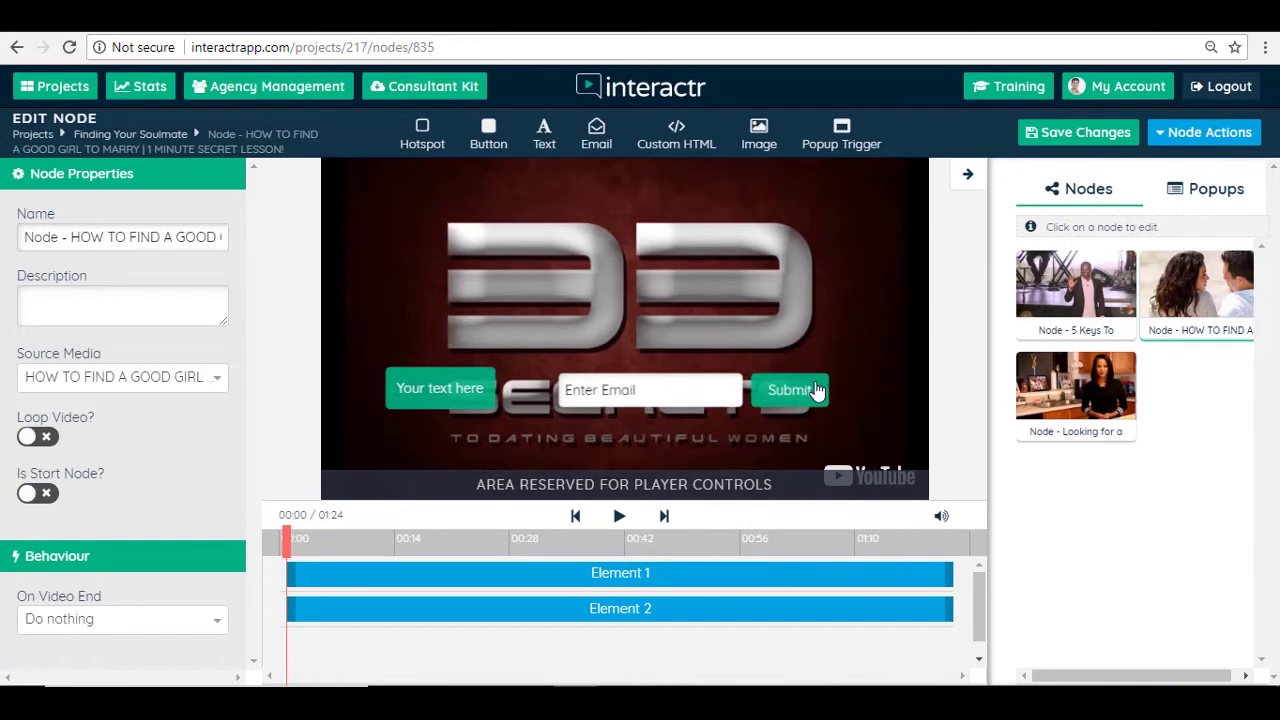
{"action": "left_click_drag", "start_coordinate": [257, 237], "coordinate": [234, 592]}
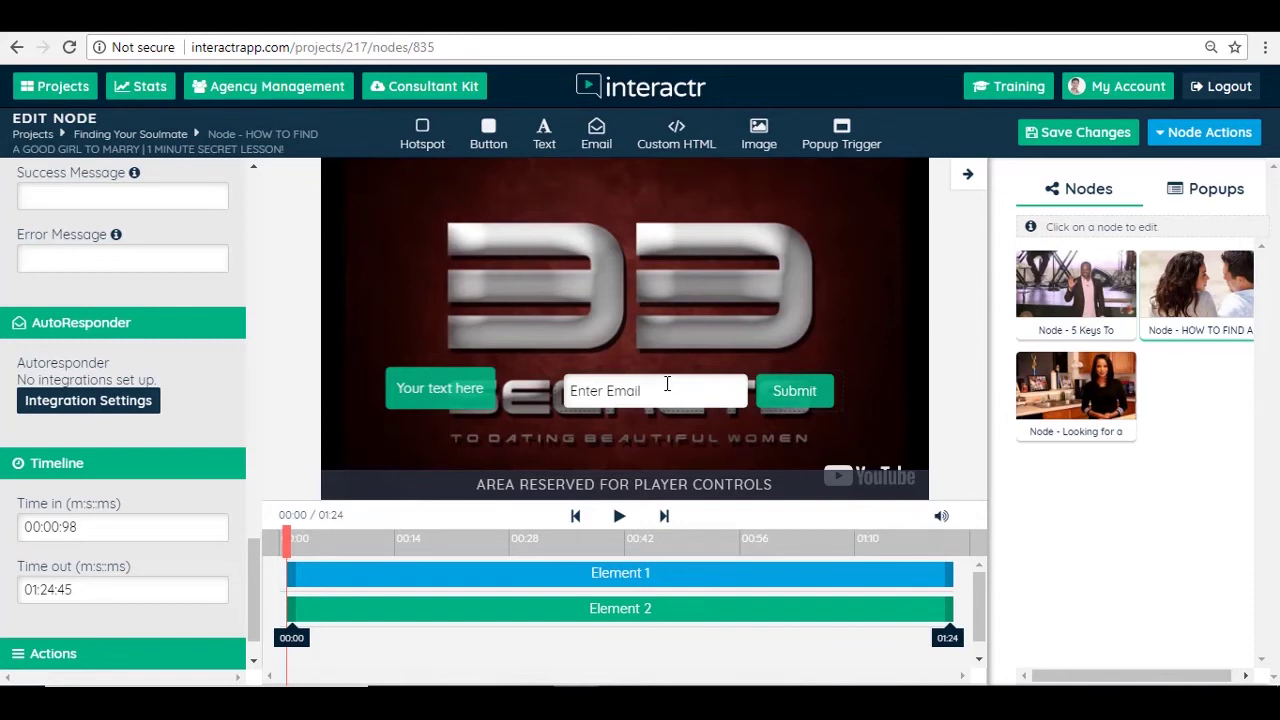
{"action": "left_click_drag", "start_coordinate": [254, 576], "coordinate": [273, 229]}
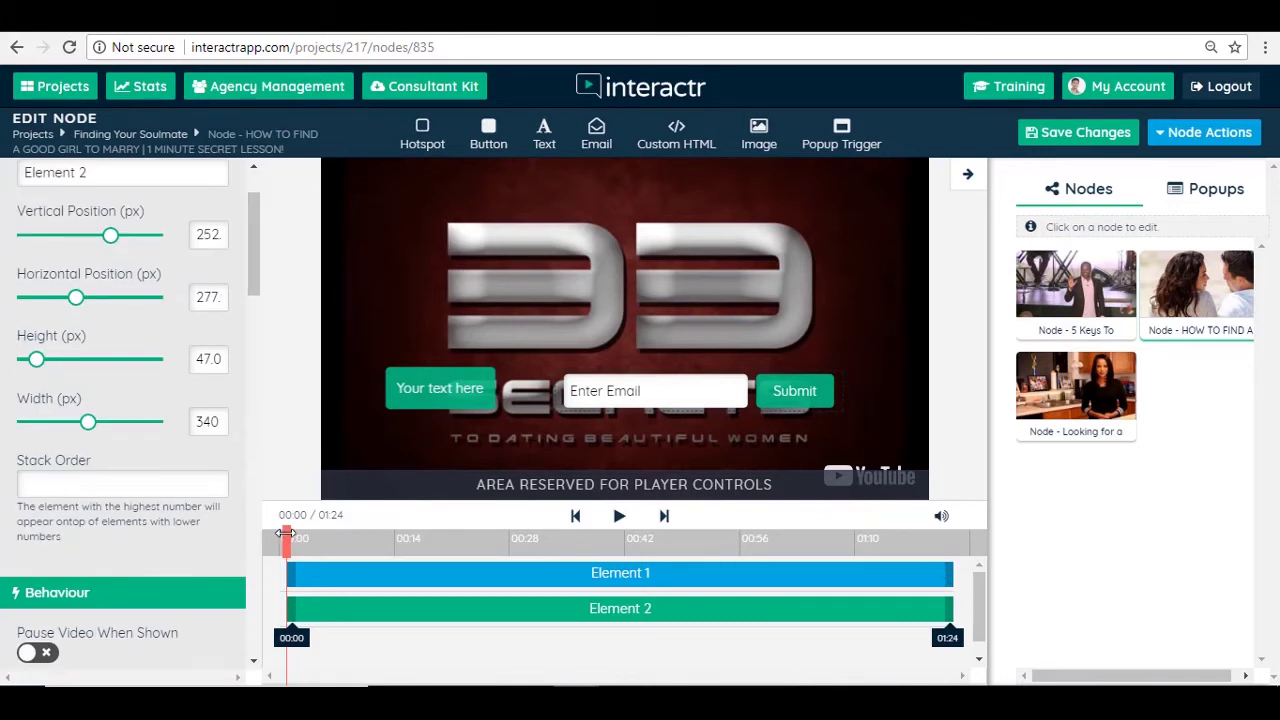
Move the playhead to 00:09 and shorten the time ranges of the button and the email form to end there
{"action": "left_click_drag", "start_coordinate": [285, 536], "coordinate": [352, 538]}
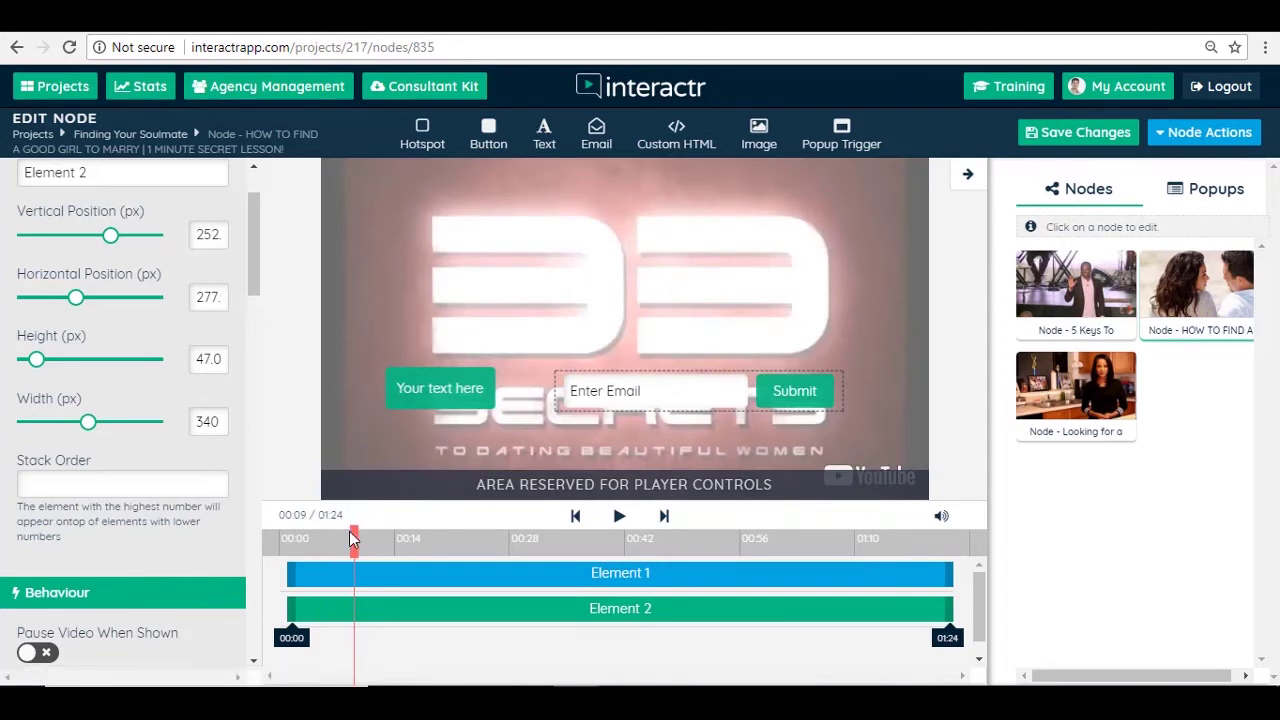
{"action": "left_click", "coordinate": [470, 568]}
{"action": "left_click_drag", "start_coordinate": [509, 573], "coordinate": [350, 565]}
{"action": "left_click_drag", "start_coordinate": [952, 612], "coordinate": [352, 608]}
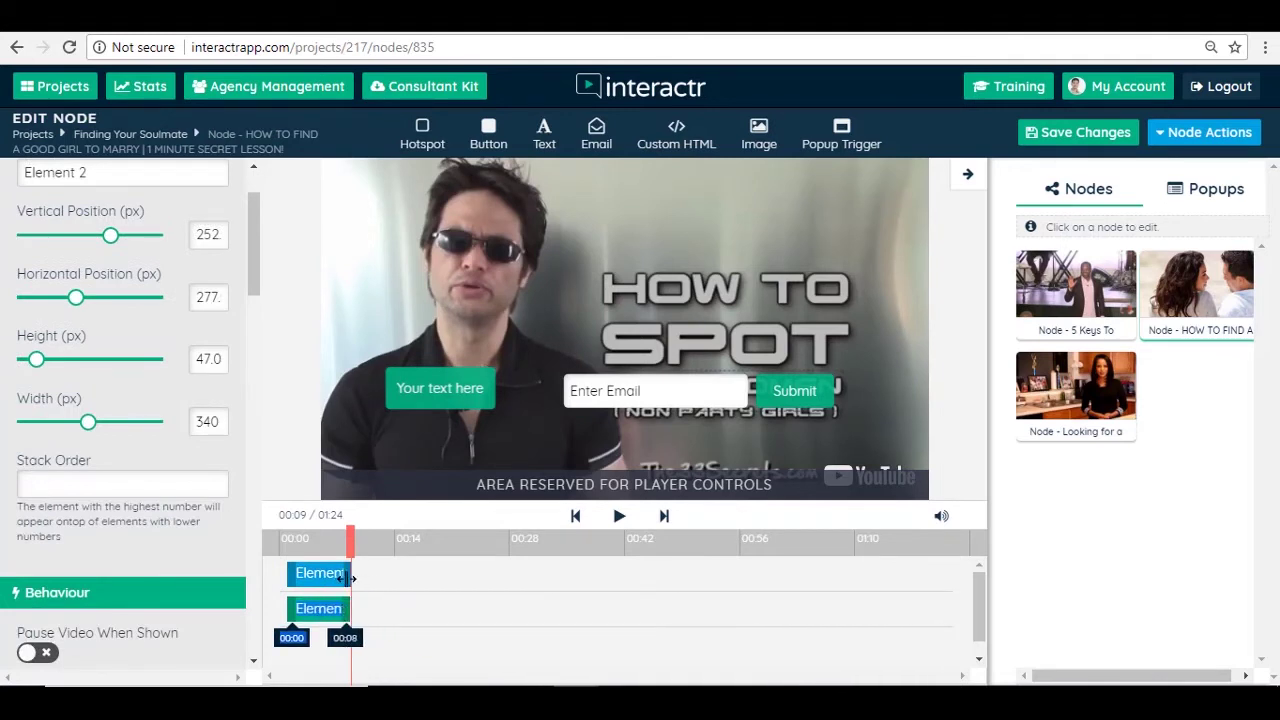
Add a popup trigger to the video starting at about 00:09:66, just after the button and email form end, and create a new popup for it
{"action": "left_click", "coordinate": [356, 541]}
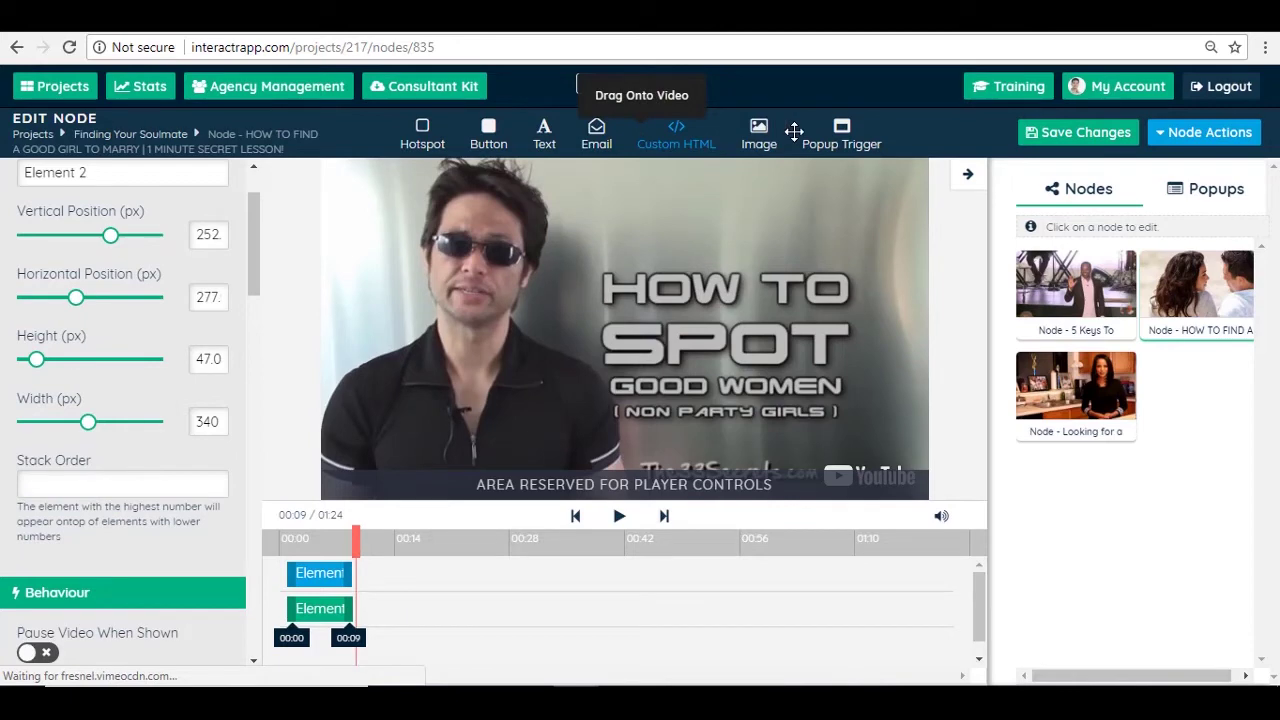
{"action": "left_click_drag", "start_coordinate": [842, 130], "coordinate": [616, 254]}
{"action": "left_click", "coordinate": [196, 250]}
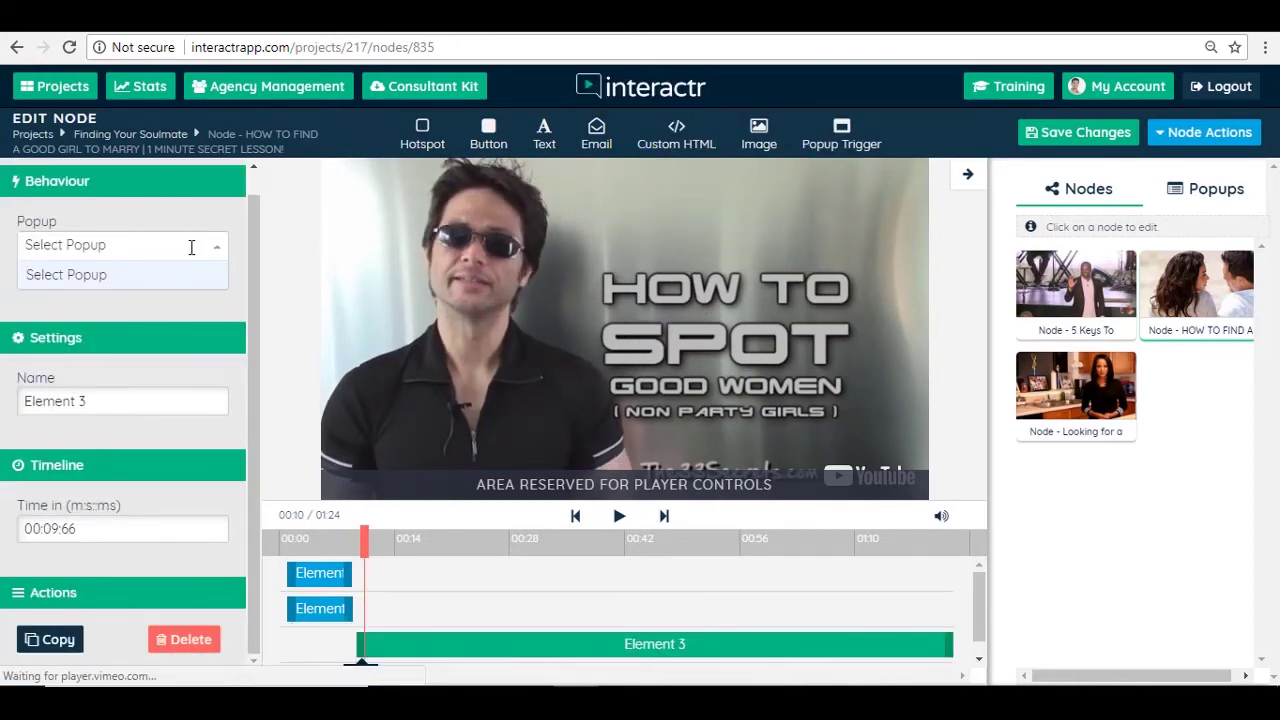
{"action": "left_click", "coordinate": [188, 272]}
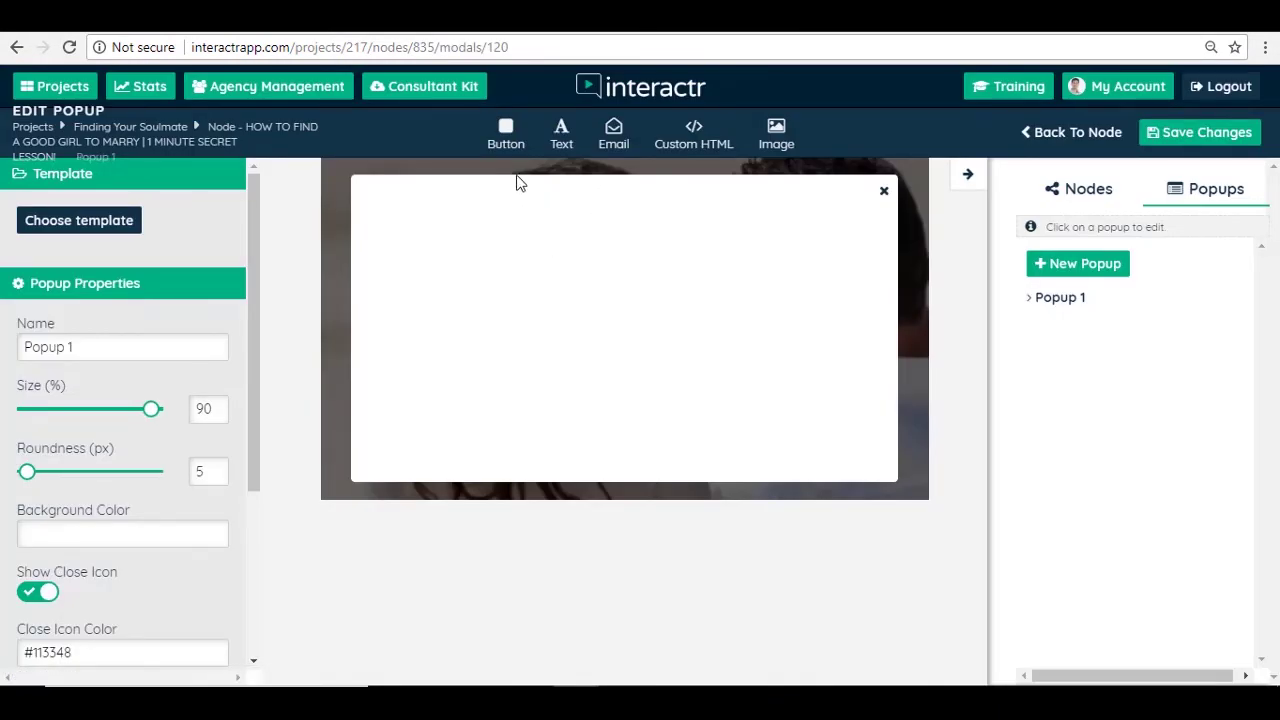
Review the popup templates, apply the Coupon Template to the new popup, and return to the "HOW TO FIND A GOOD GIRL TO MARRY" node
{"action": "left_click", "coordinate": [107, 222]}
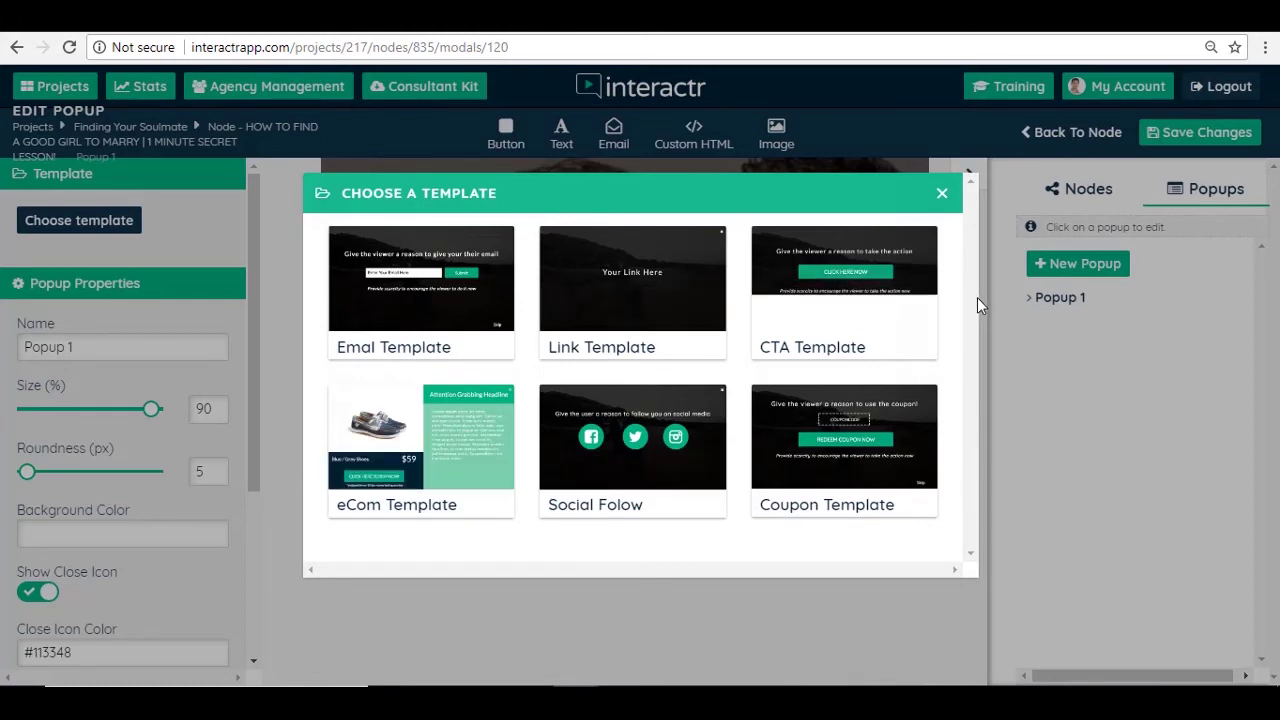
{"action": "mouse_move", "coordinate": [455, 418]}
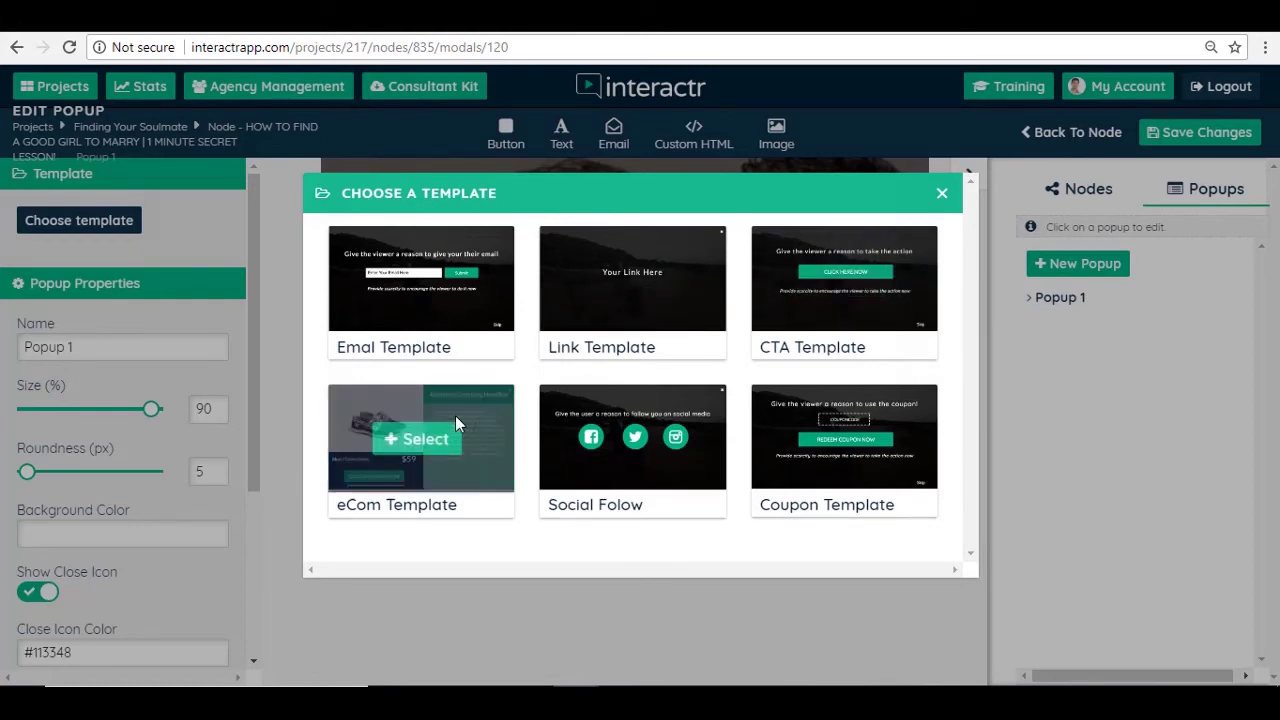
{"action": "mouse_move", "coordinate": [432, 300]}
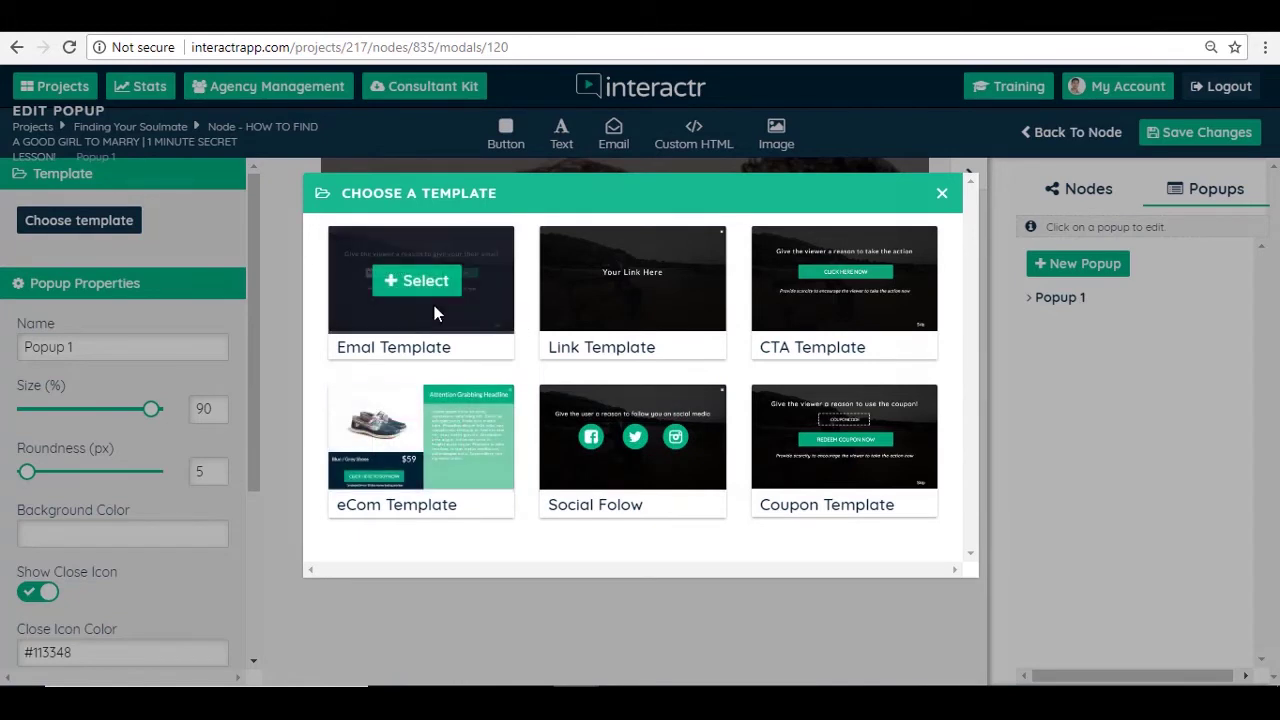
{"action": "mouse_move", "coordinate": [897, 313]}
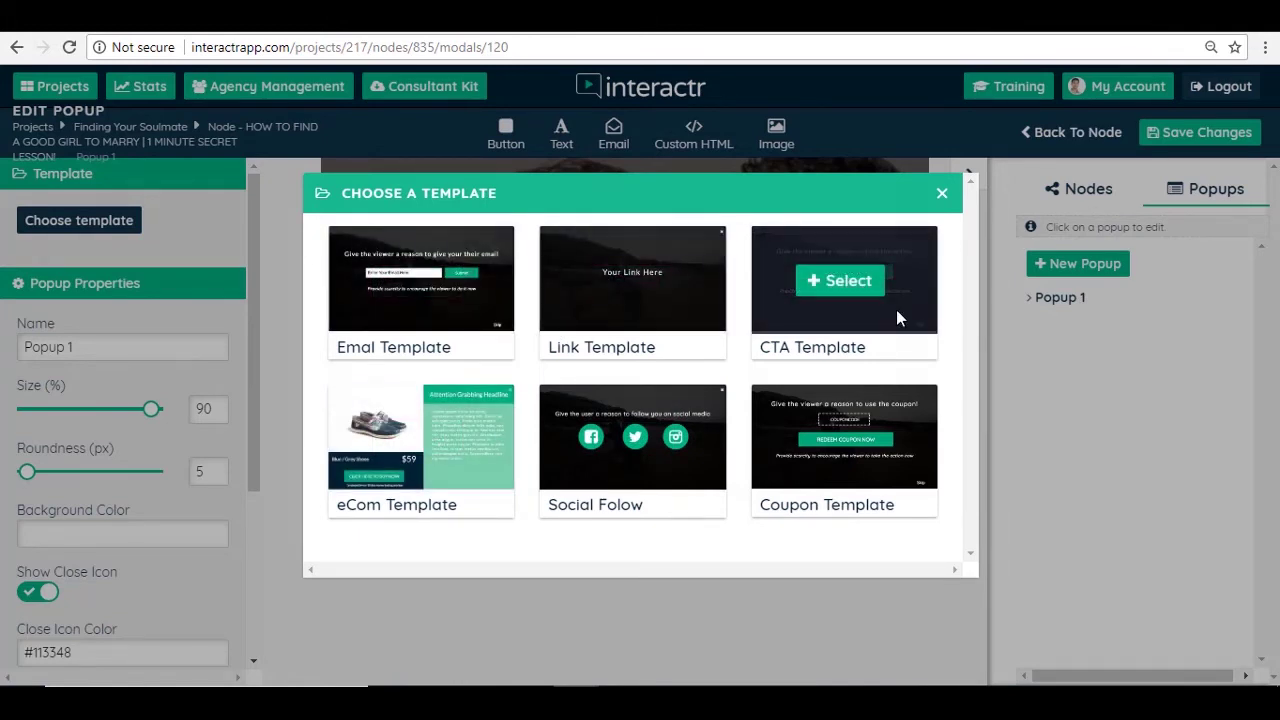
{"action": "mouse_move", "coordinate": [662, 488]}
{"action": "mouse_move", "coordinate": [846, 500]}
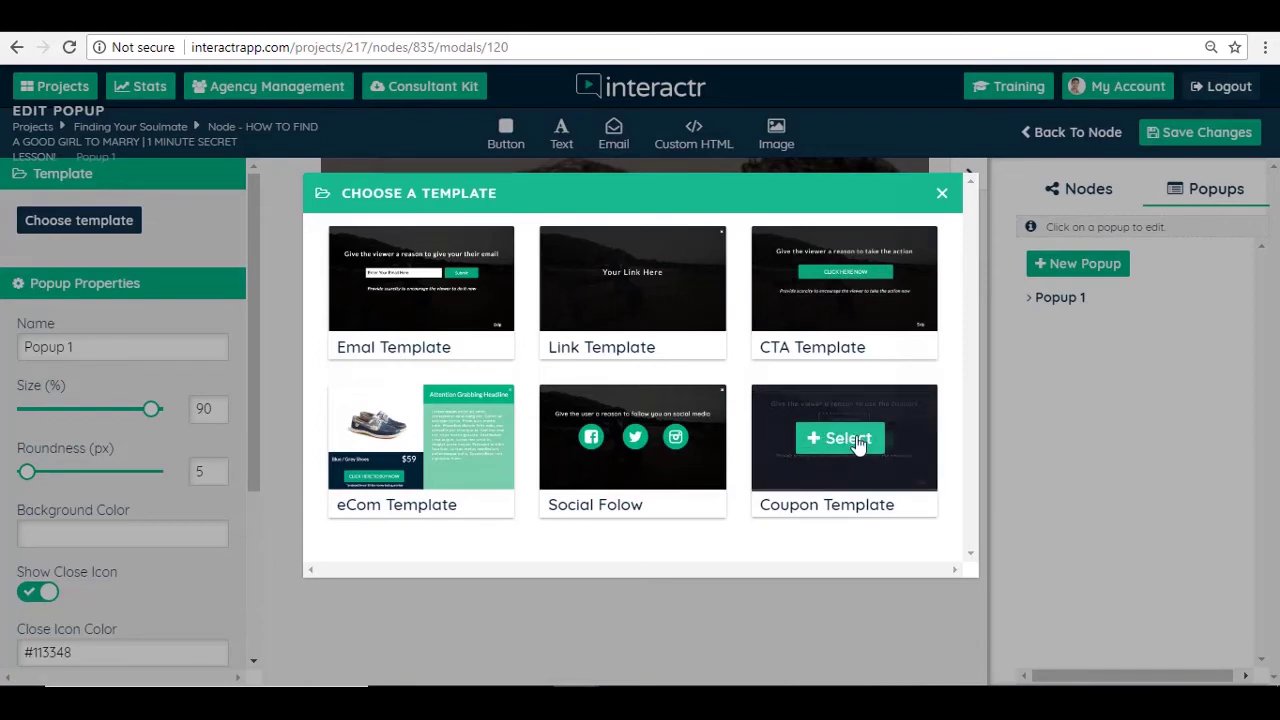
{"action": "left_click", "coordinate": [849, 437]}
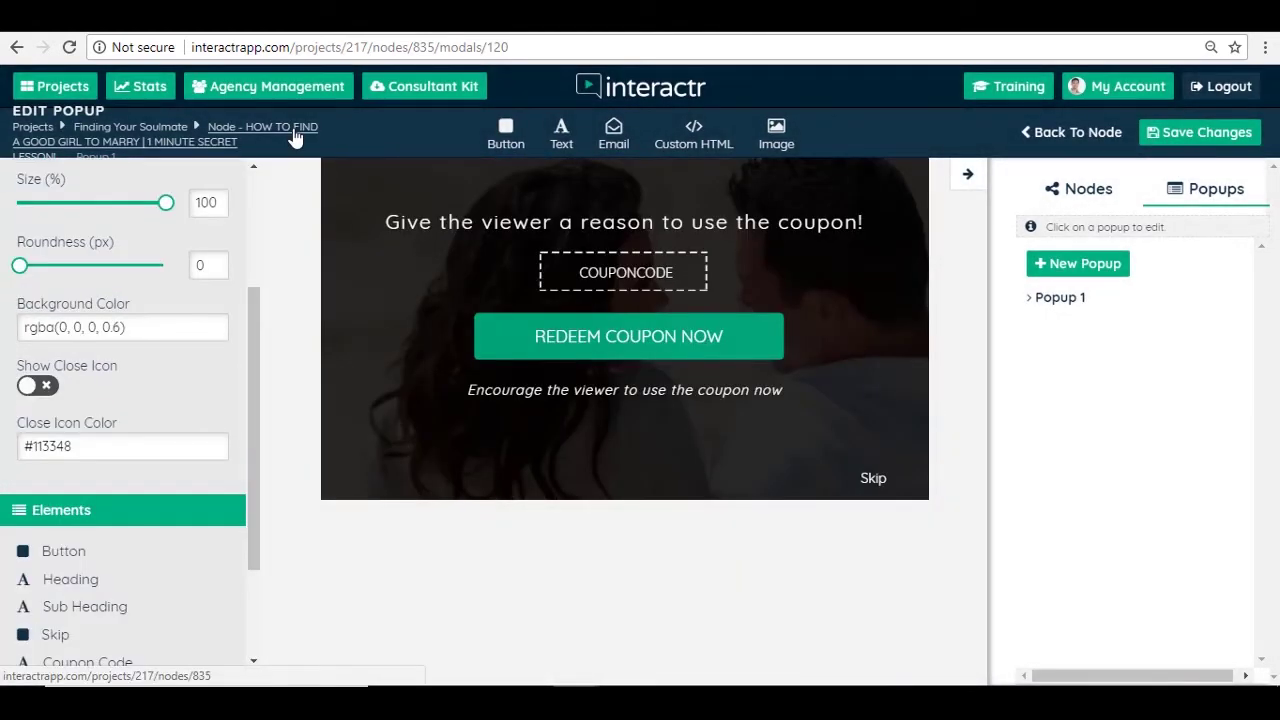
{"action": "left_click", "coordinate": [295, 133]}
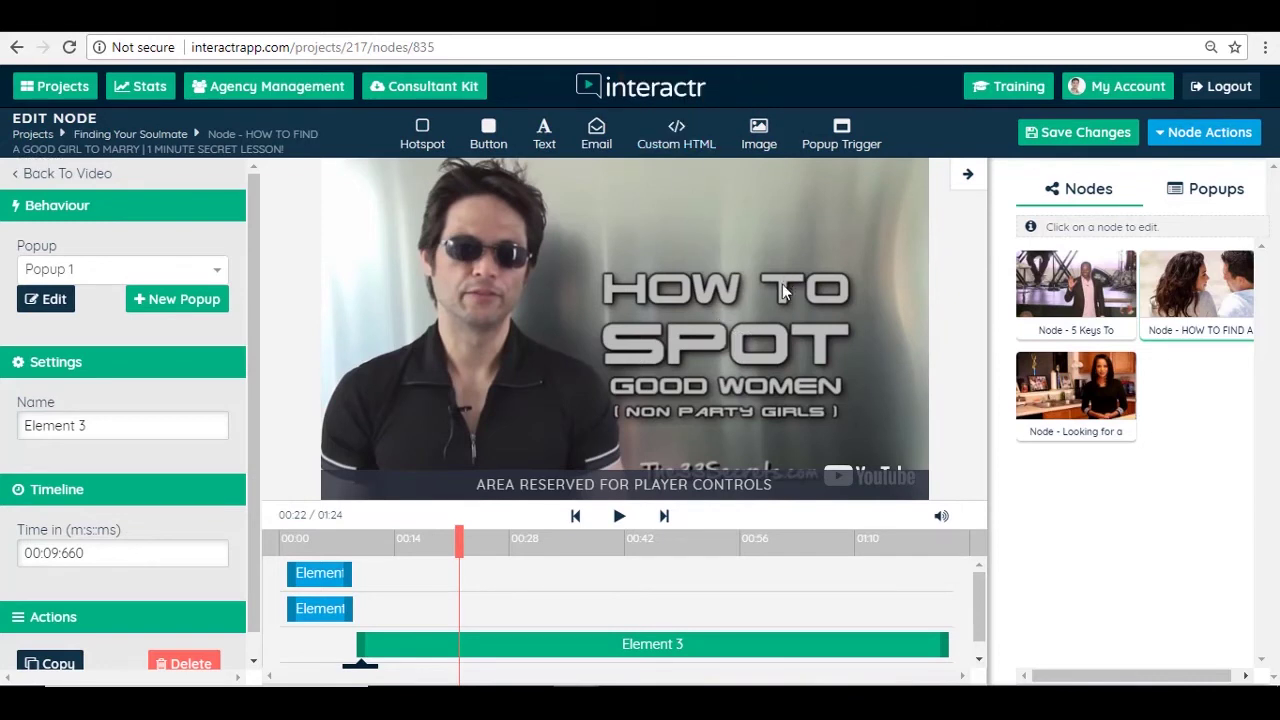
Try a custom HTML element on the video at about 102 px vertical and 447 px horizontal, and delete it after reviewing its settings
{"action": "left_click_drag", "start_coordinate": [782, 283], "coordinate": [782, 283]}
{"action": "scroll", "coordinate": [40, 588], "scroll_direction": "down", "scroll_amount": 1}
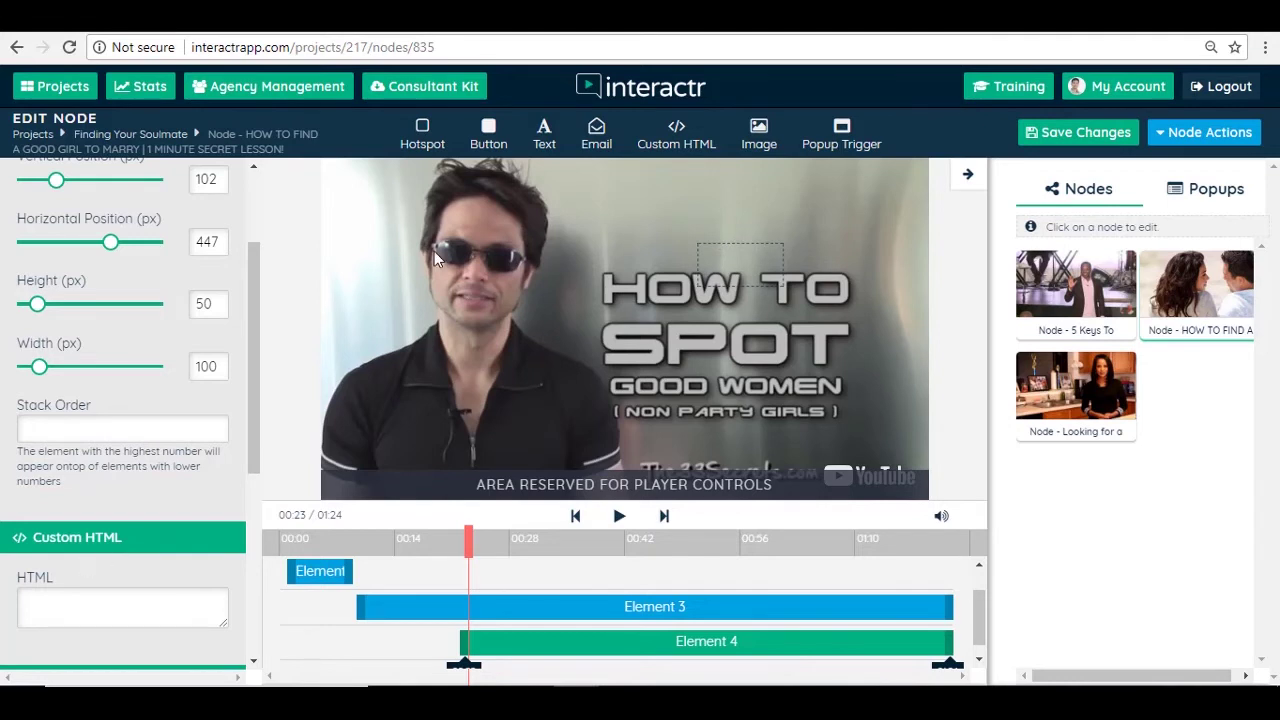
{"action": "left_click", "coordinate": [510, 658]}
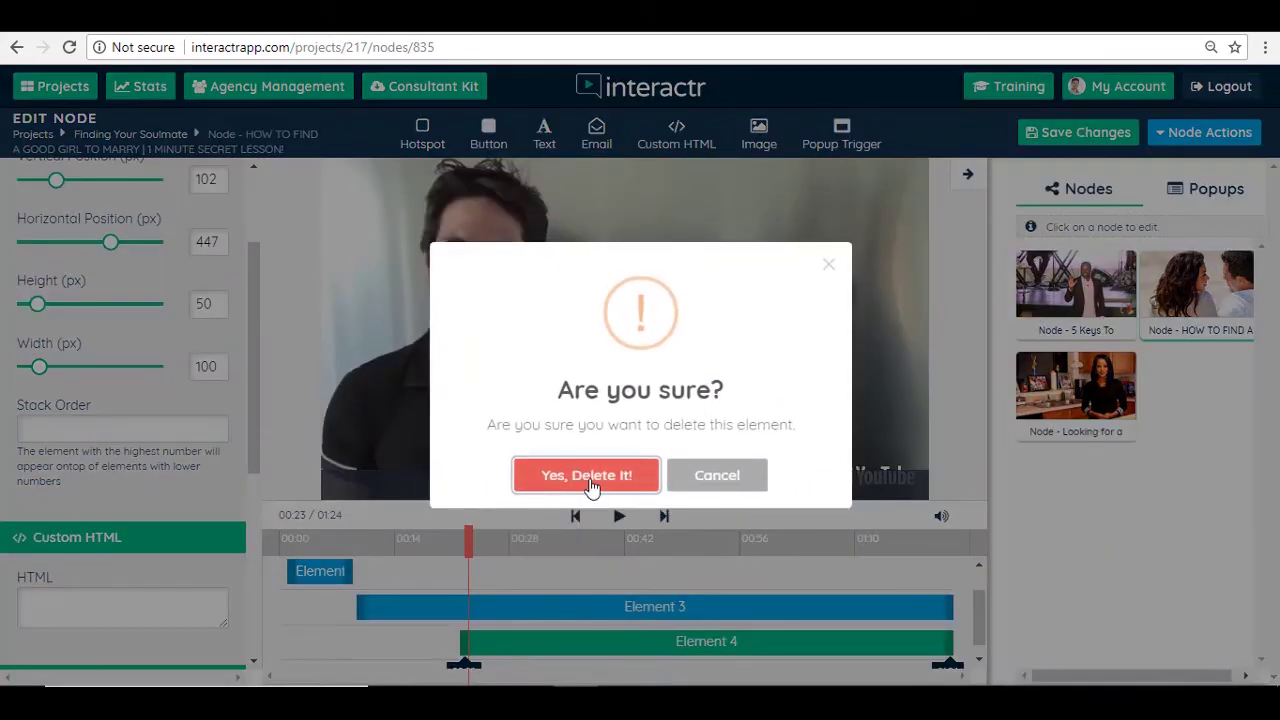
{"action": "left_click", "coordinate": [588, 480]}
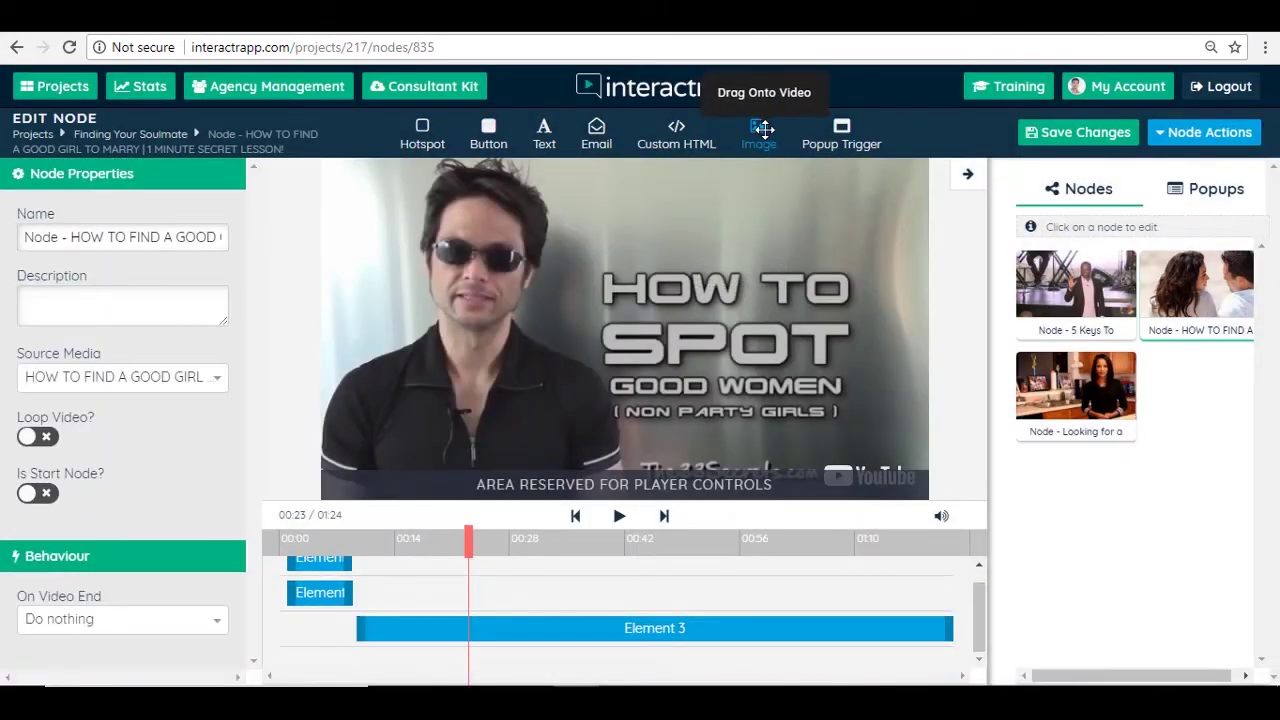
Place an image element on the video at about 108 px vertical and 403 px horizontal, and check the option to upload a local file
{"action": "left_click_drag", "start_coordinate": [763, 128], "coordinate": [661, 250]}
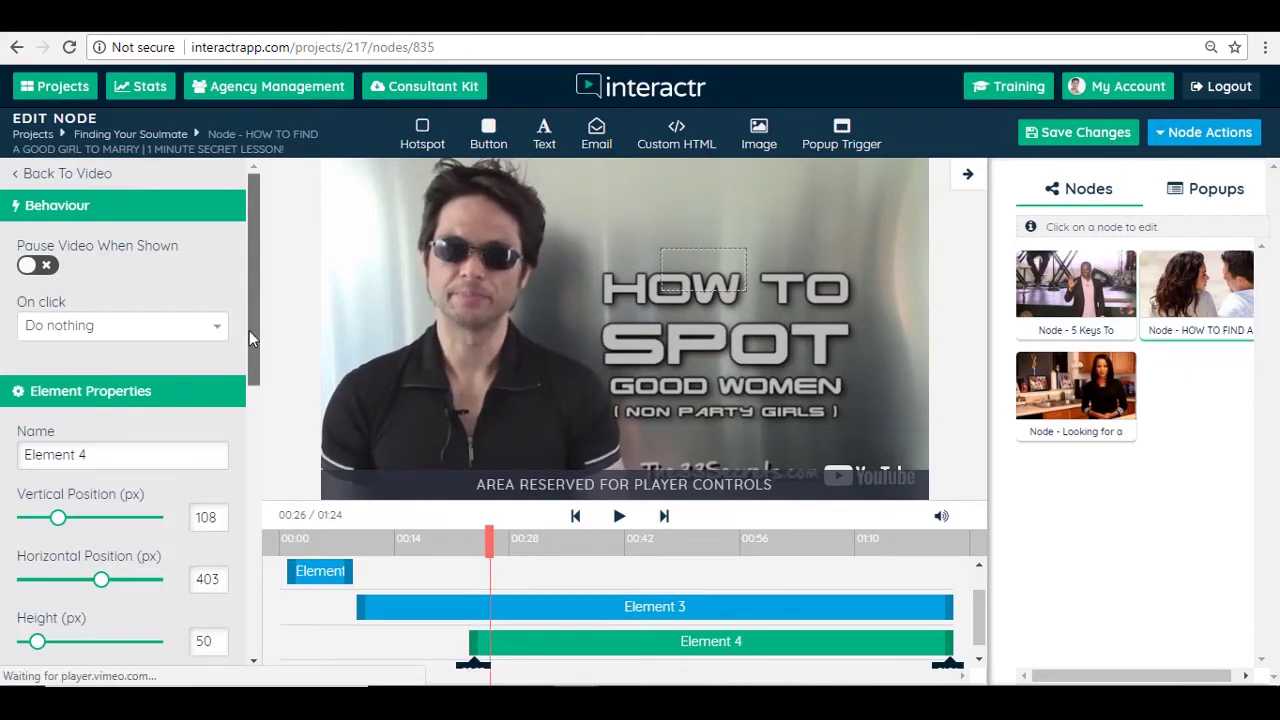
{"action": "scroll", "coordinate": [232, 394], "scroll_direction": "down", "scroll_amount": 2}
{"action": "scroll", "coordinate": [232, 394], "scroll_direction": "down", "scroll_amount": 3}
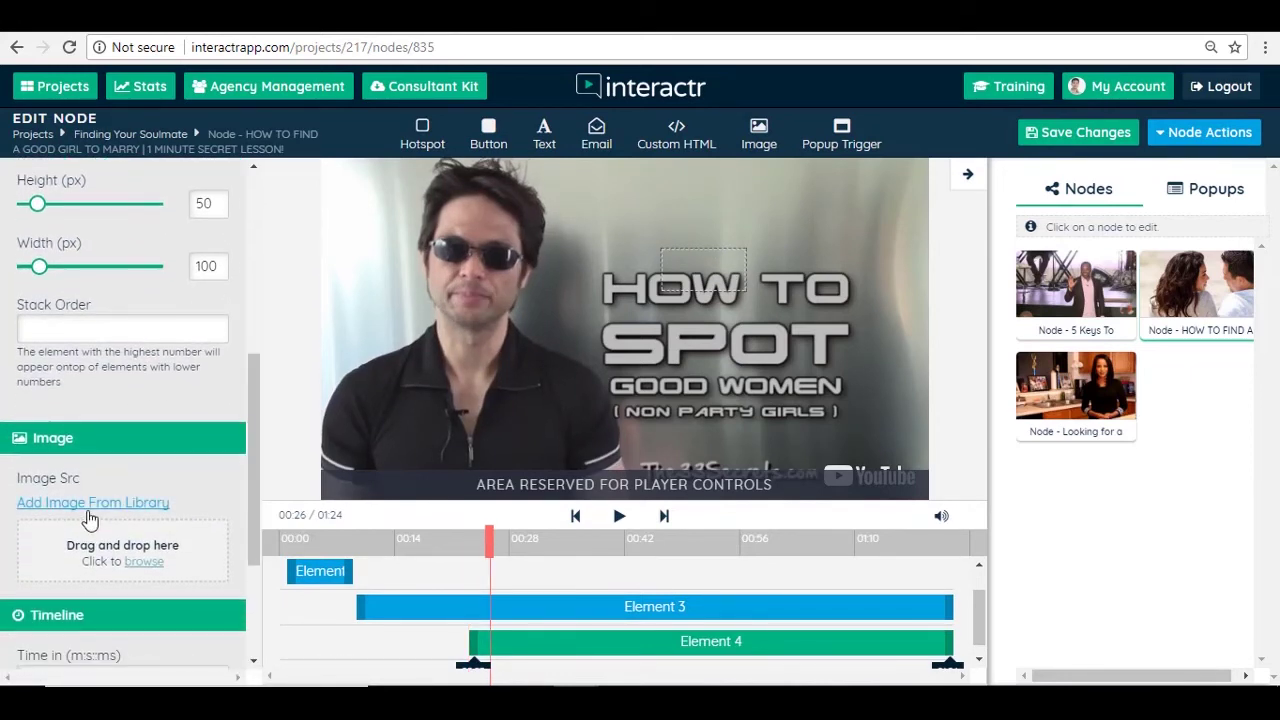
{"action": "scroll", "coordinate": [125, 500], "scroll_direction": "down", "scroll_amount": 1}
{"action": "left_click", "coordinate": [142, 478]}
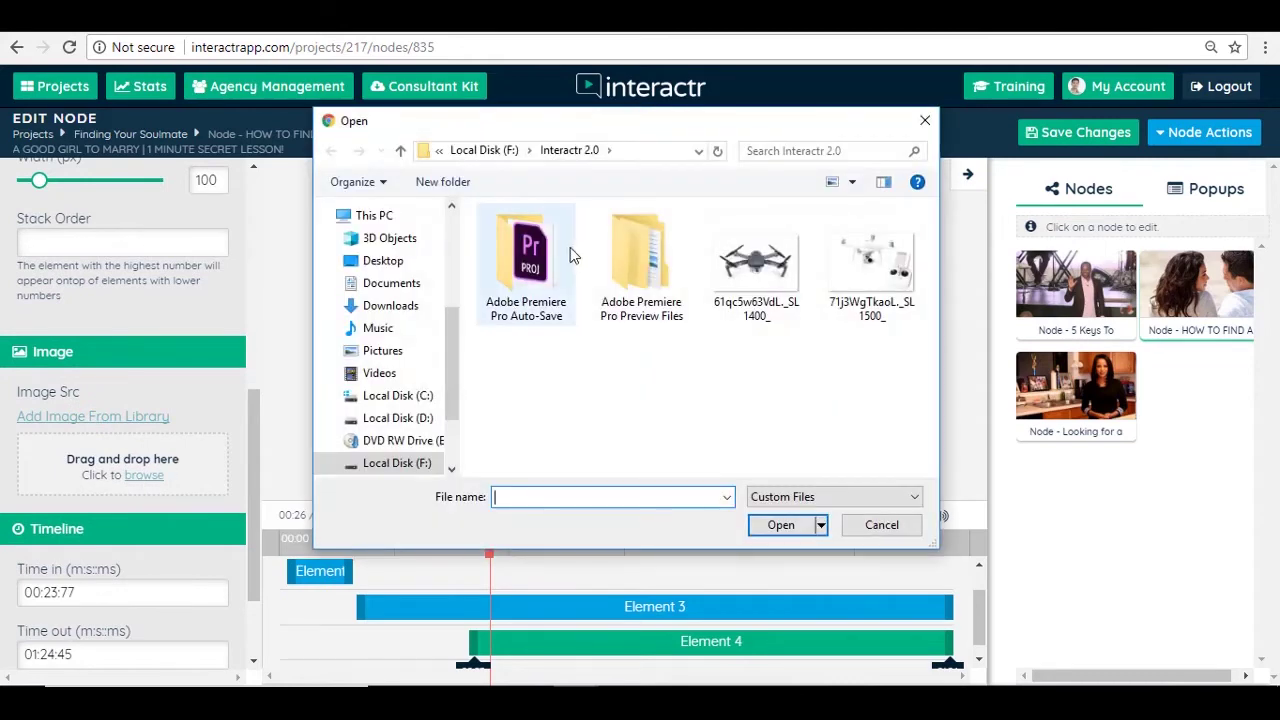
{"action": "left_click", "coordinate": [924, 120]}
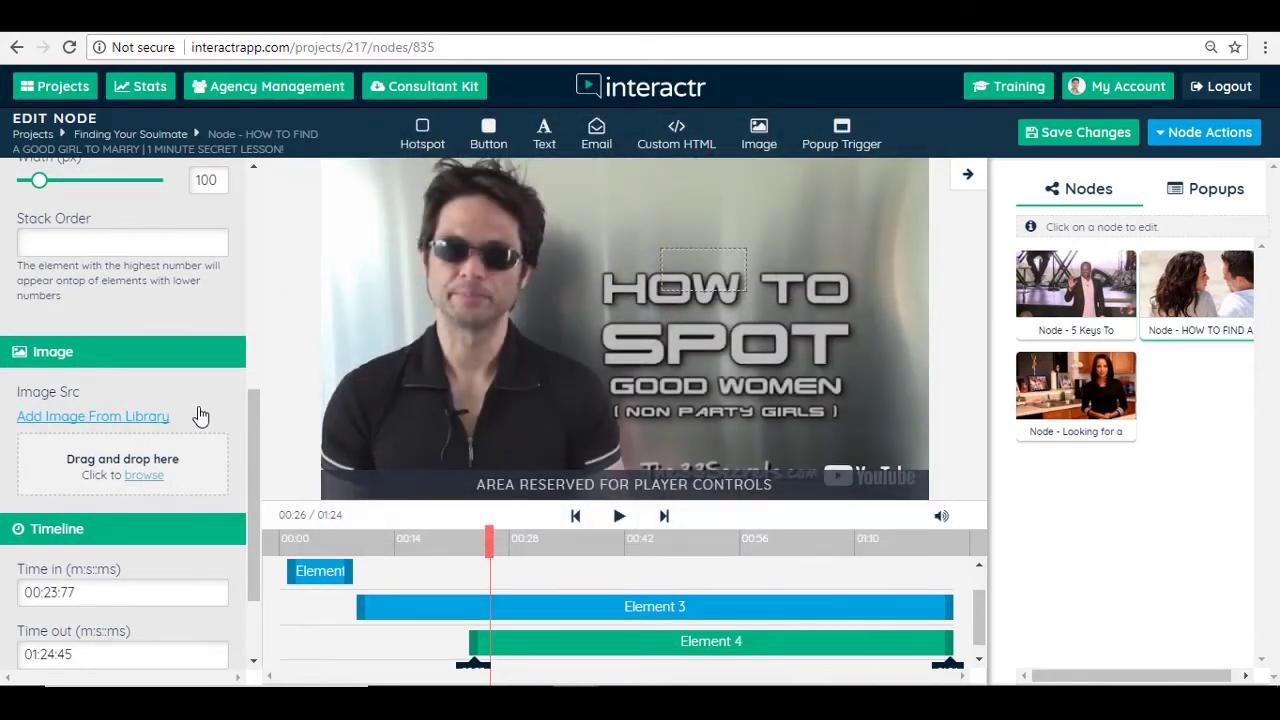
Browse the image library, including its additional images, and use the Businessman picture for the image element
{"action": "left_click", "coordinate": [107, 418]}
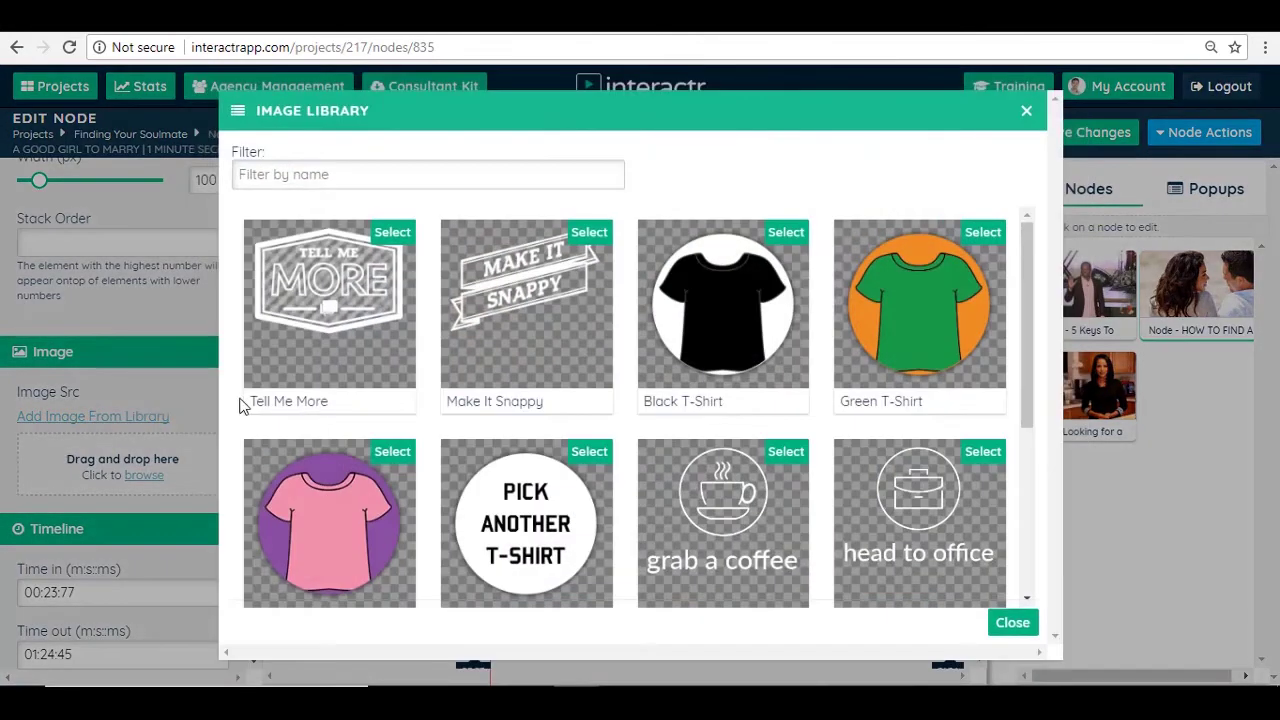
{"action": "left_click_drag", "start_coordinate": [1027, 247], "coordinate": [1036, 437]}
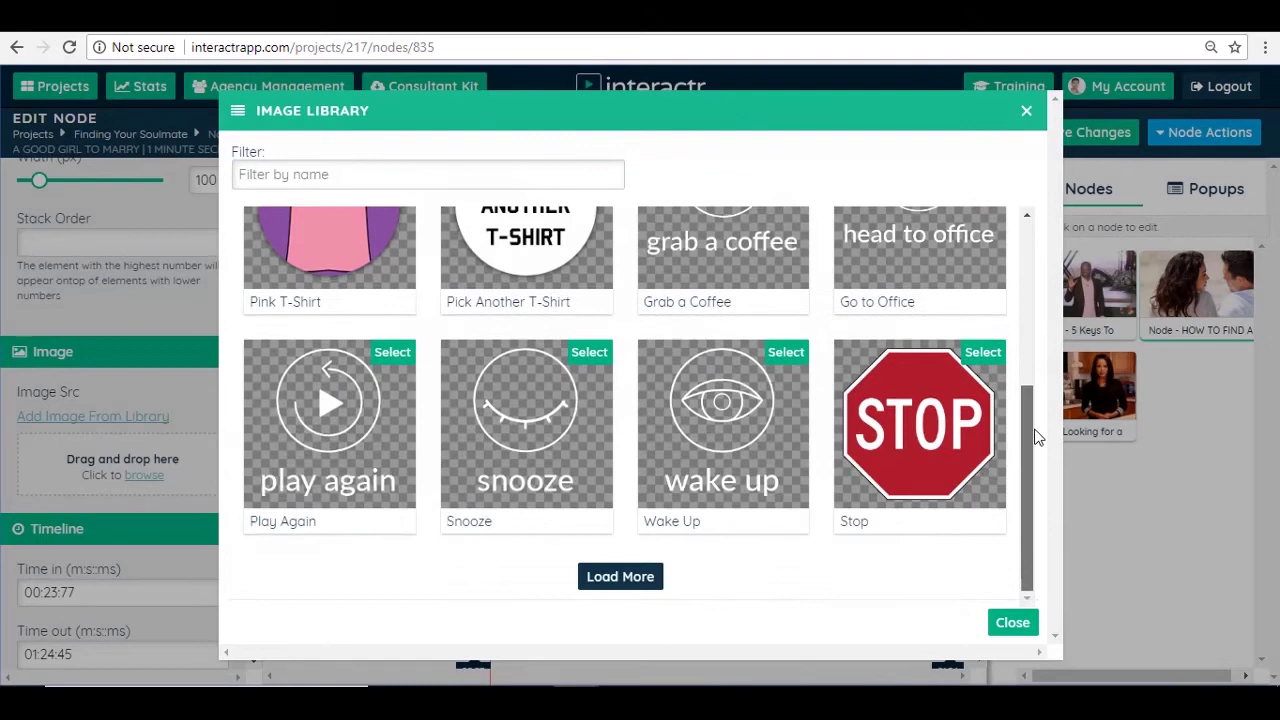
{"action": "left_click", "coordinate": [620, 576]}
{"action": "left_click_drag", "start_coordinate": [1027, 325], "coordinate": [1051, 214]}
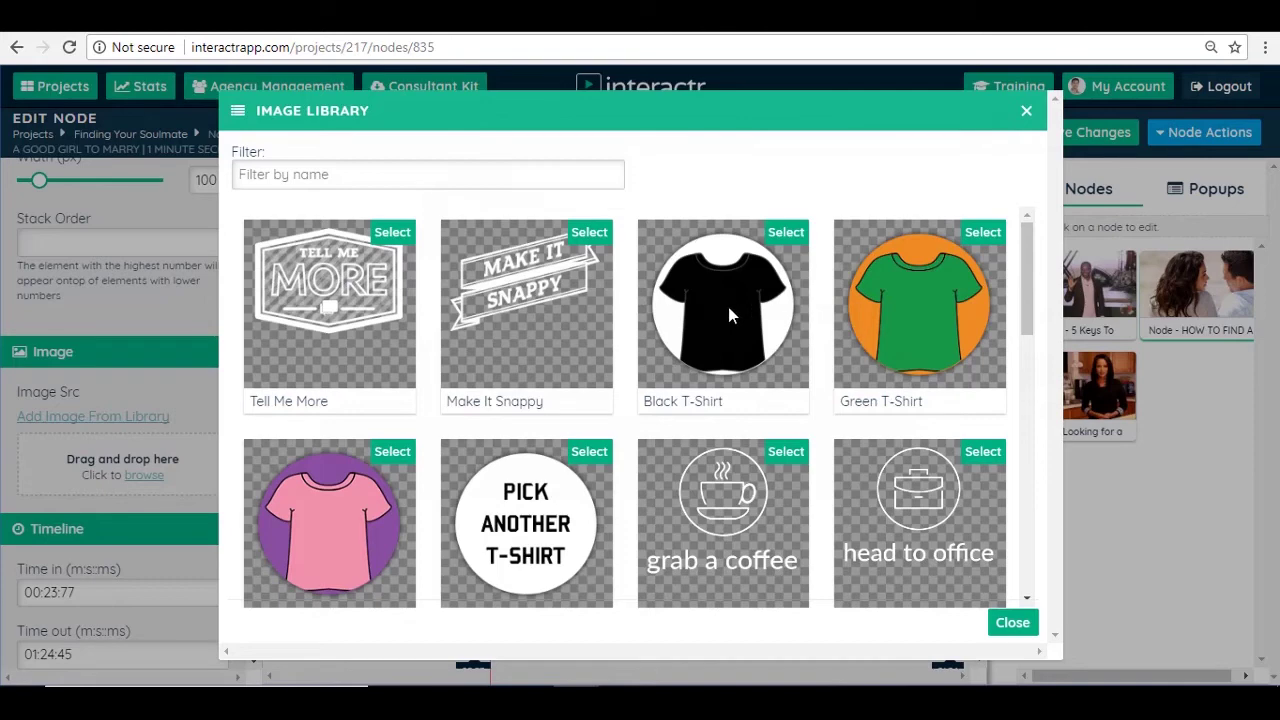
{"action": "left_click_drag", "start_coordinate": [1021, 316], "coordinate": [1034, 434]}
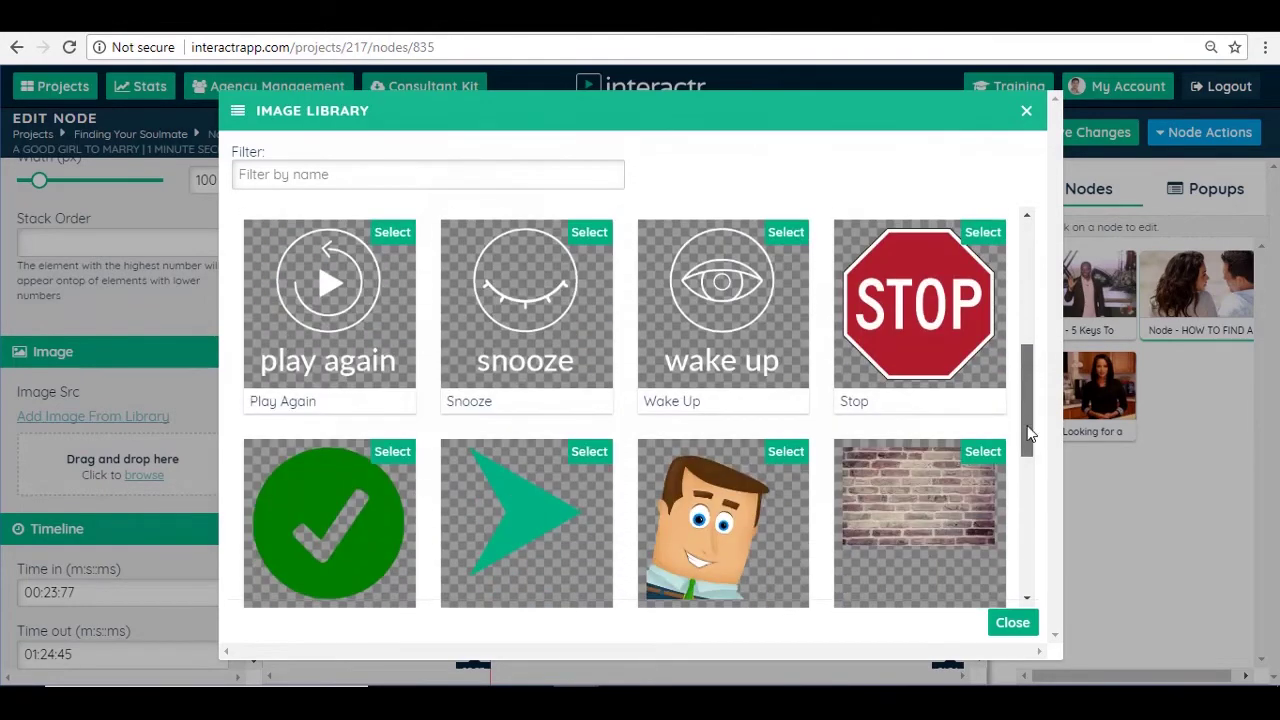
{"action": "left_click_drag", "start_coordinate": [1035, 372], "coordinate": [1036, 430]}
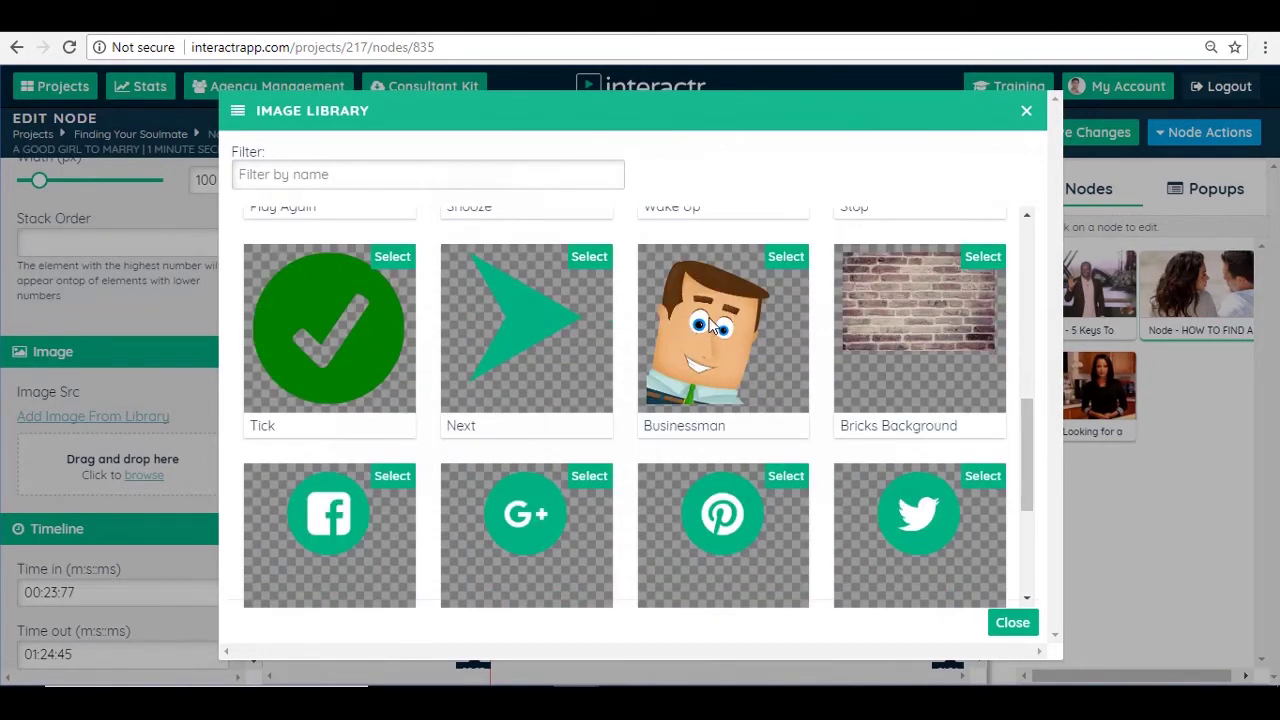
{"action": "left_click", "coordinate": [790, 257]}
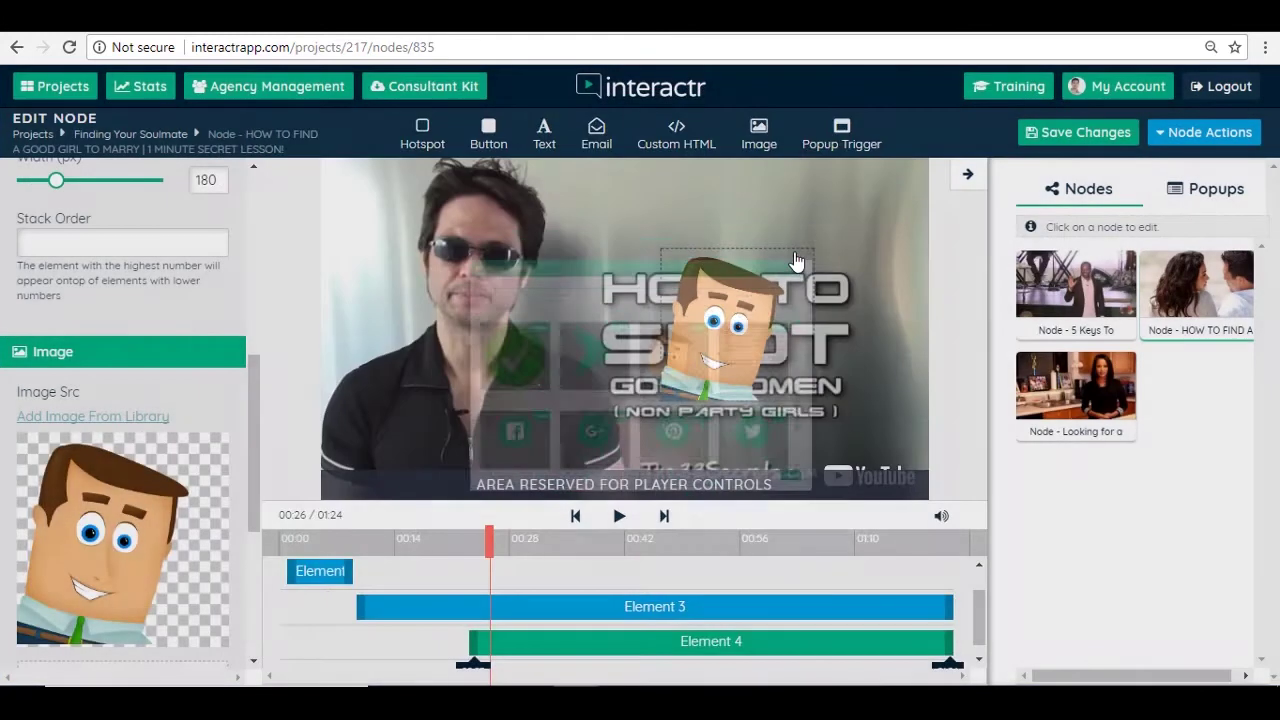
Shrink the Businessman image to about 112 by 110 px and move it to about 14 px vertical and 338 px horizontal
{"action": "left_click_drag", "start_coordinate": [738, 305], "coordinate": [776, 222]}
{"action": "left_click_drag", "start_coordinate": [704, 316], "coordinate": [647, 225]}
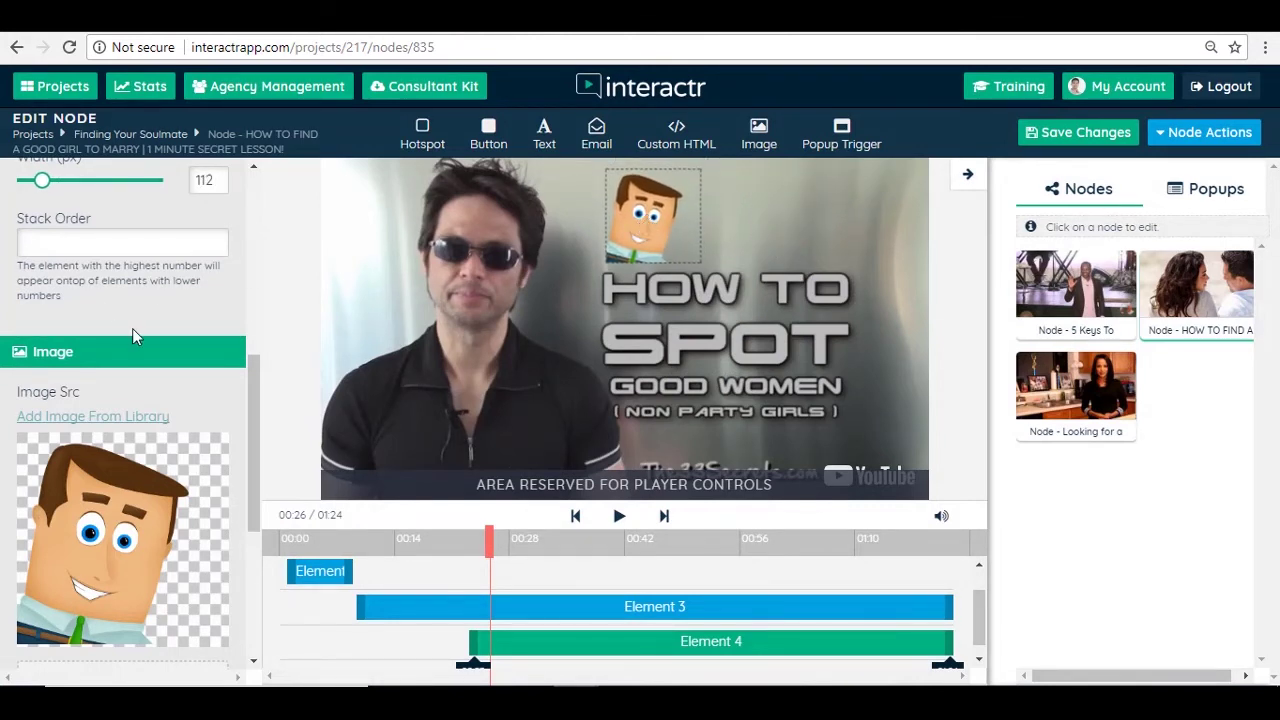
{"action": "left_click_drag", "start_coordinate": [252, 408], "coordinate": [254, 530]}
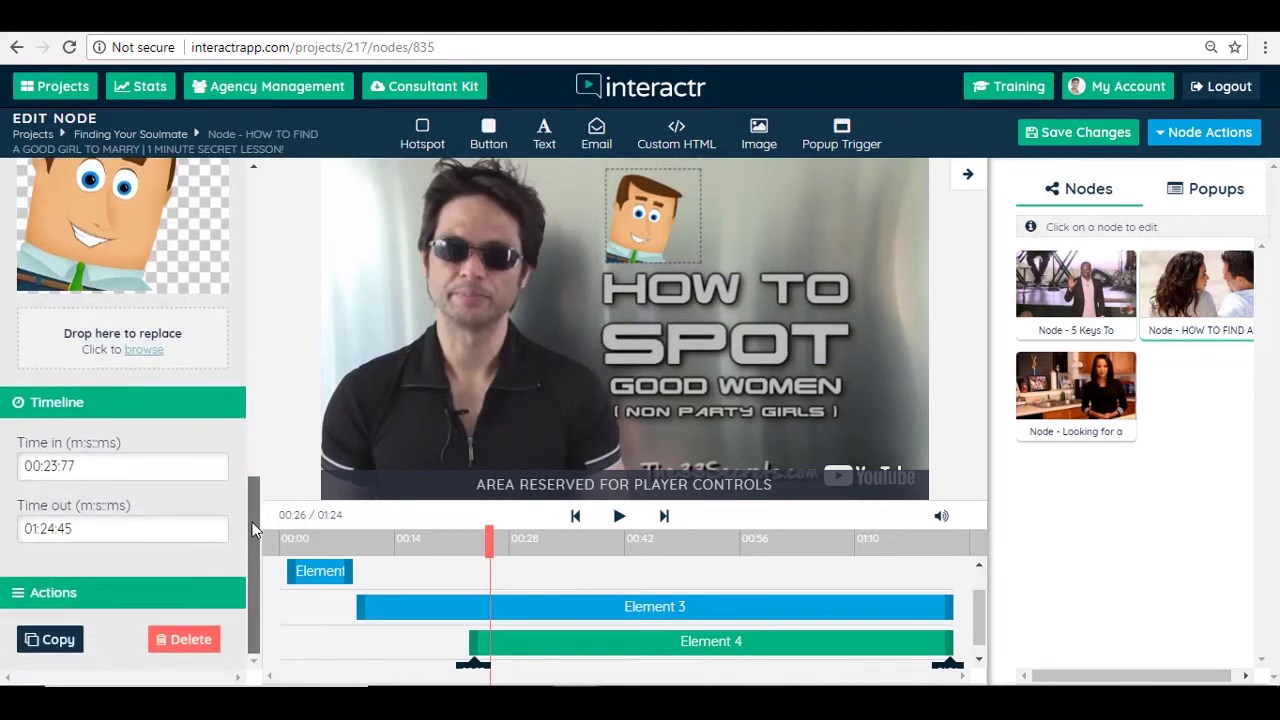
{"action": "scroll", "coordinate": [260, 557], "scroll_direction": "up", "scroll_amount": 10}
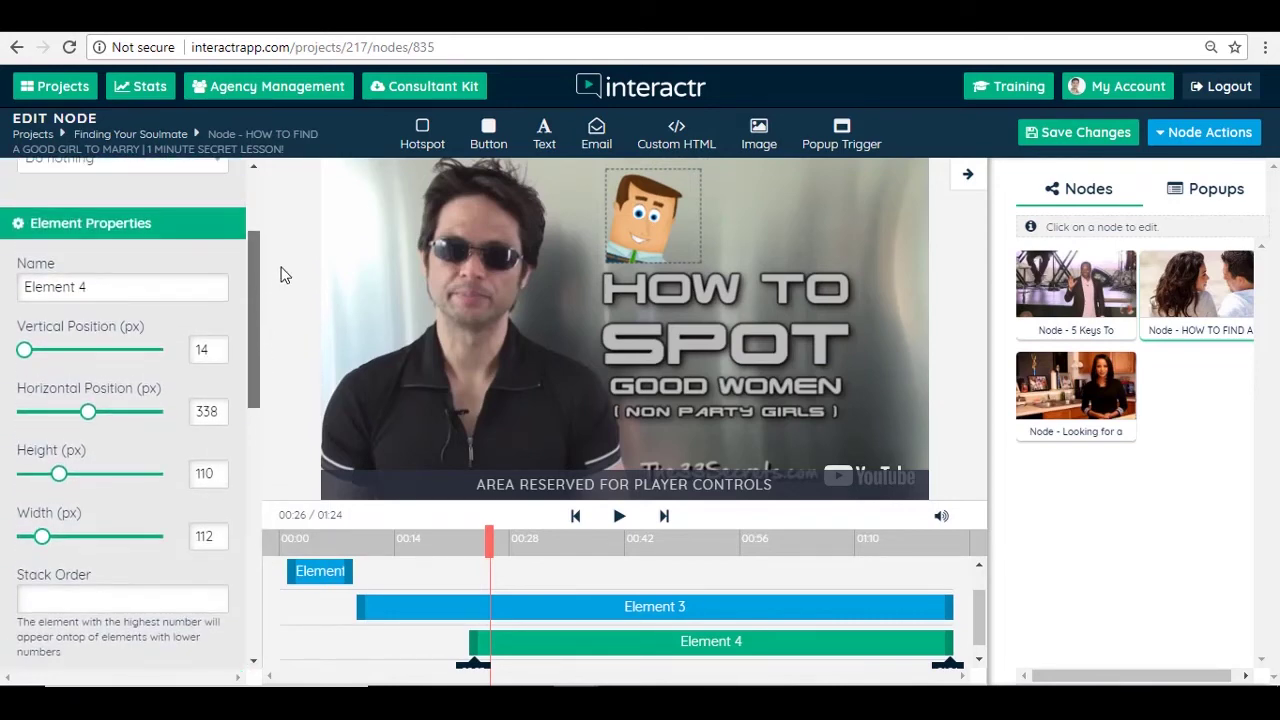
Look at the Play Node click action and its node choices, and set the Businessman image's click action to Open Url
{"action": "left_click", "coordinate": [175, 279]}
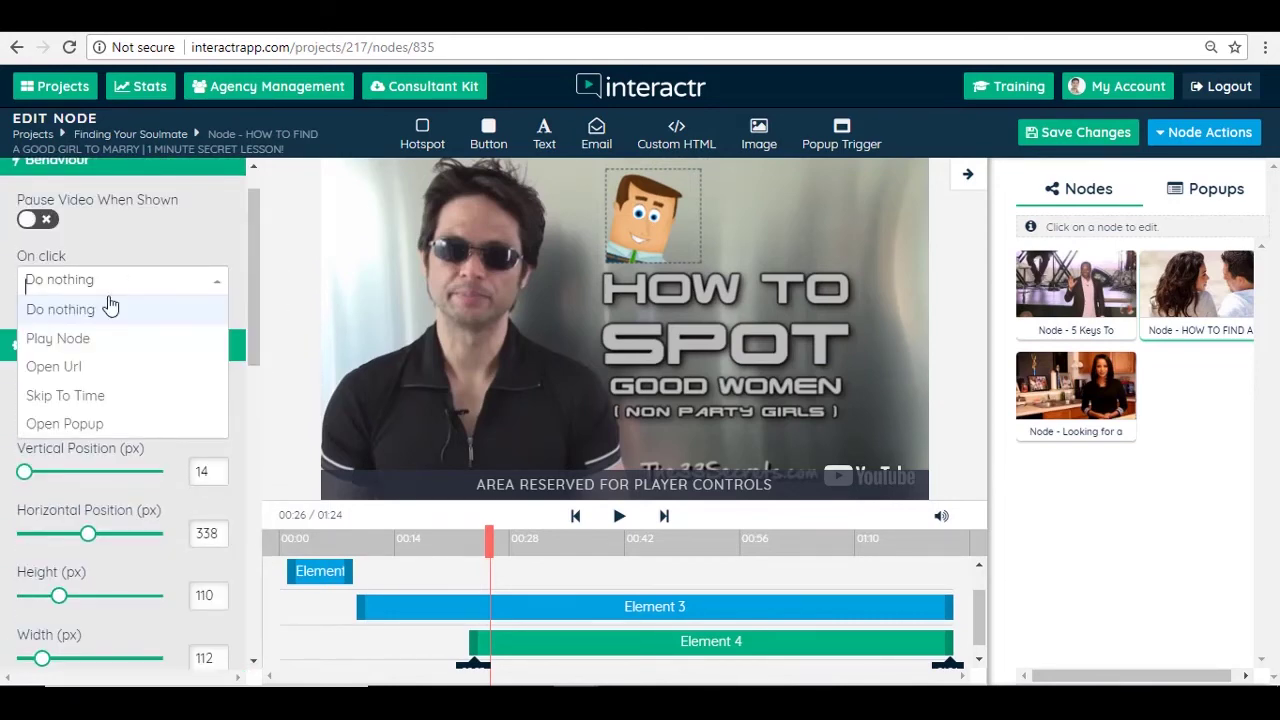
{"action": "left_click", "coordinate": [58, 339]}
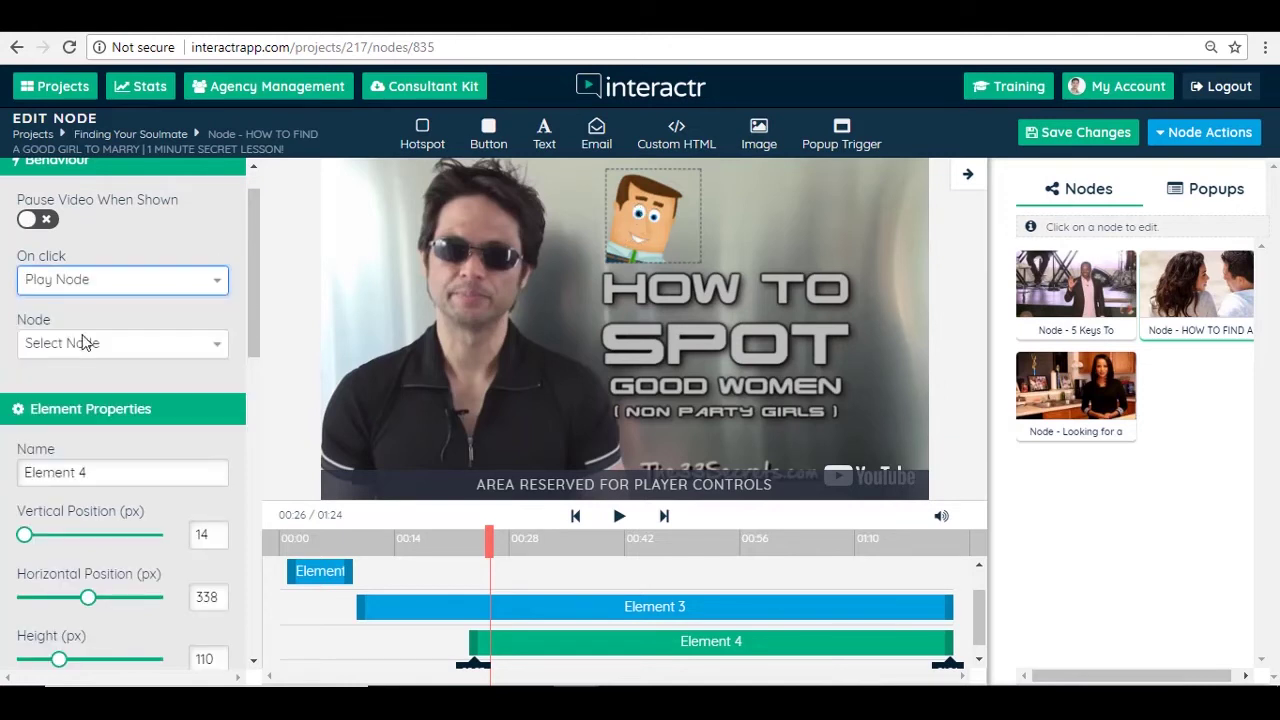
{"action": "left_click", "coordinate": [107, 349]}
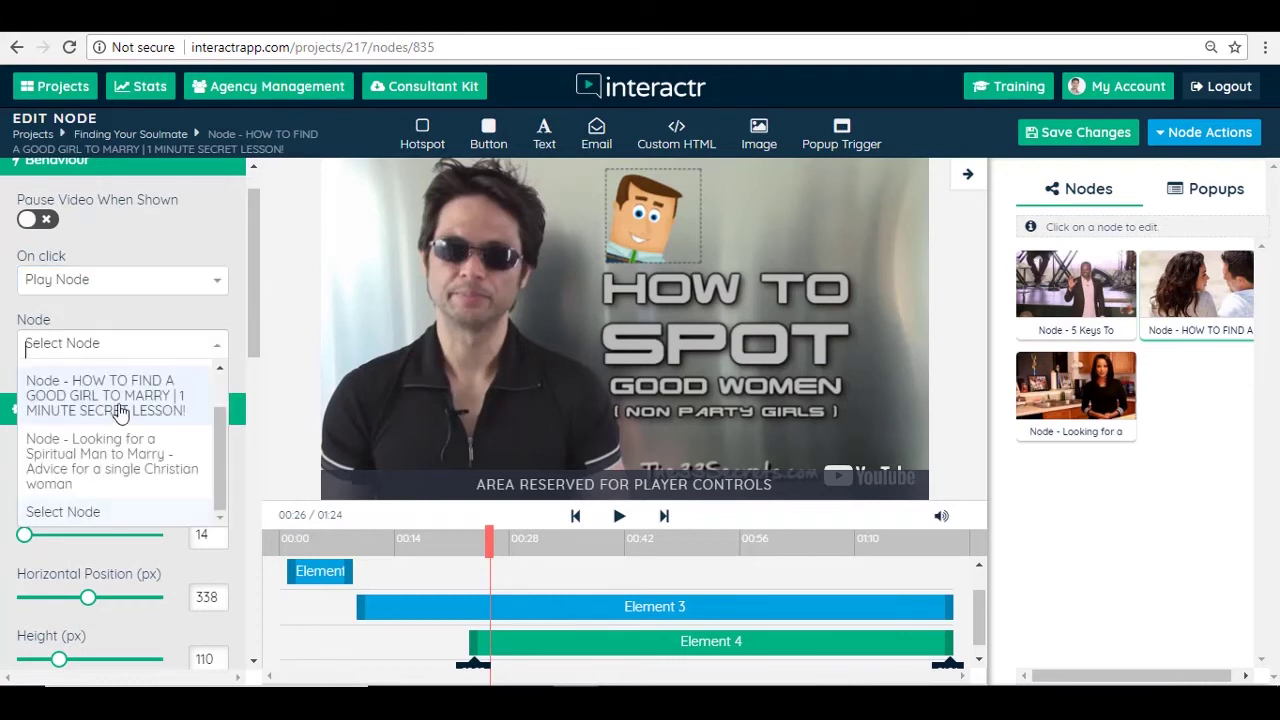
{"action": "left_click", "coordinate": [168, 340]}
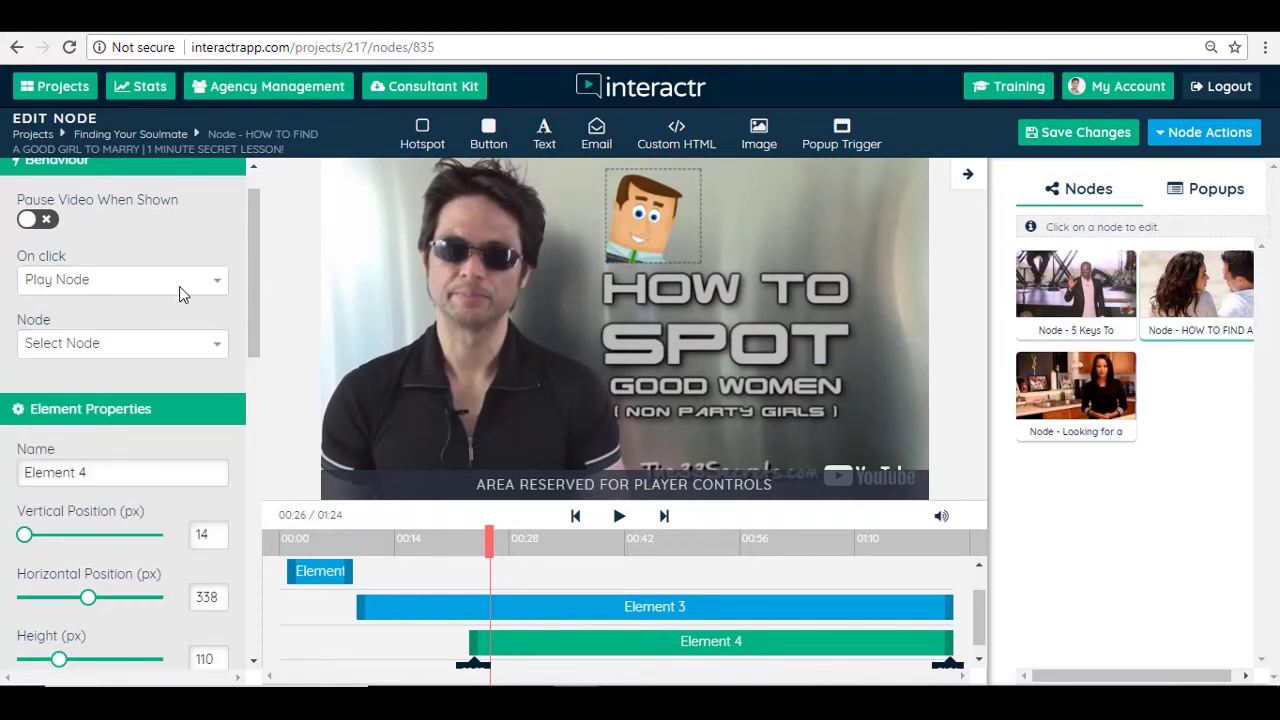
{"action": "left_click", "coordinate": [182, 283]}
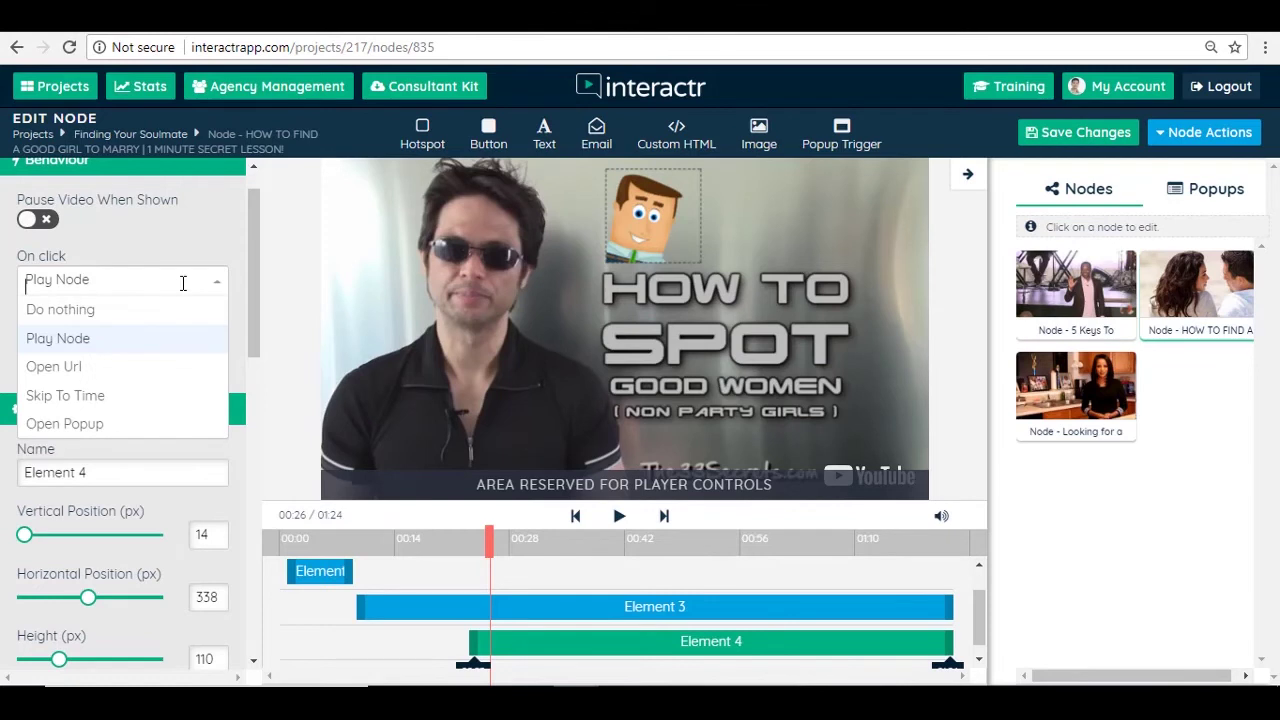
{"action": "left_click", "coordinate": [64, 367]}
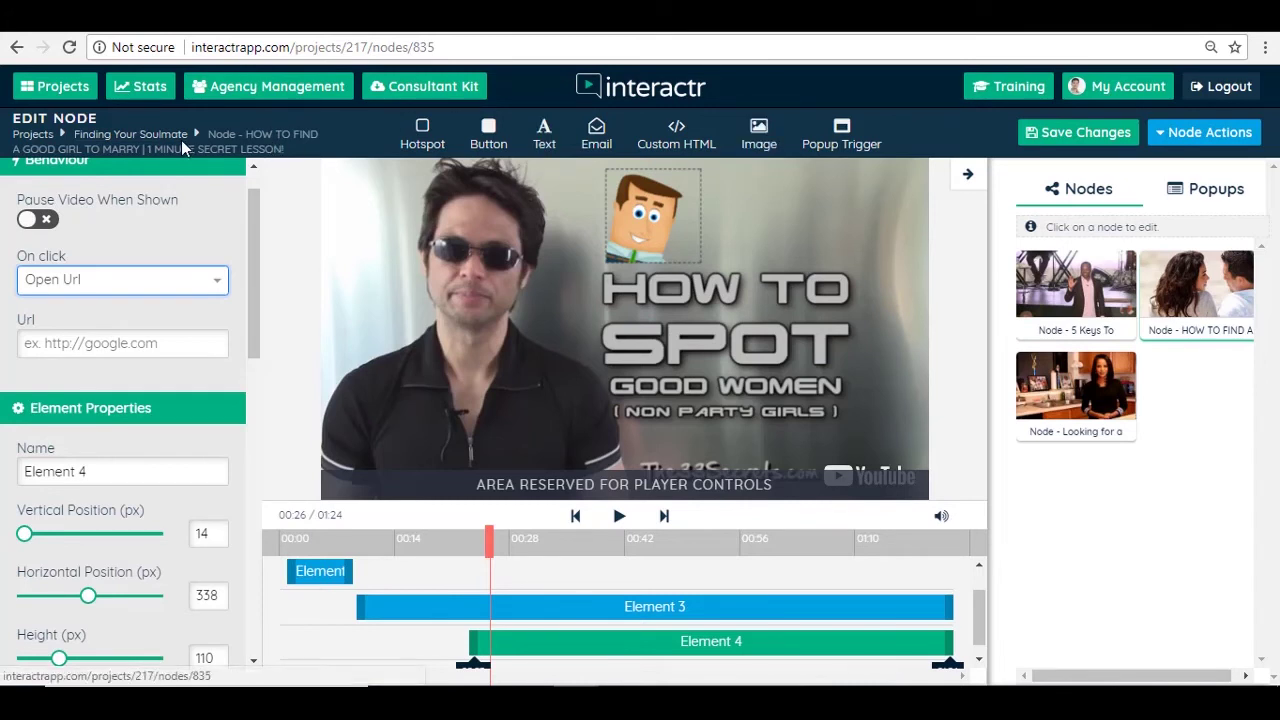
Return to the "Finding Your Soulmate" project canvas and open the "Looking for a Spiritual Man to Marry" node for editing
{"action": "left_click", "coordinate": [92, 138]}
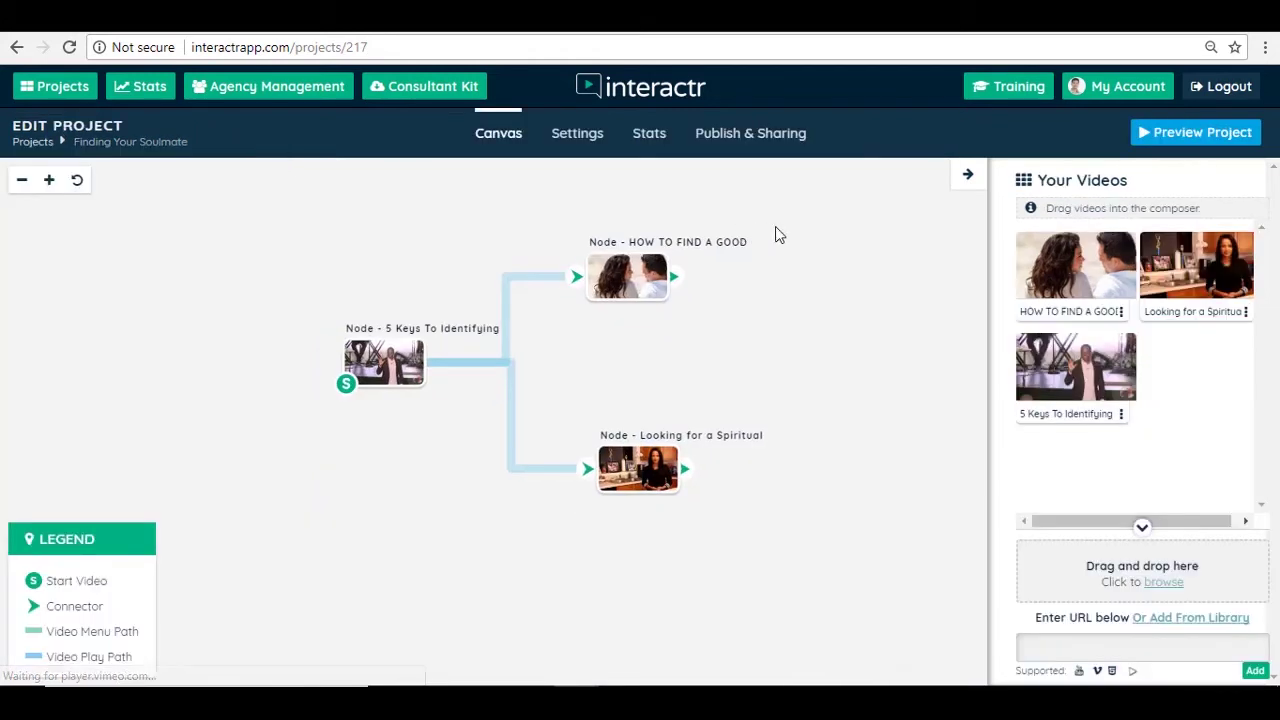
{"action": "left_click", "coordinate": [636, 462]}
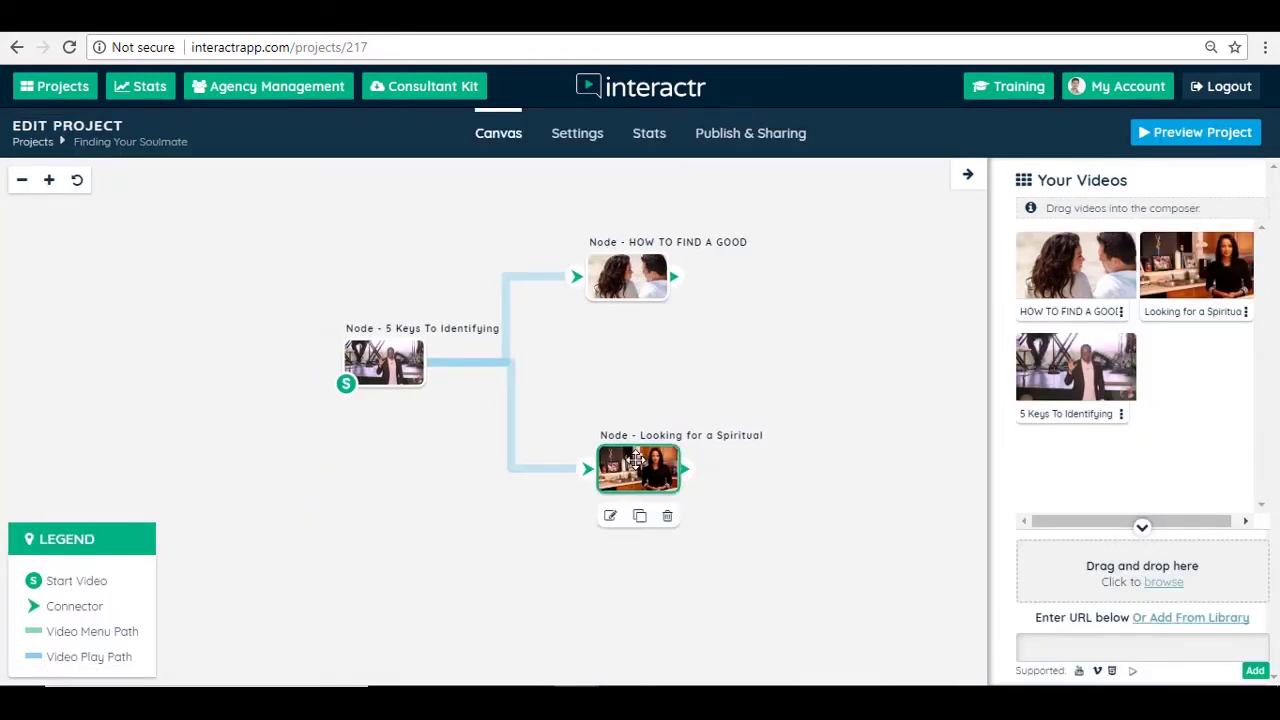
{"action": "left_click", "coordinate": [609, 516]}
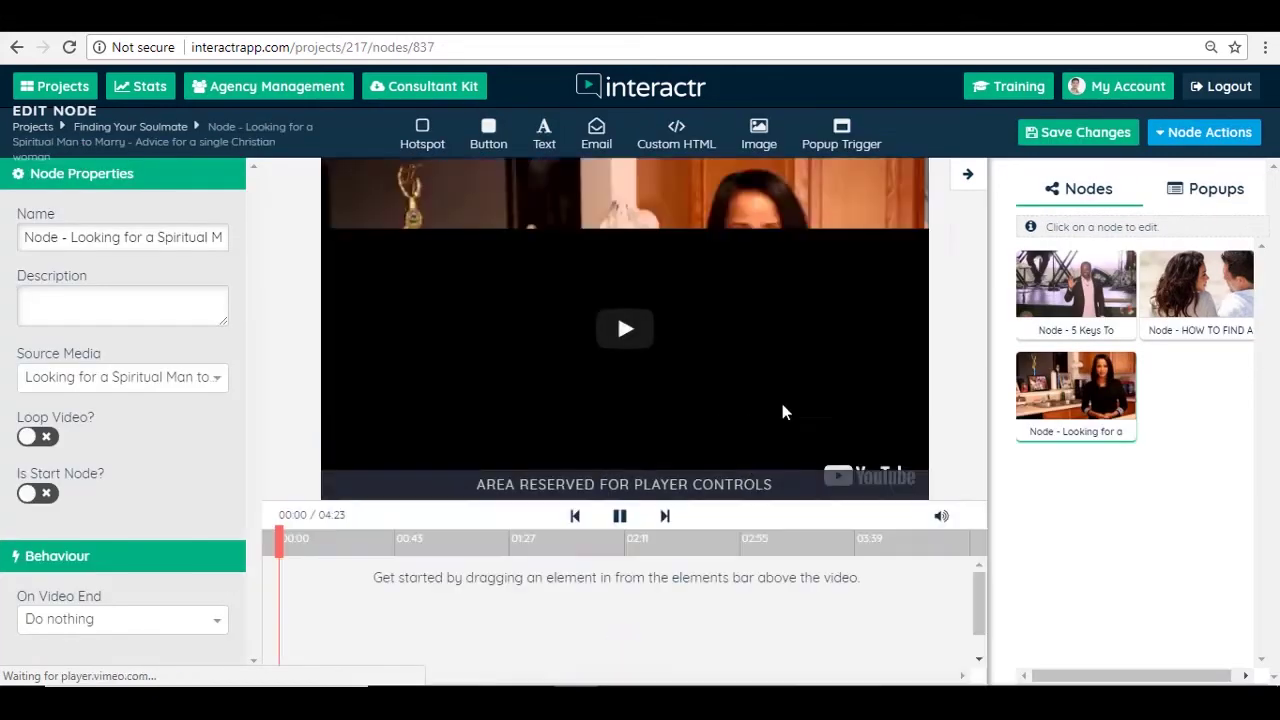
Pause the node's video, return to the project canvas, and preview the project through the "I'm looking for a man" choice
{"action": "left_click", "coordinate": [621, 518]}
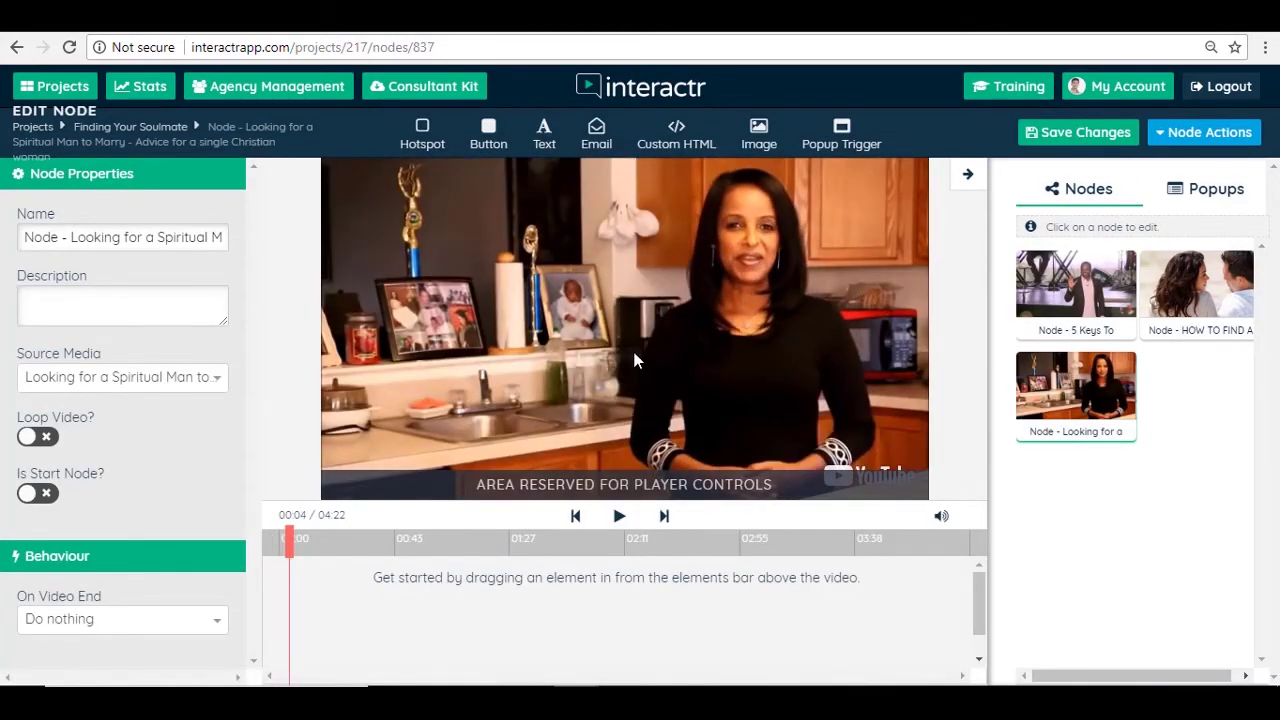
{"action": "left_click", "coordinate": [118, 127]}
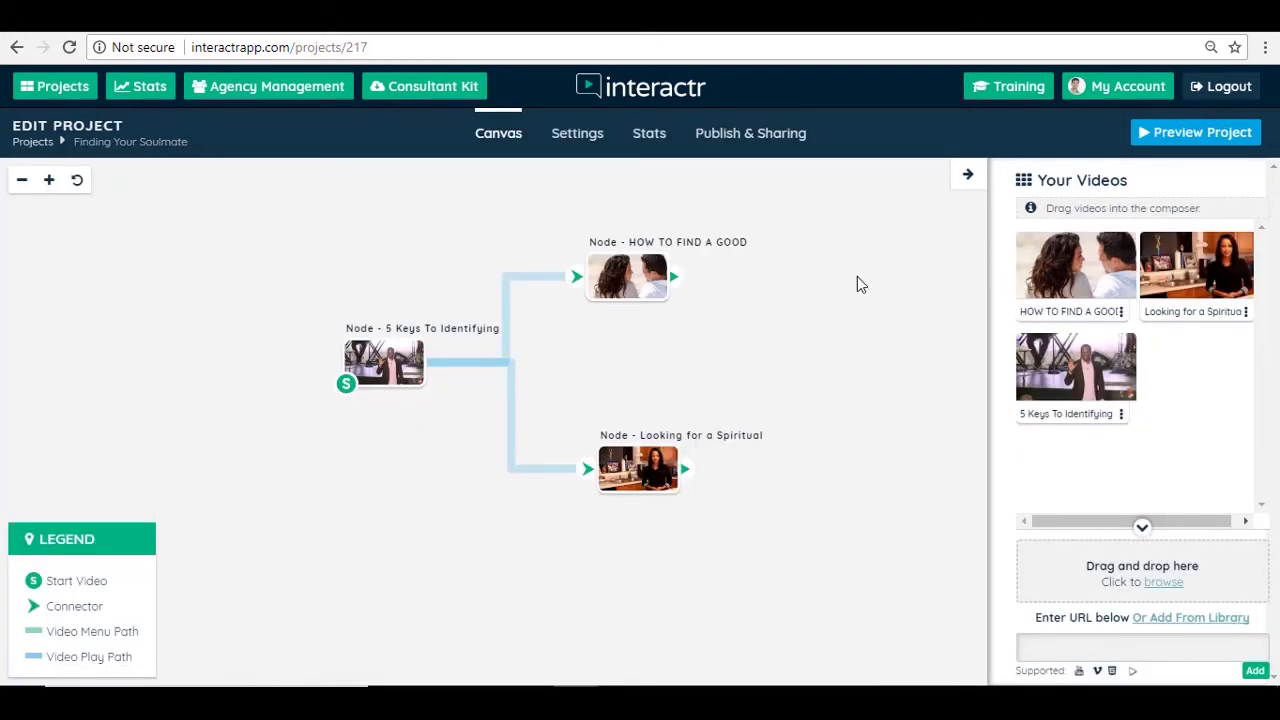
{"action": "left_click", "coordinate": [1175, 132]}
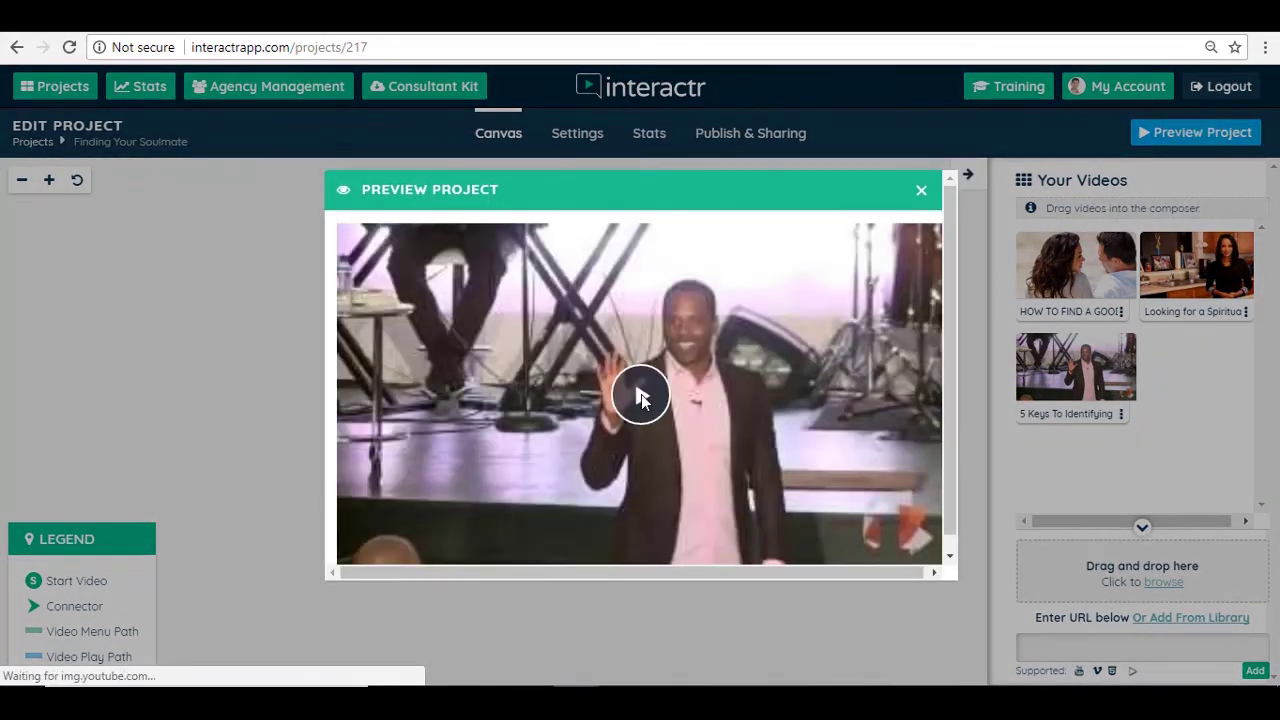
{"action": "left_click", "coordinate": [669, 377]}
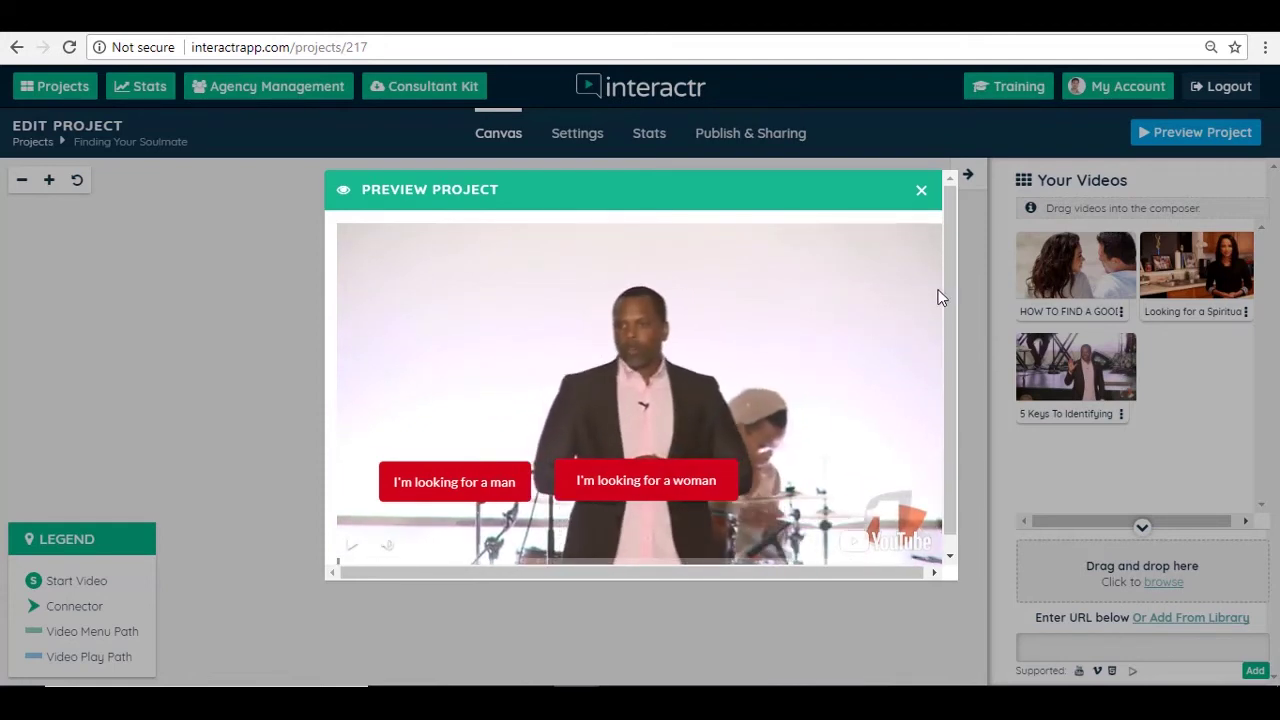
{"action": "left_click_drag", "start_coordinate": [953, 279], "coordinate": [950, 322]}
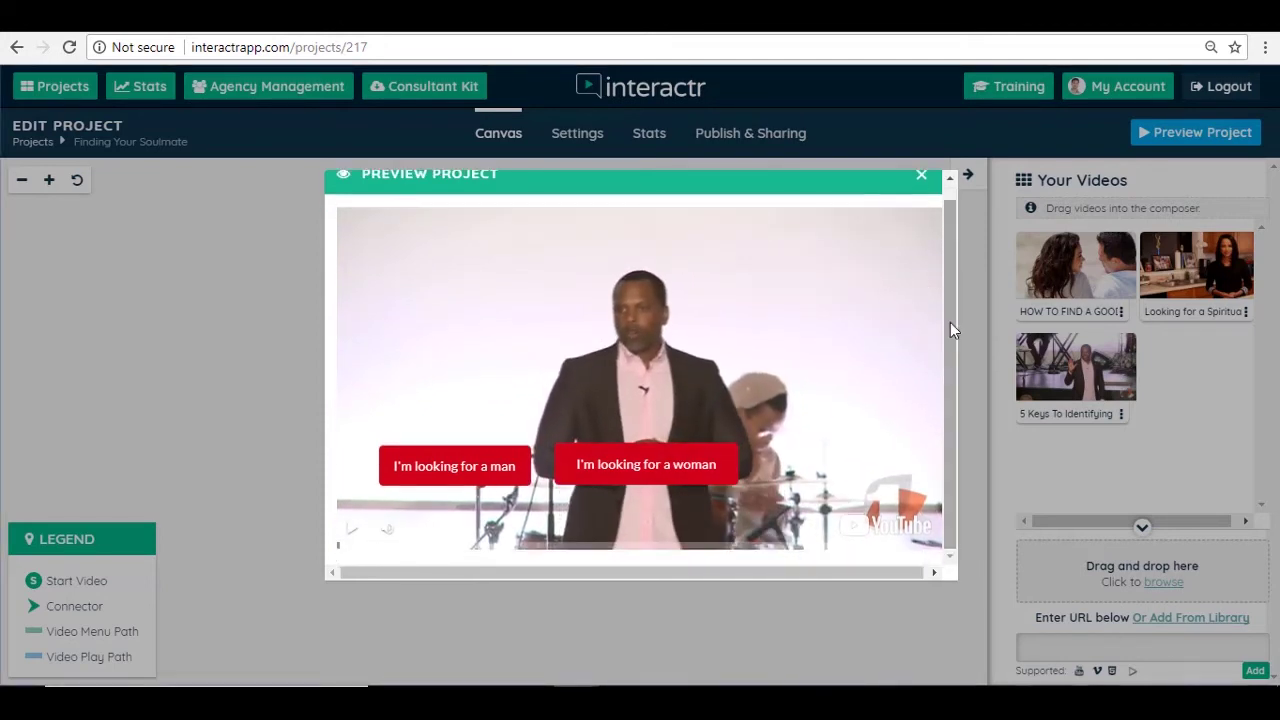
{"action": "left_click", "coordinate": [490, 462]}
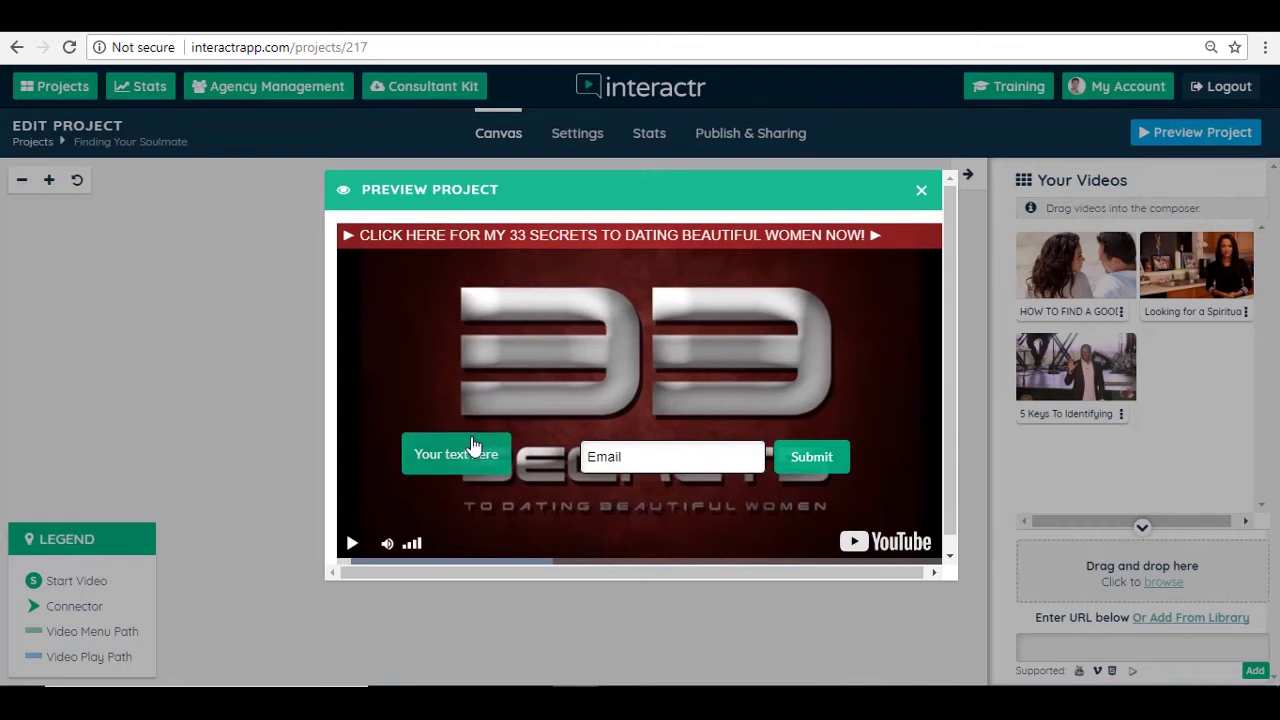
{"action": "left_click", "coordinate": [921, 192]}
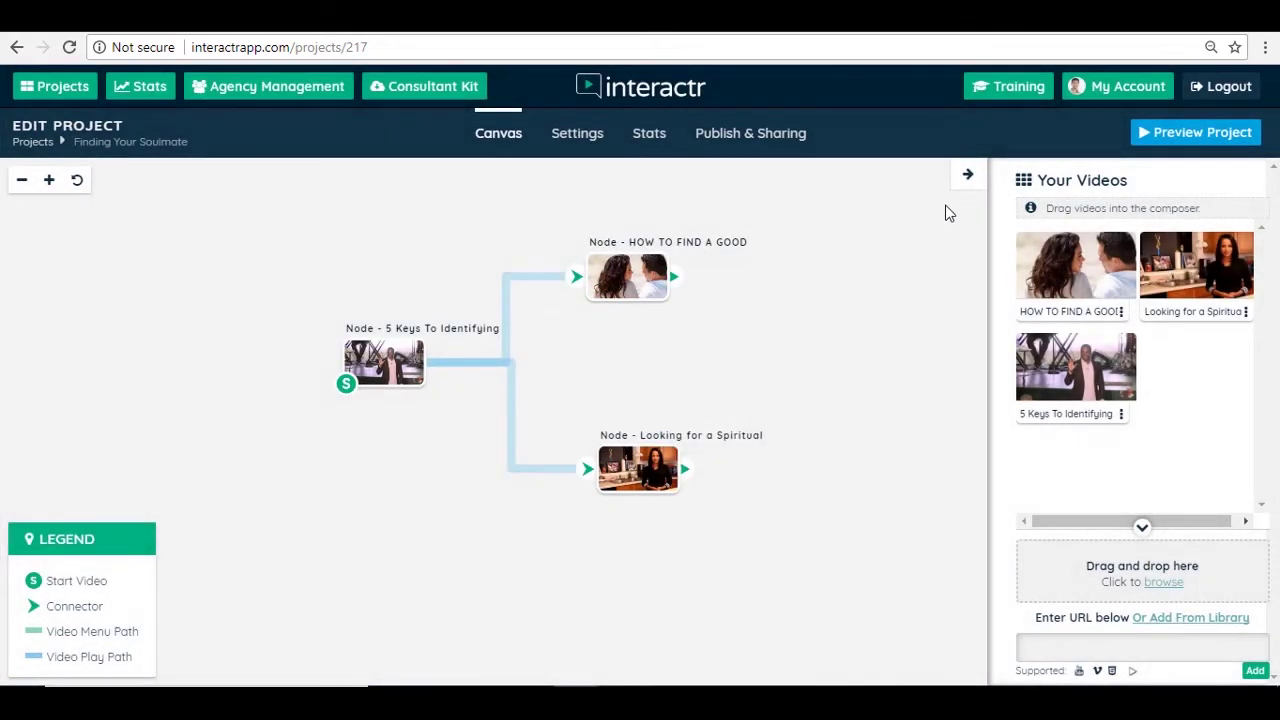
Publish the "Finding Your Soulmate" project from its publishing and sharing settings
{"action": "left_click", "coordinate": [730, 141]}
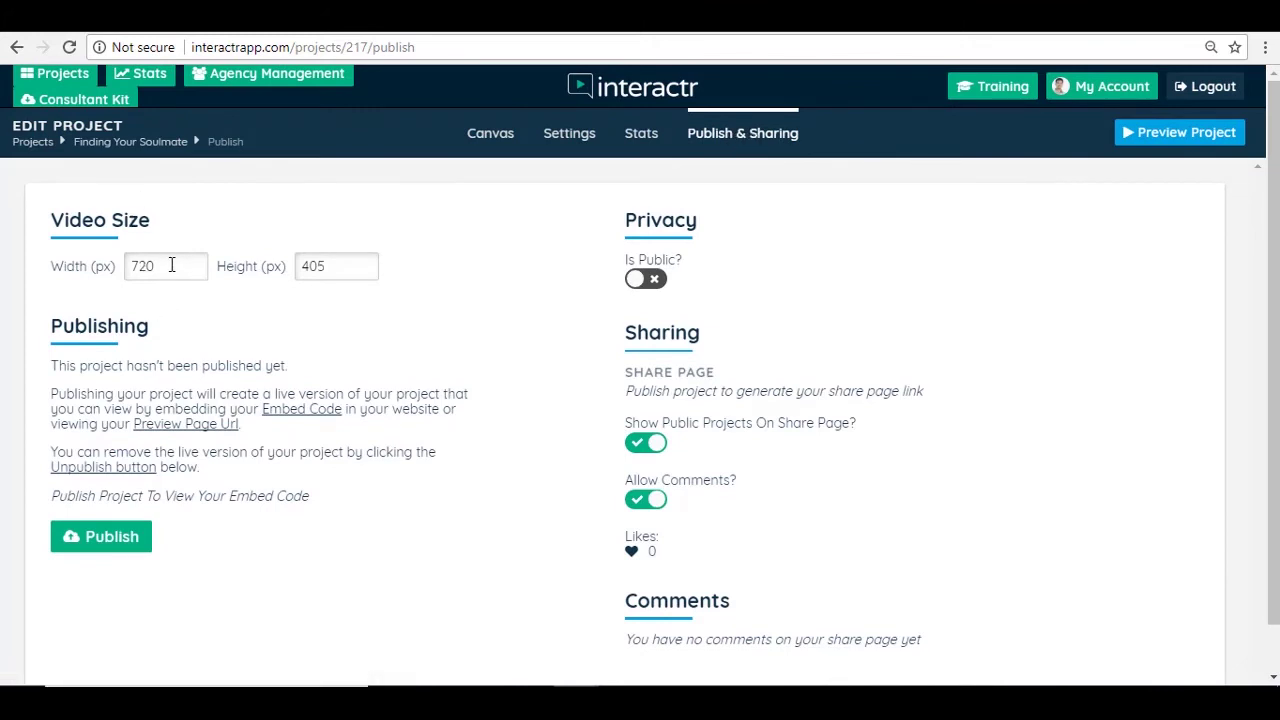
{"action": "scroll", "coordinate": [171, 265], "scroll_direction": "down", "scroll_amount": 1}
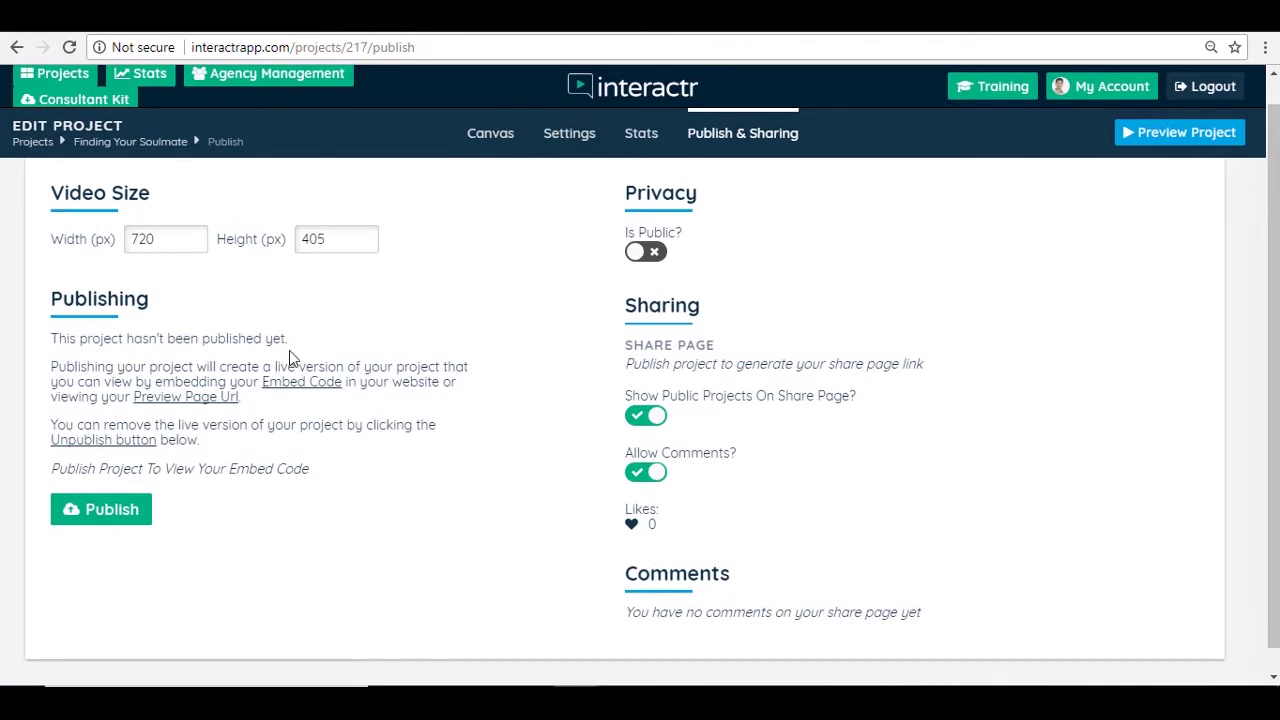
{"action": "left_click", "coordinate": [108, 512]}
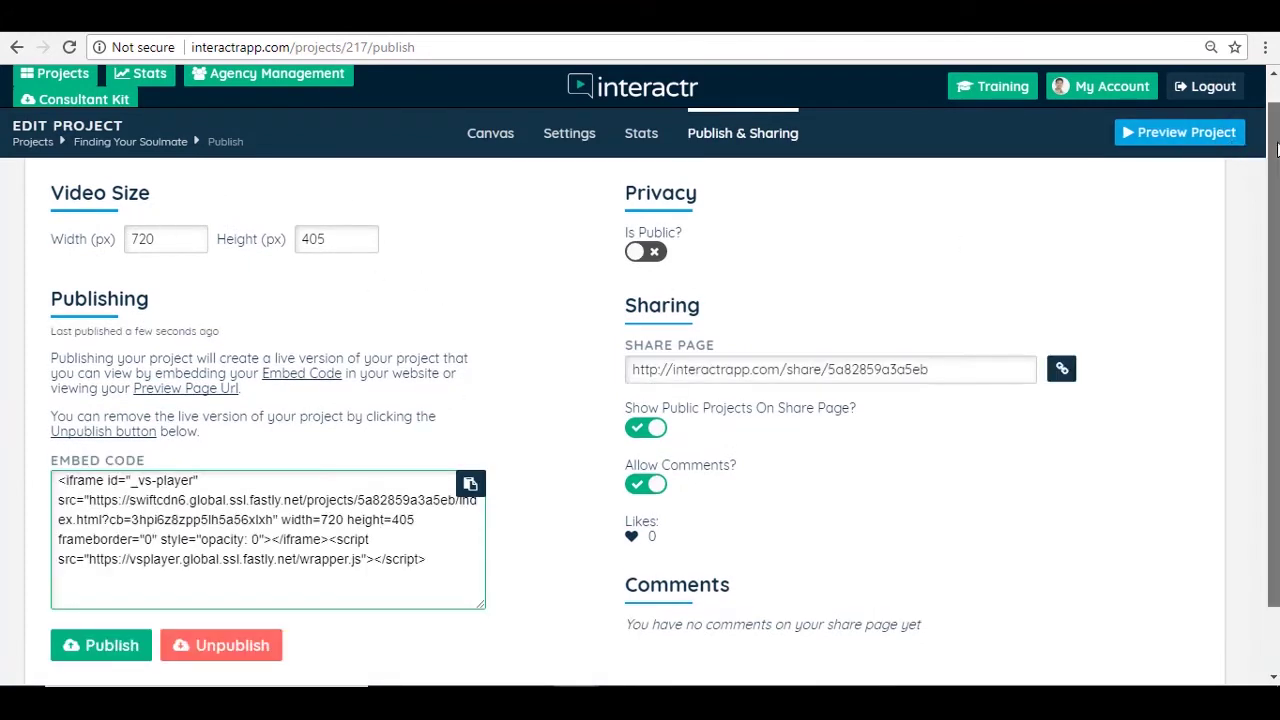
View the project's public share page, examining its video, social sharing options and comment form, and close it
{"action": "scroll", "coordinate": [1272, 150], "scroll_direction": "down", "scroll_amount": 1}
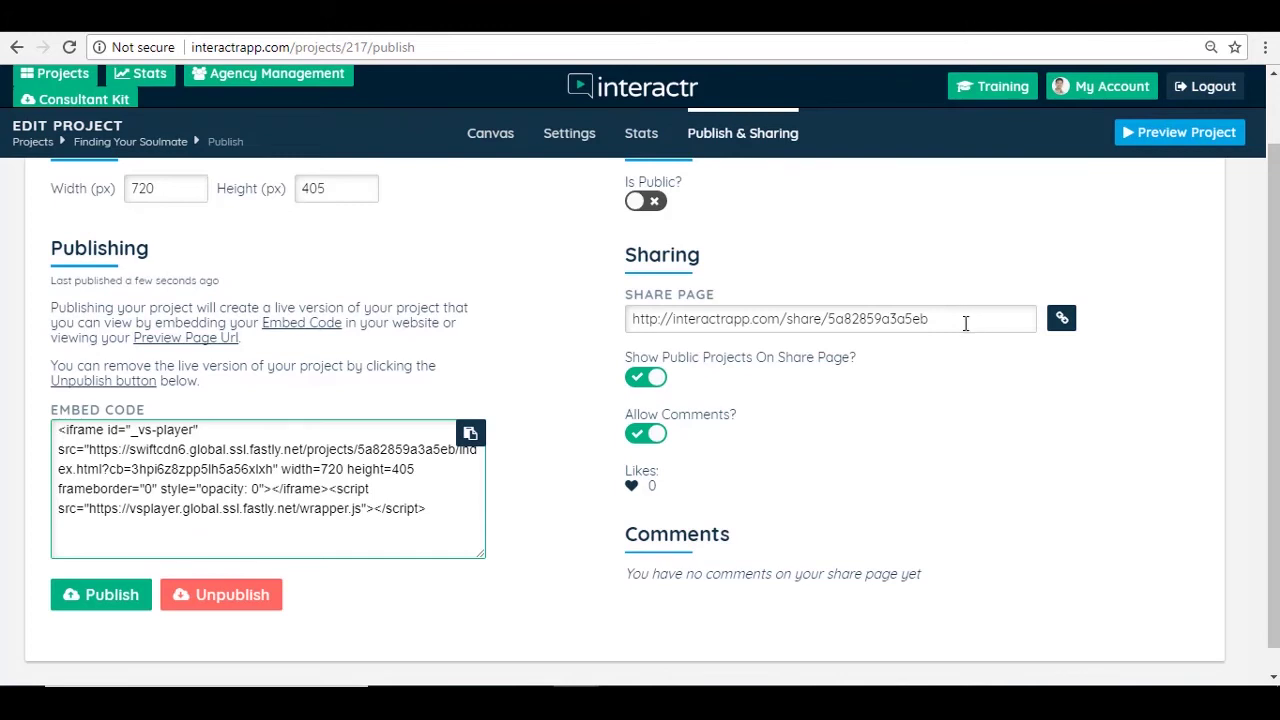
{"action": "left_click", "coordinate": [1062, 318]}
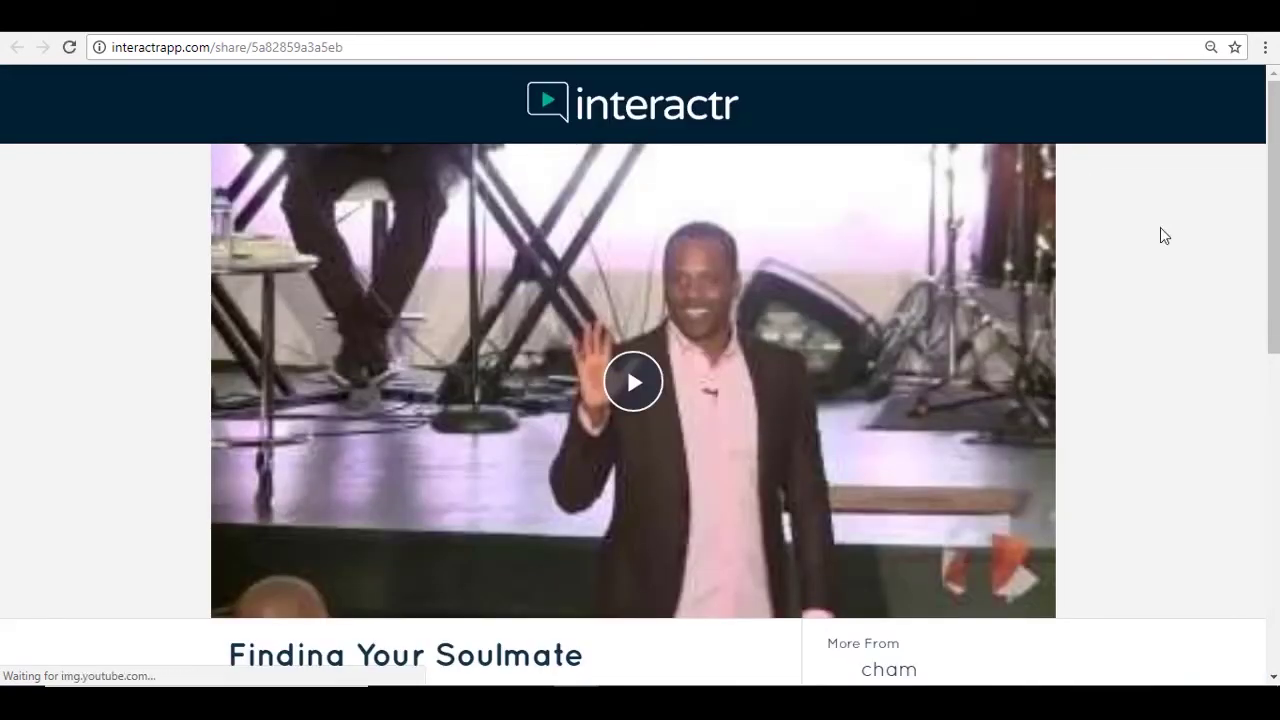
{"action": "left_click_drag", "start_coordinate": [1272, 208], "coordinate": [1272, 343]}
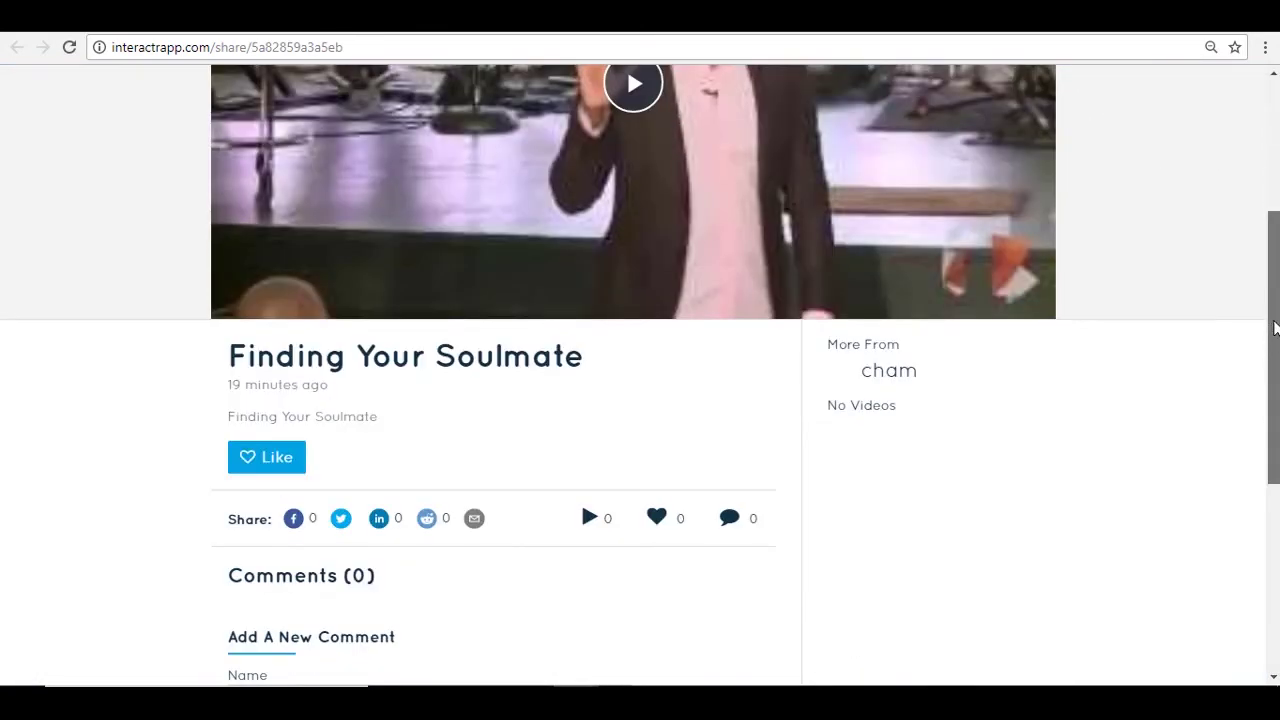
{"action": "scroll", "coordinate": [1274, 329], "scroll_direction": "up", "scroll_amount": 3}
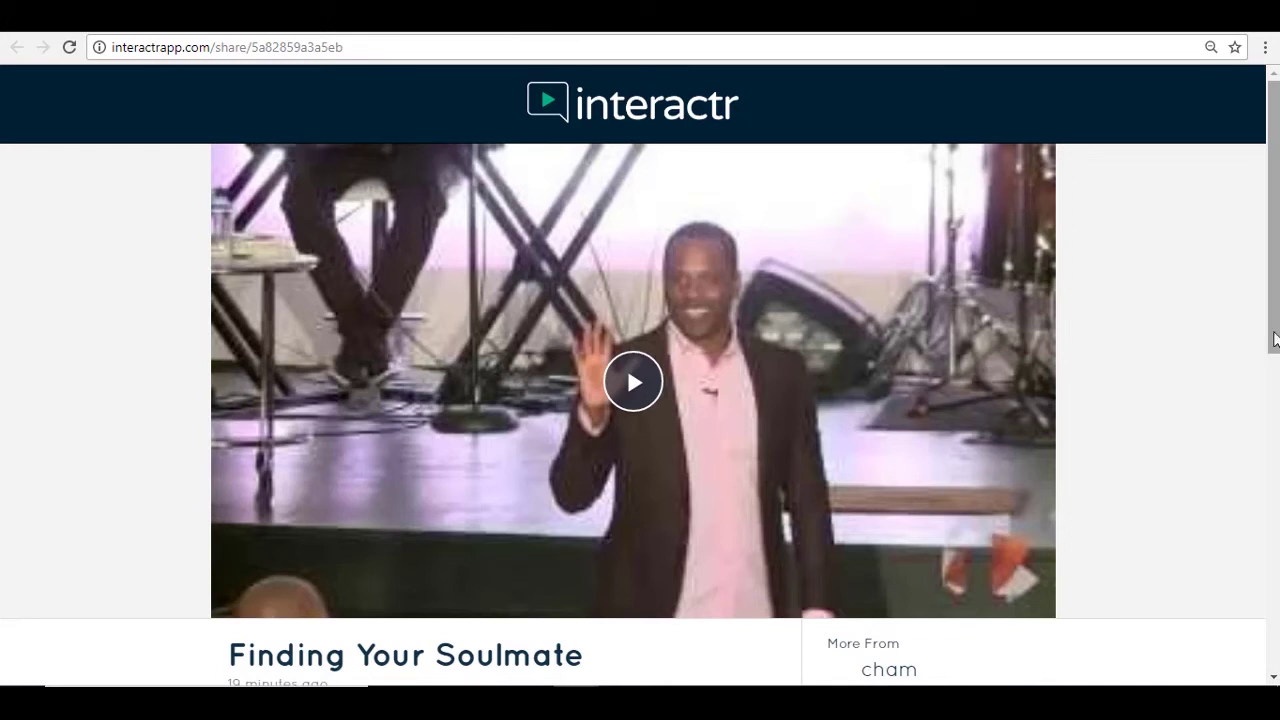
{"action": "scroll", "coordinate": [1275, 340], "scroll_direction": "down", "scroll_amount": 4}
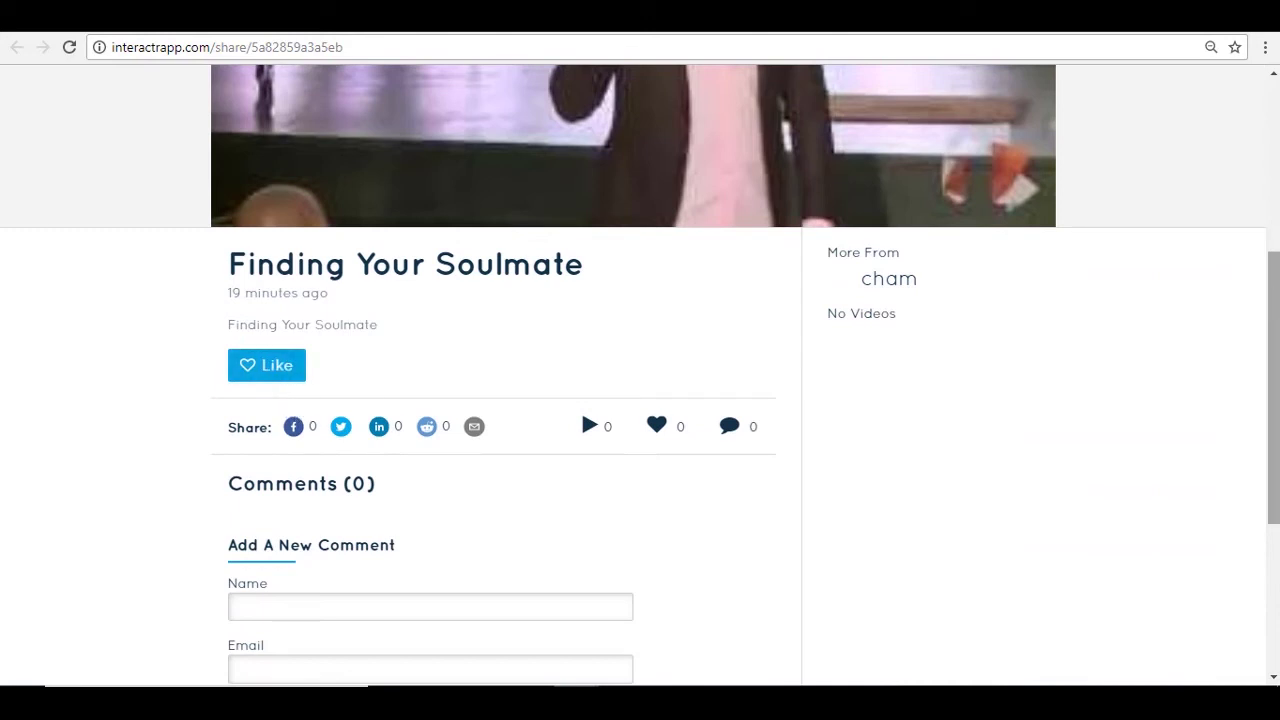
{"action": "scroll", "coordinate": [430, 390], "scroll_direction": "down", "scroll_amount": 2}
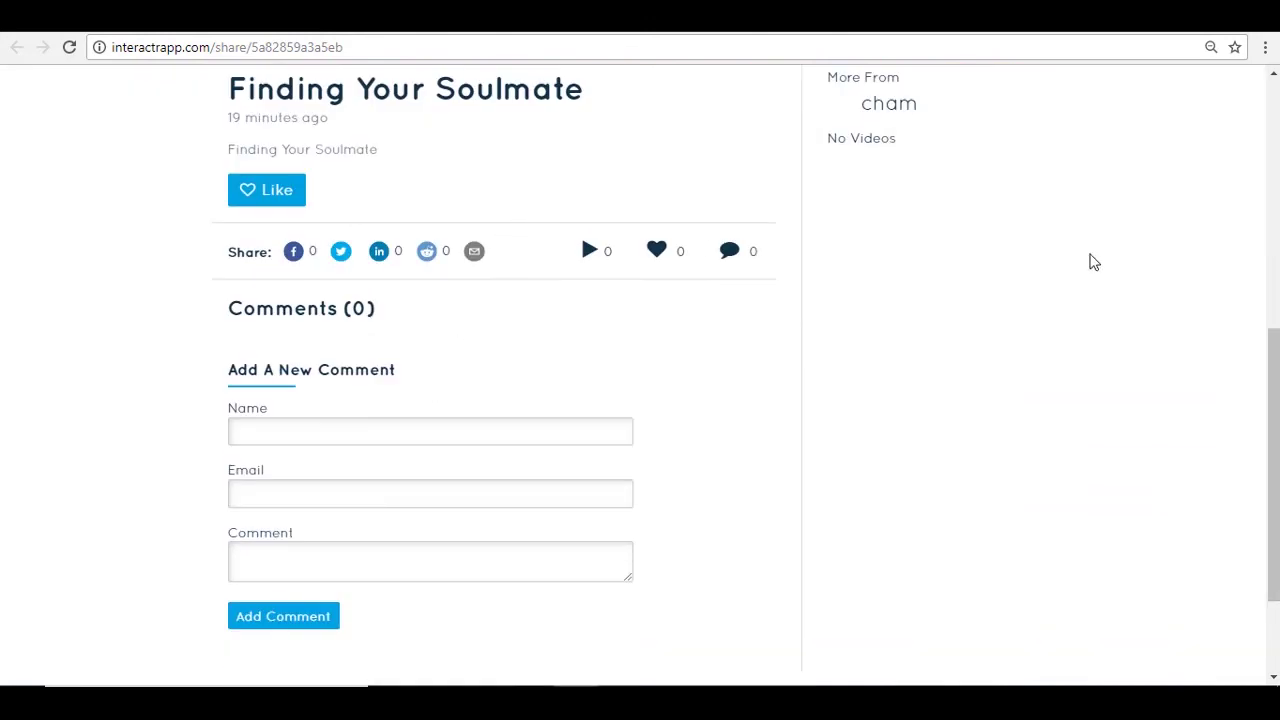
{"action": "left_click_drag", "start_coordinate": [1274, 360], "coordinate": [1268, 114]}
{"action": "key", "text": "ctrl+w"}
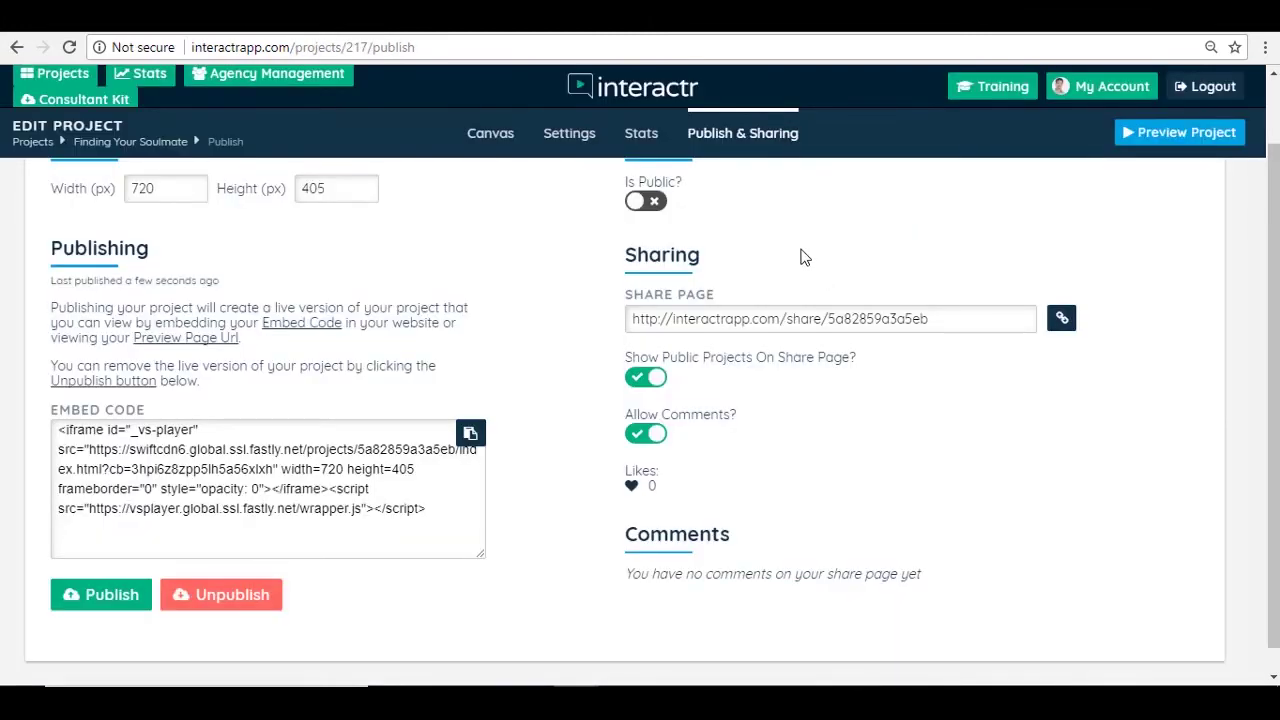
Copy the project's full embed code and switch to the "Interactr Test Videos" page in Thrive Architect
{"action": "left_click", "coordinate": [133, 549]}
{"action": "key", "text": "ctrl+c"}
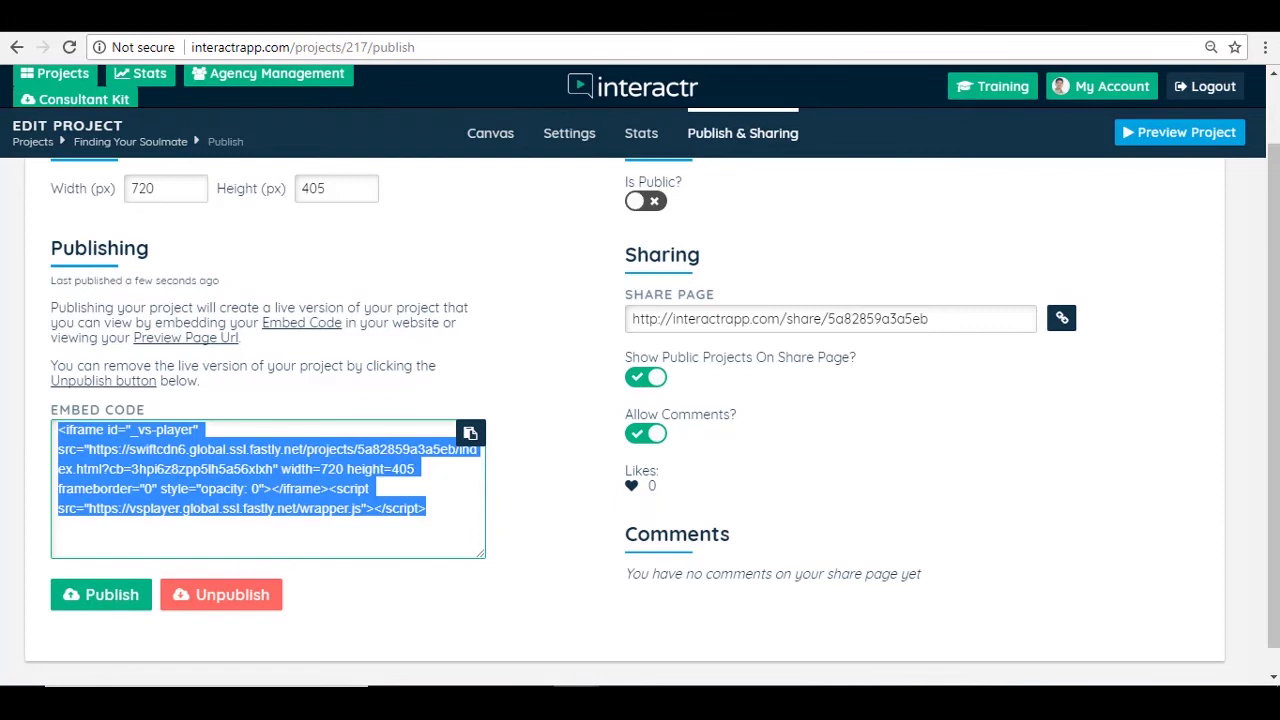
{"action": "key", "text": "ctrl+Tab"}
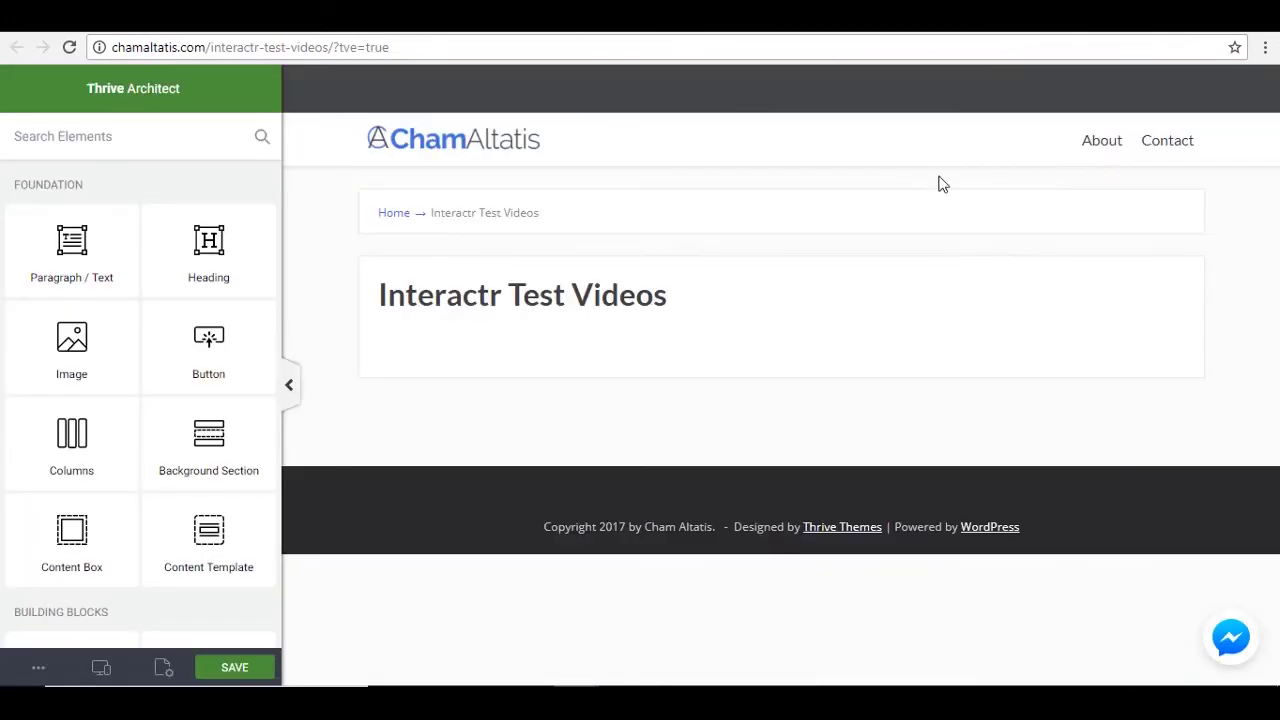
Add a Custom HTML element containing the copied embed code below the "Interactr Test Videos" heading, and save the page
{"action": "scroll", "coordinate": [270, 222], "scroll_direction": "down", "scroll_amount": 10}
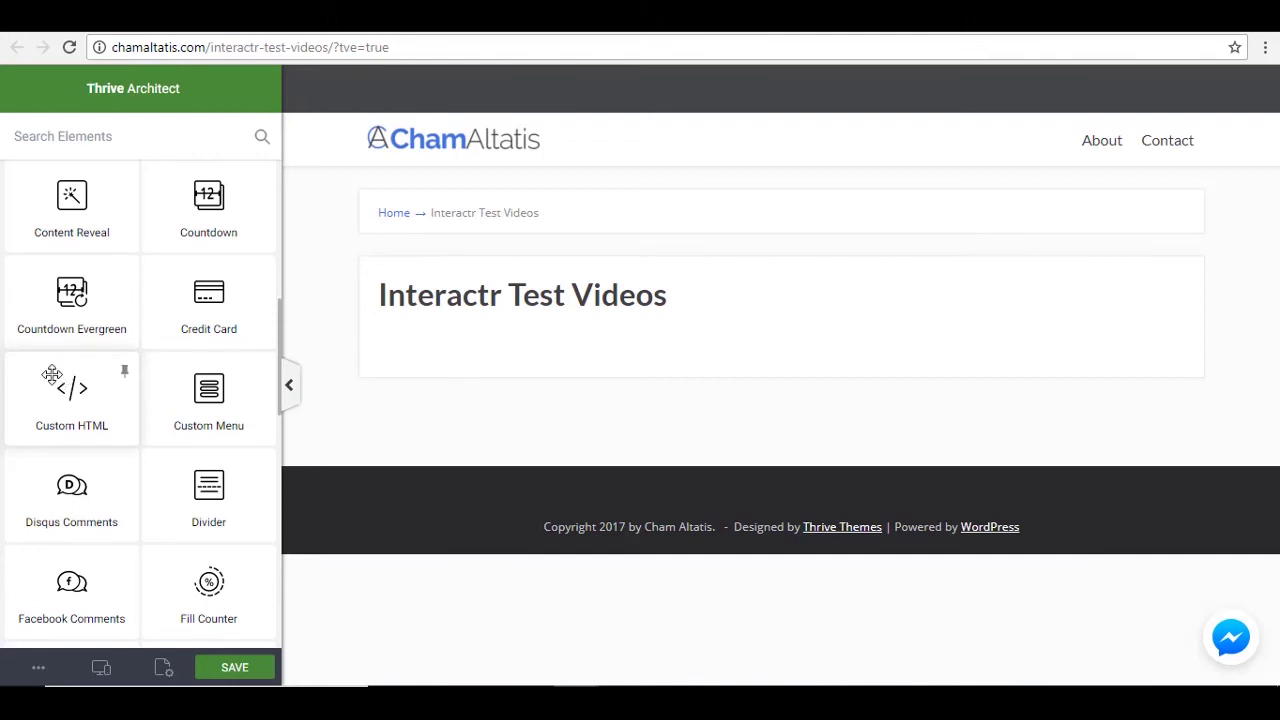
{"action": "left_click_drag", "start_coordinate": [60, 376], "coordinate": [514, 323]}
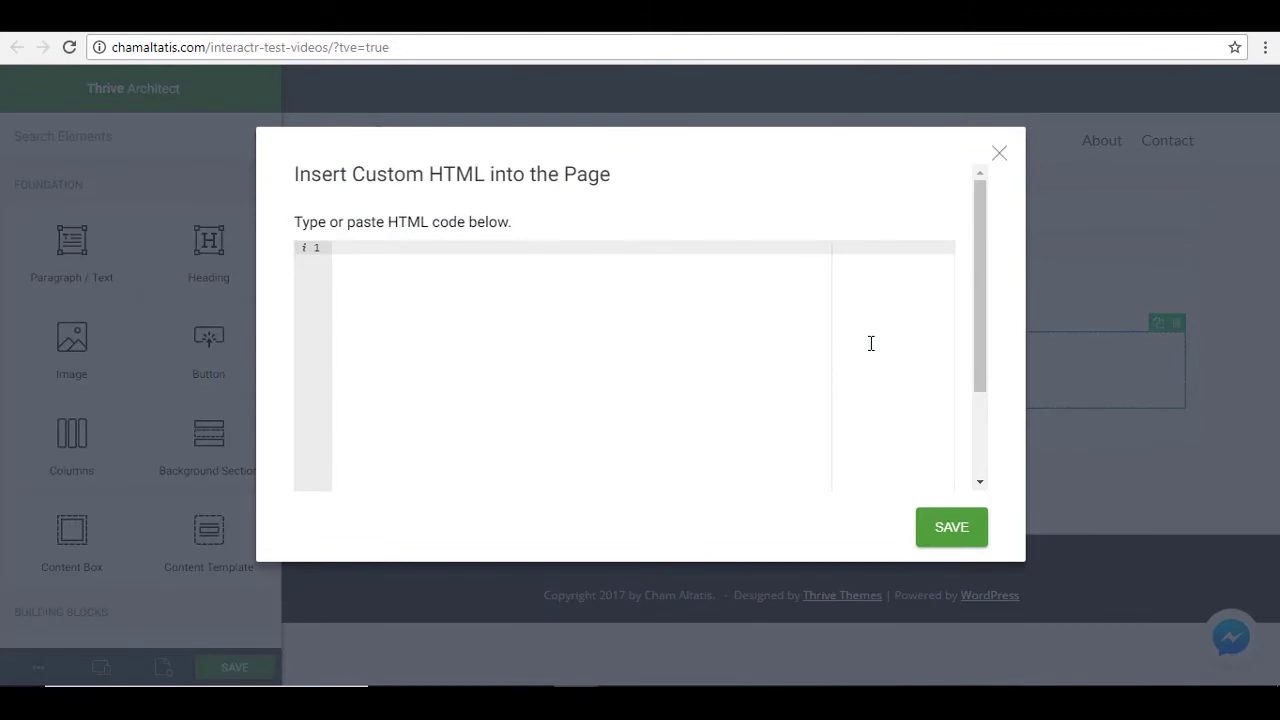
{"action": "key", "text": "ctrl+v"}
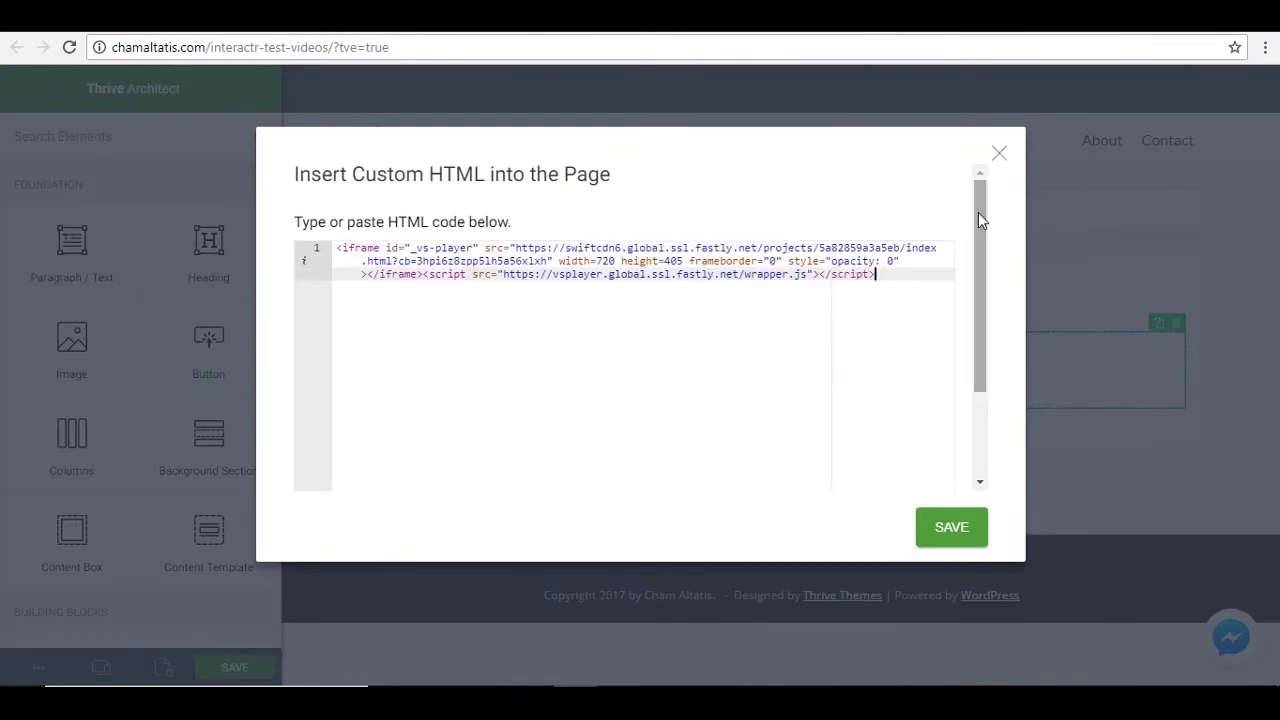
{"action": "left_click", "coordinate": [951, 527]}
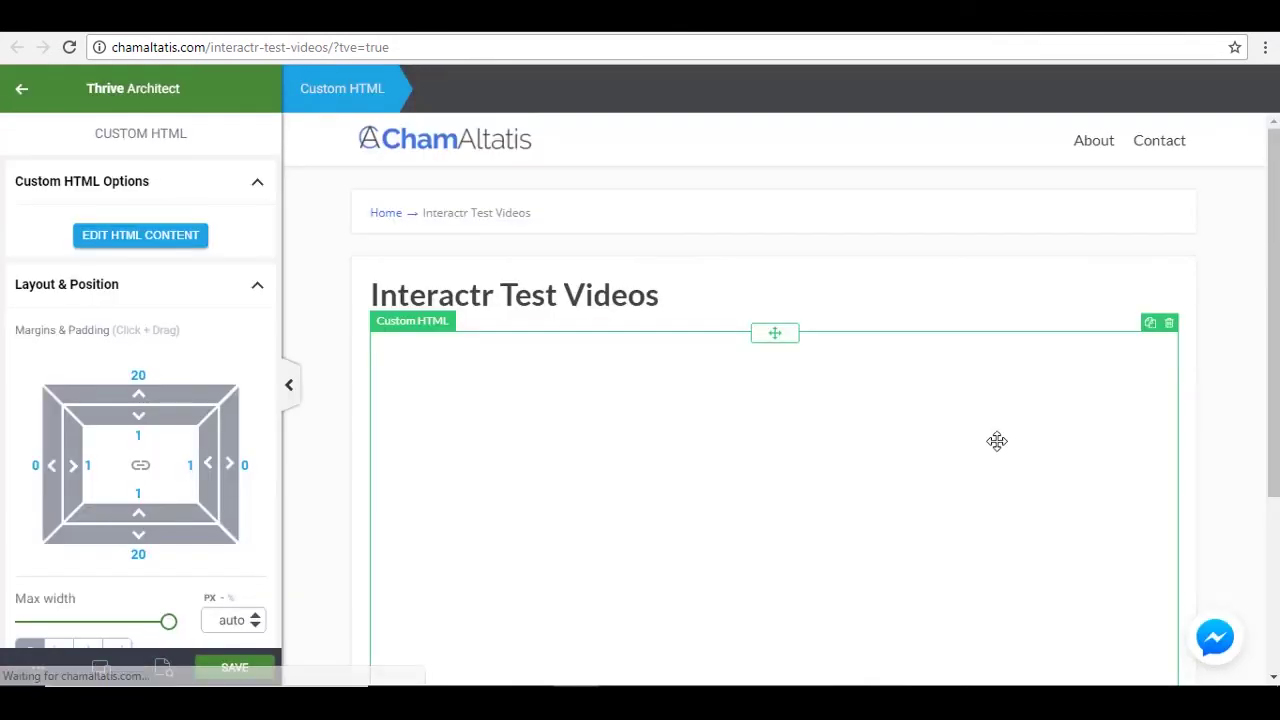
{"action": "left_click", "coordinate": [240, 667]}
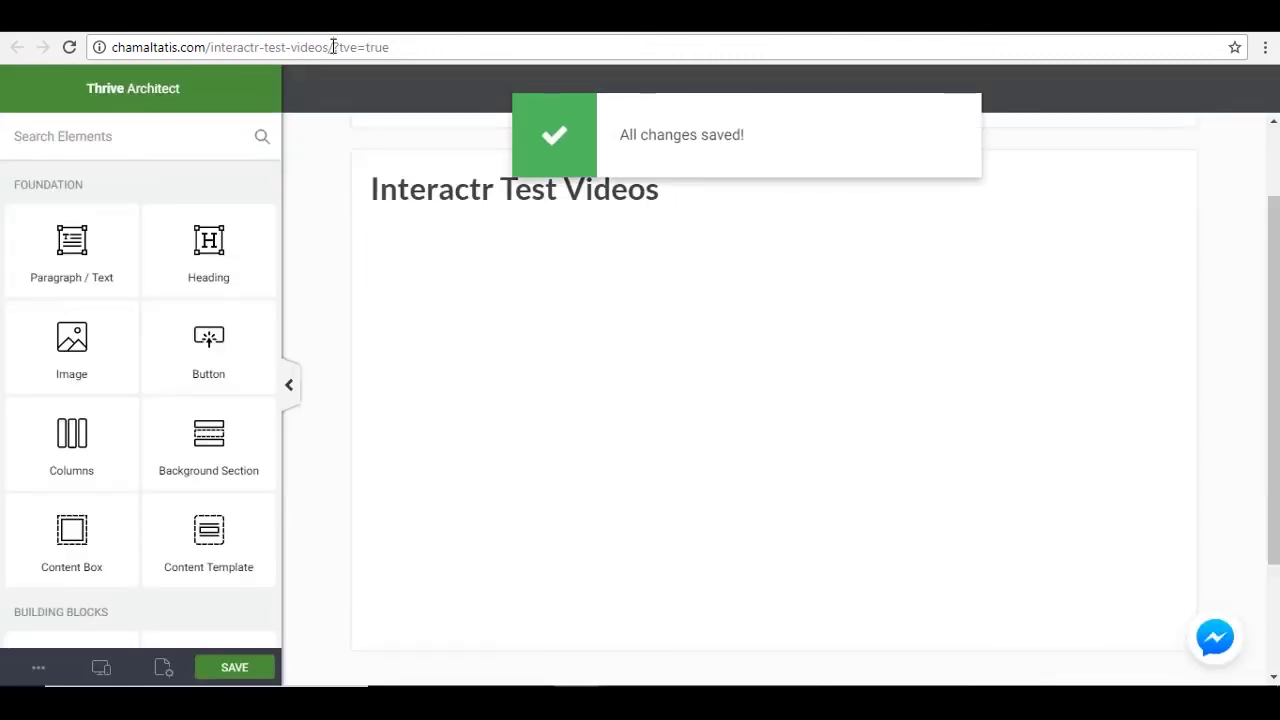
View the live "Interactr Test Videos" page without the editor parameter in its address, and dismiss the chat greeting
{"action": "left_click_drag", "start_coordinate": [333, 47], "coordinate": [504, 79]}
{"action": "key", "text": "BackSpace"}
{"action": "key", "text": "Return"}
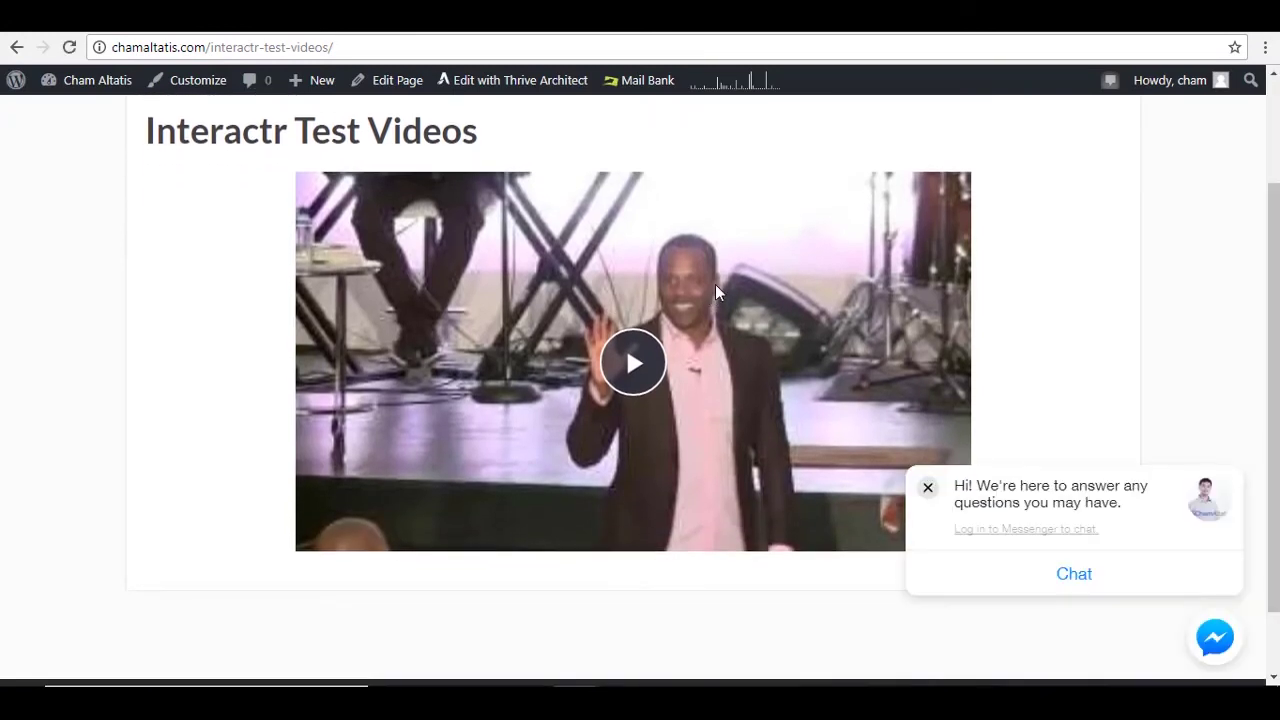
{"action": "left_click", "coordinate": [929, 489]}
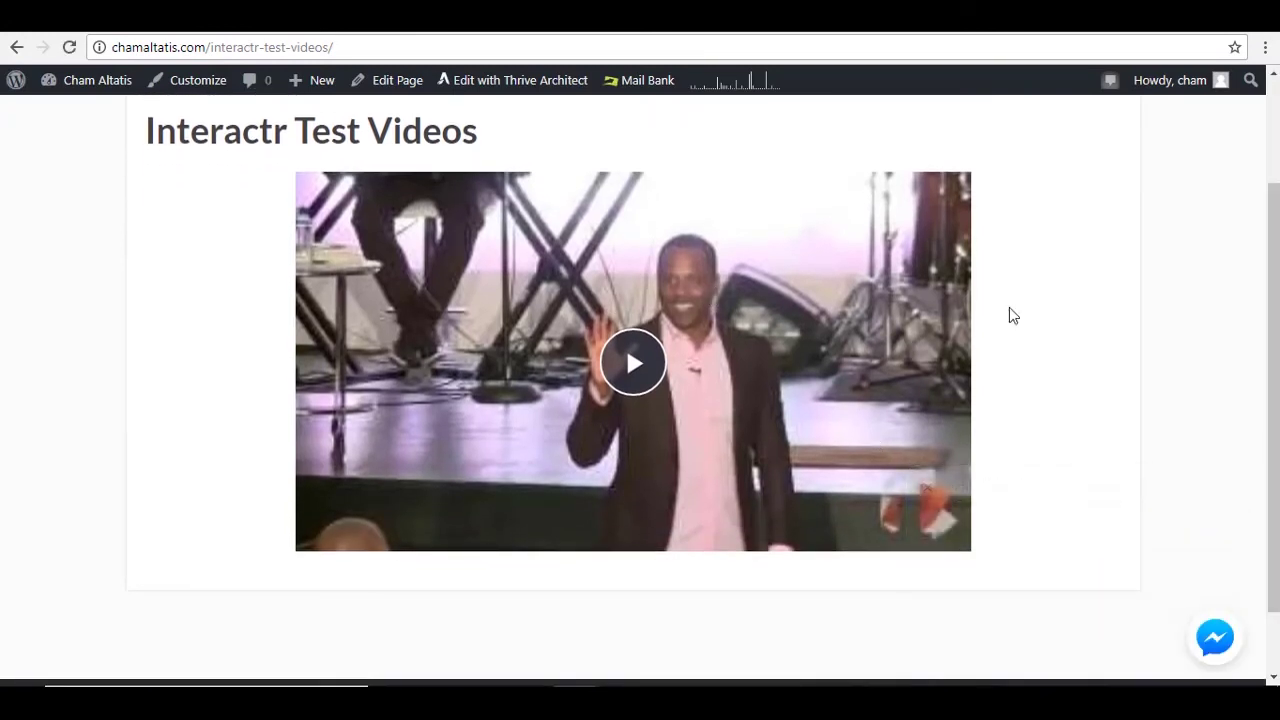
{"action": "scroll", "coordinate": [1272, 208], "scroll_direction": "up", "scroll_amount": 2}
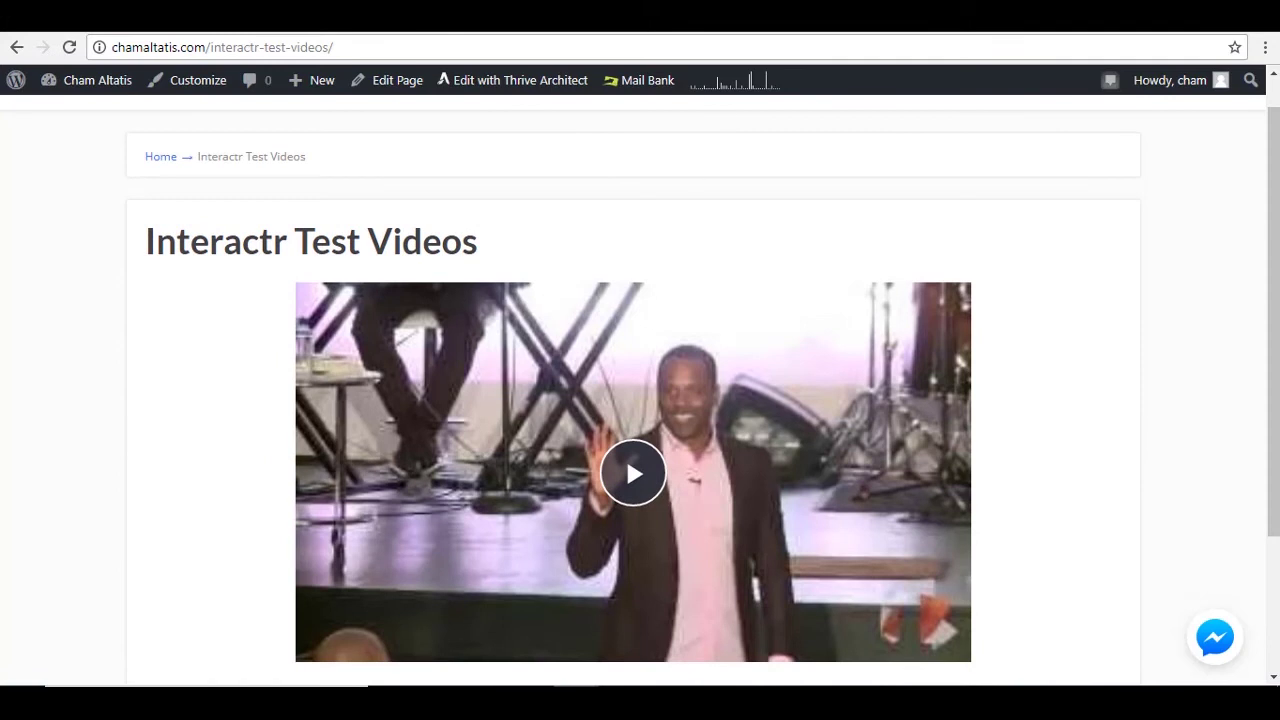
Switch back to Interactr and examine the project's stats, including the headline figures and the retention chart
{"action": "key", "text": "ctrl+Tab"}
{"action": "scroll", "coordinate": [1248, 204], "scroll_direction": "up", "scroll_amount": 1}
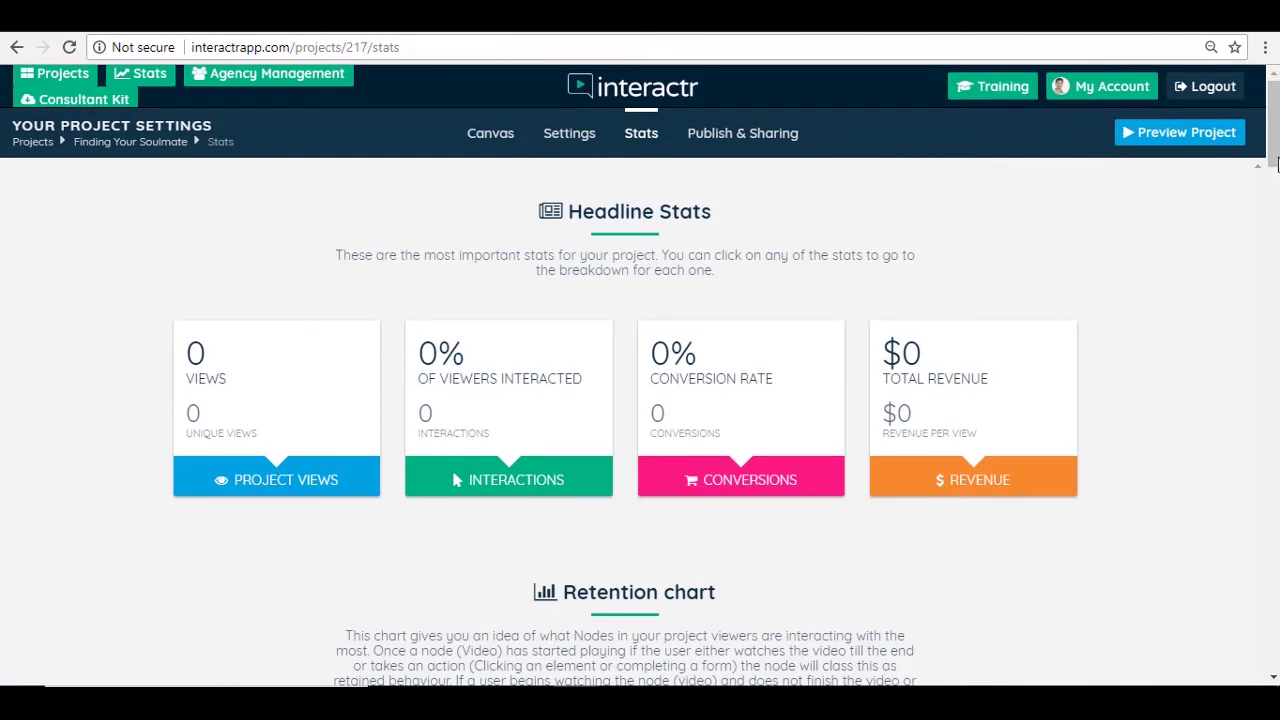
{"action": "scroll", "coordinate": [1273, 150], "scroll_direction": "down", "scroll_amount": 2}
{"action": "scroll", "coordinate": [316, 316], "scroll_direction": "up", "scroll_amount": 1}
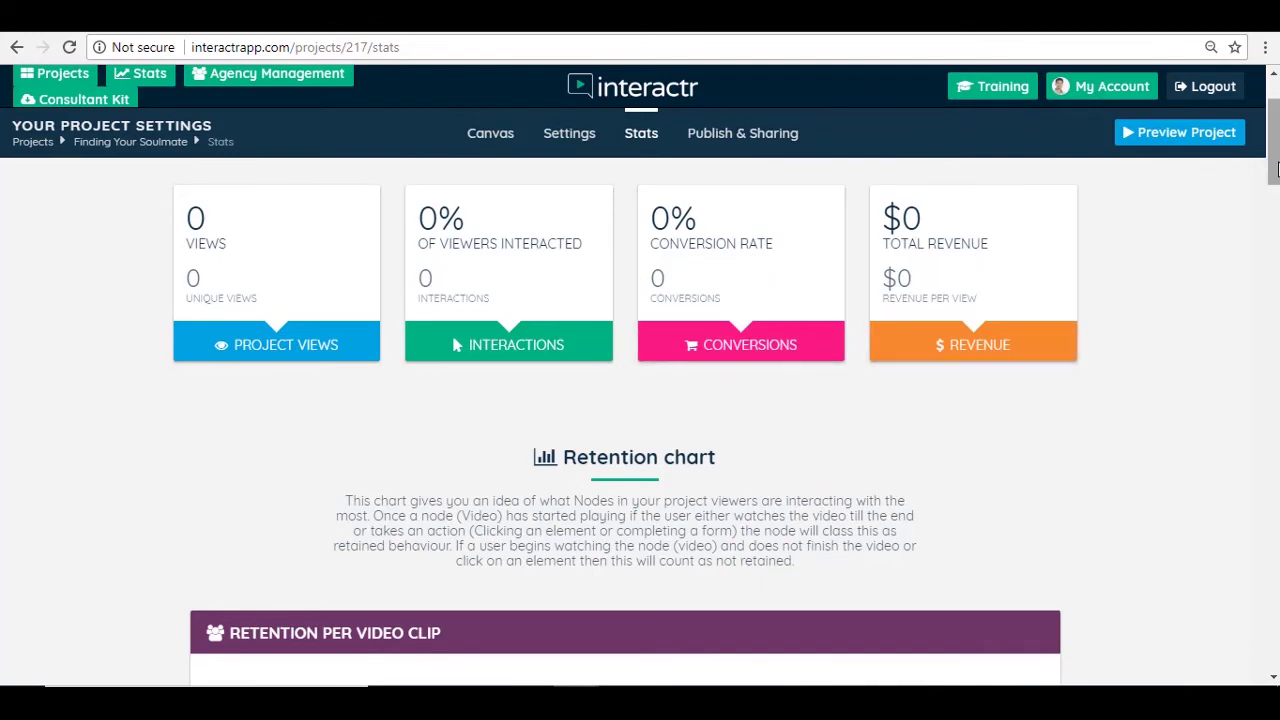
{"action": "scroll", "coordinate": [975, 274], "scroll_direction": "down", "scroll_amount": 4}
{"action": "scroll", "coordinate": [716, 222], "scroll_direction": "up", "scroll_amount": 2}
{"action": "scroll", "coordinate": [716, 222], "scroll_direction": "down", "scroll_amount": 1}
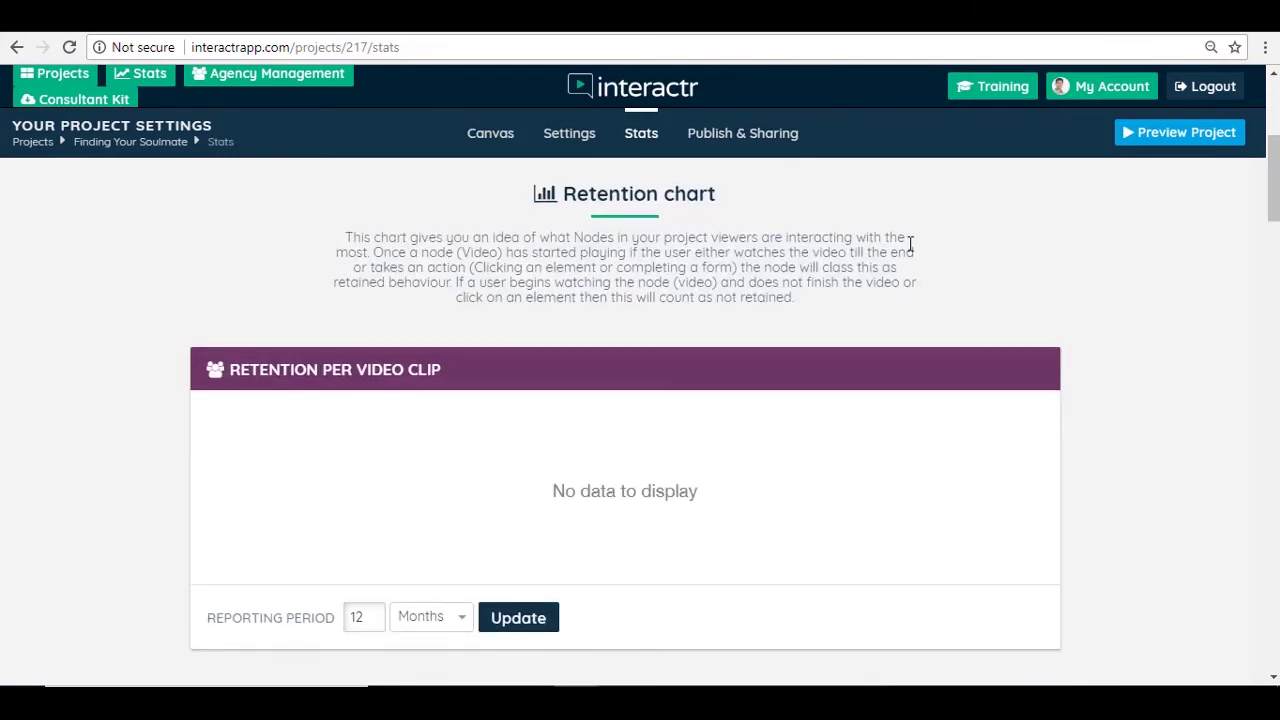
{"action": "left_click_drag", "start_coordinate": [1273, 215], "coordinate": [1273, 166]}
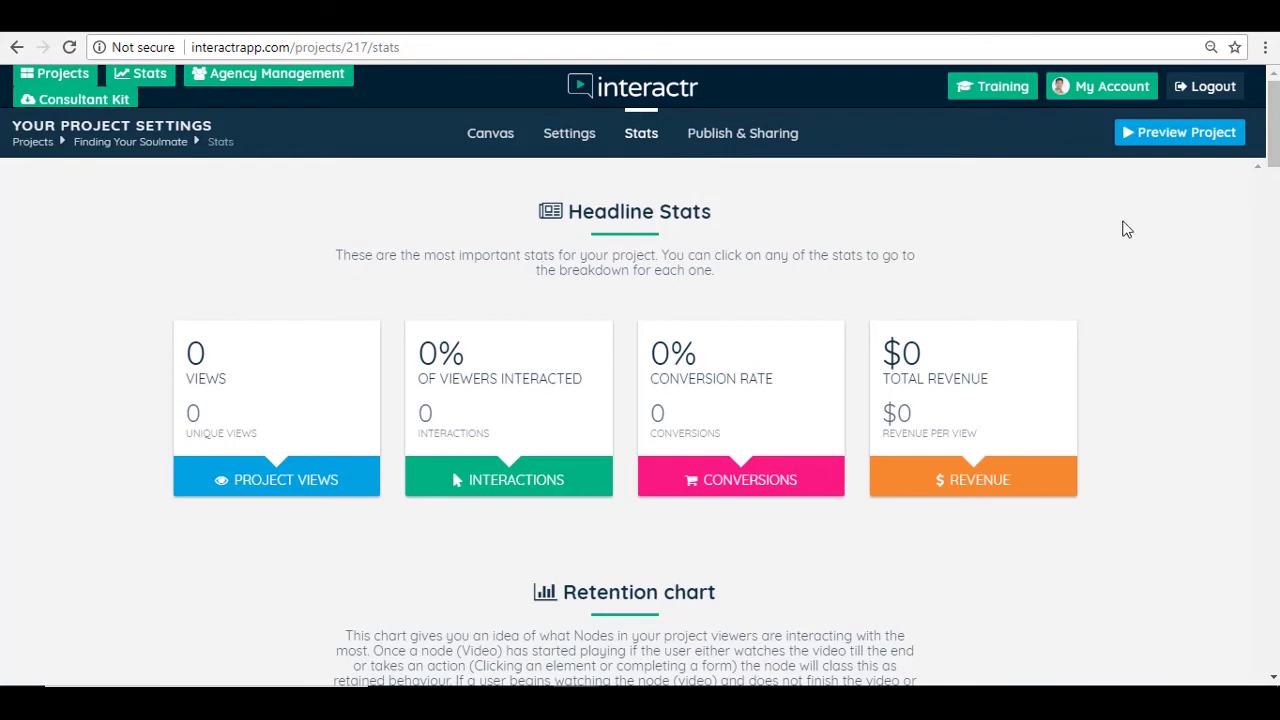
Return to the project canvas, open the Training page in a new tab, and browse its tutorial videos
{"action": "left_click", "coordinate": [495, 135]}
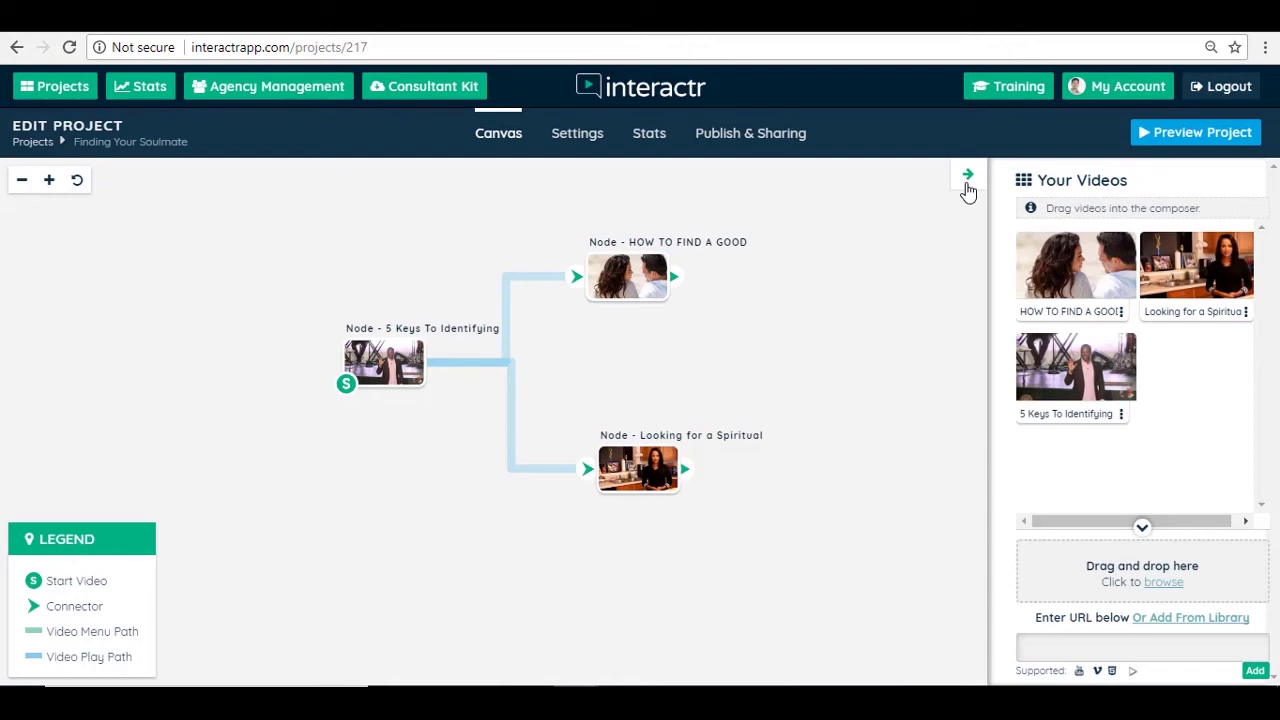
{"action": "right_click", "coordinate": [1006, 85]}
{"action": "left_click", "coordinate": [1040, 110]}
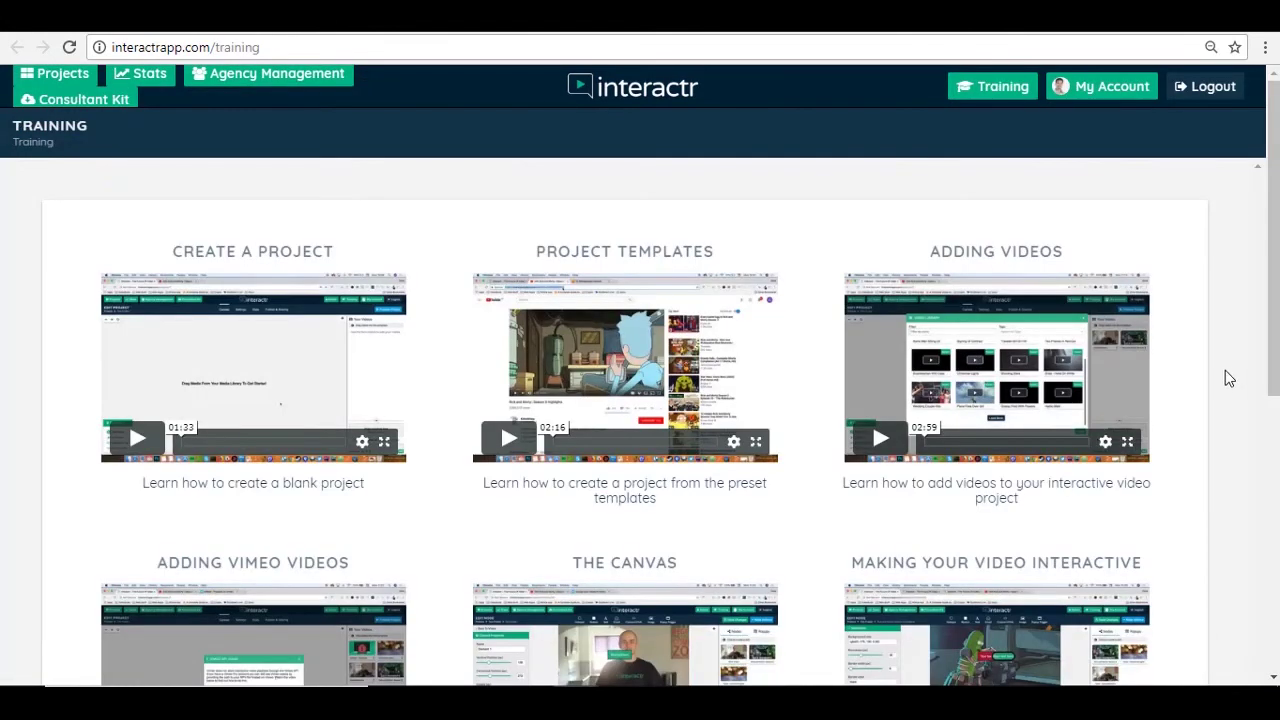
{"action": "scroll", "coordinate": [1275, 200], "scroll_direction": "down", "scroll_amount": 1}
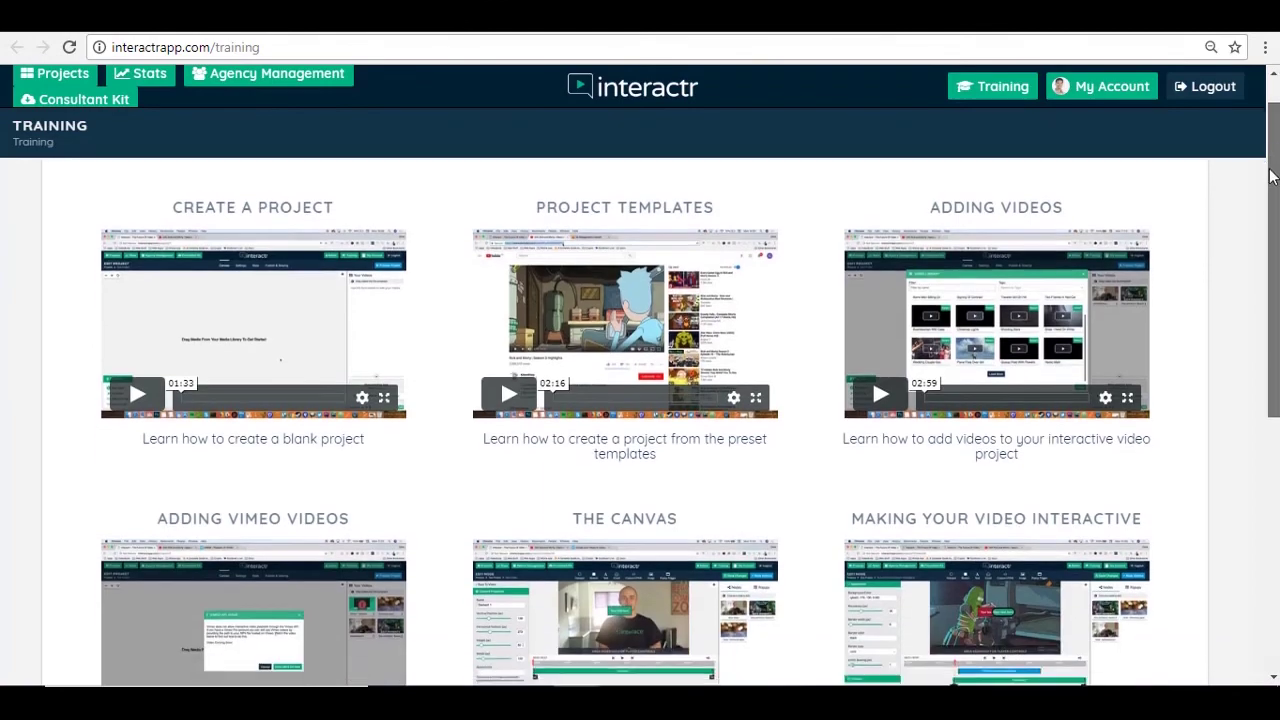
{"action": "left_click_drag", "start_coordinate": [1272, 197], "coordinate": [1272, 385]}
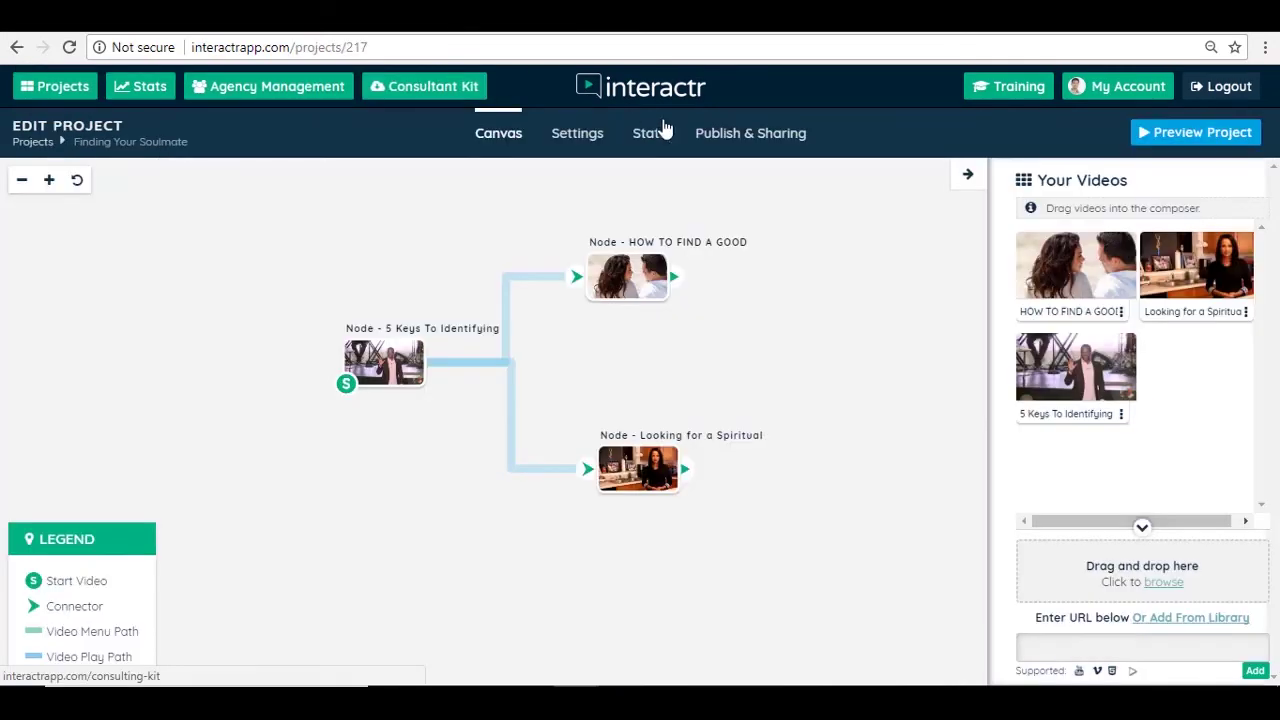